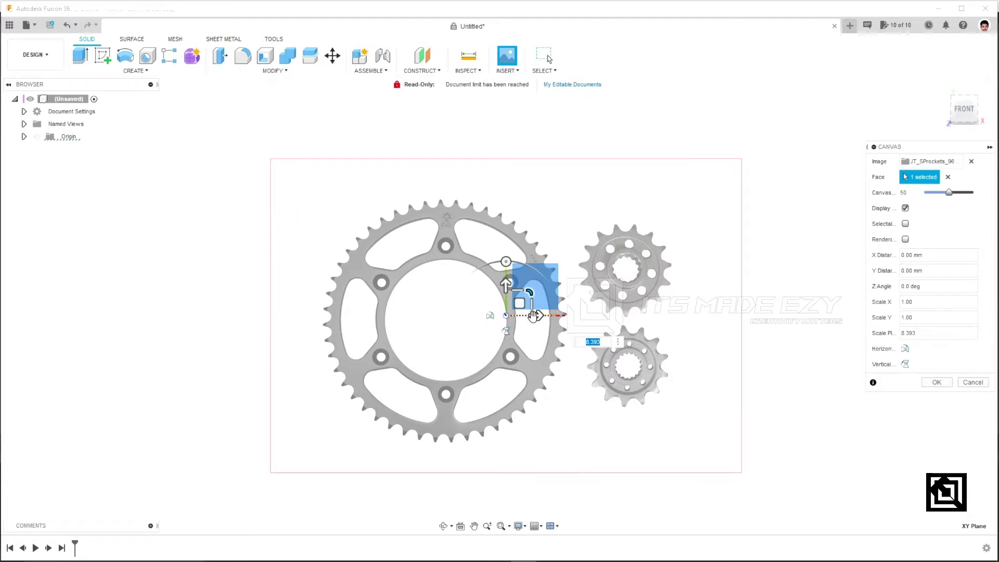
# Move the sprocket canvas about 18.5 mm along X and slightly upward to centre the large sprocket on the origin
pyautogui.moveTo(537, 315); pyautogui.dragTo(598, 317)
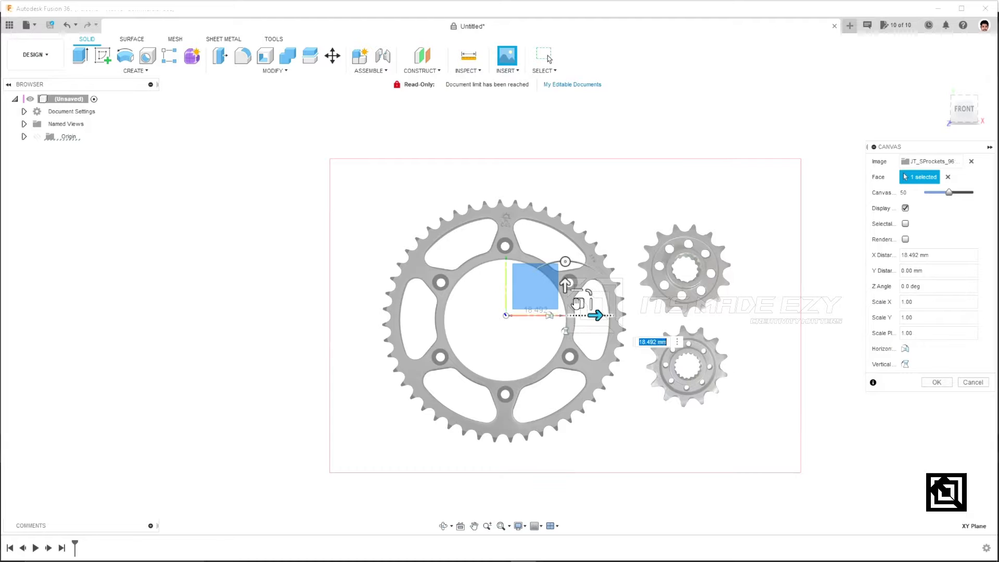
pyautogui.moveTo(565, 284)
pyautogui.mouseDown()
pyautogui.moveTo(565, 265)
pyautogui.moveTo(565, 280)
pyautogui.mouseUp()
pyautogui.click(942, 384)
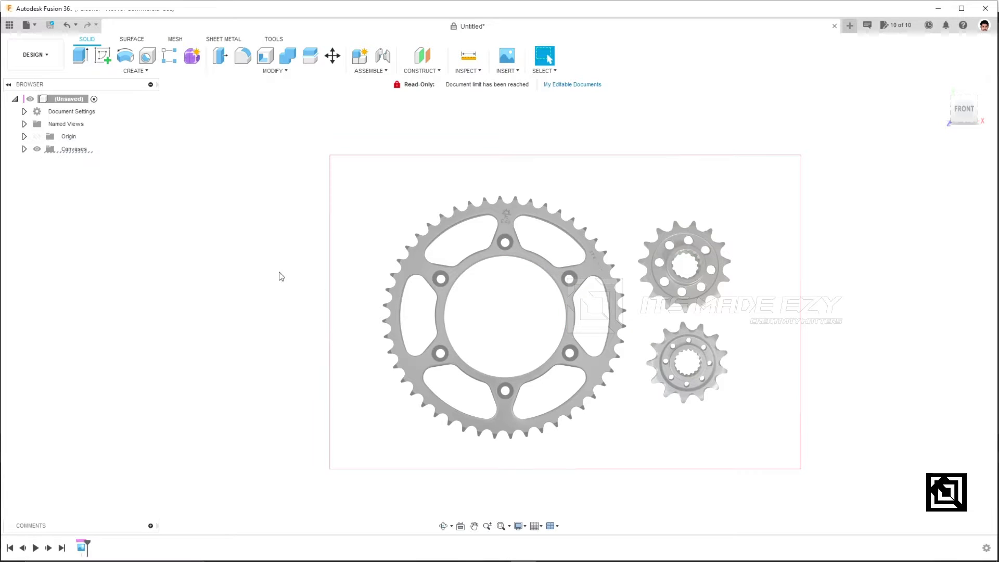
# Sketch a circle about 75 mm in diameter, centred on the origin, around the large sprocket's tooth tips on the front plane
pyautogui.click(101, 56)
pyautogui.click(536, 286)
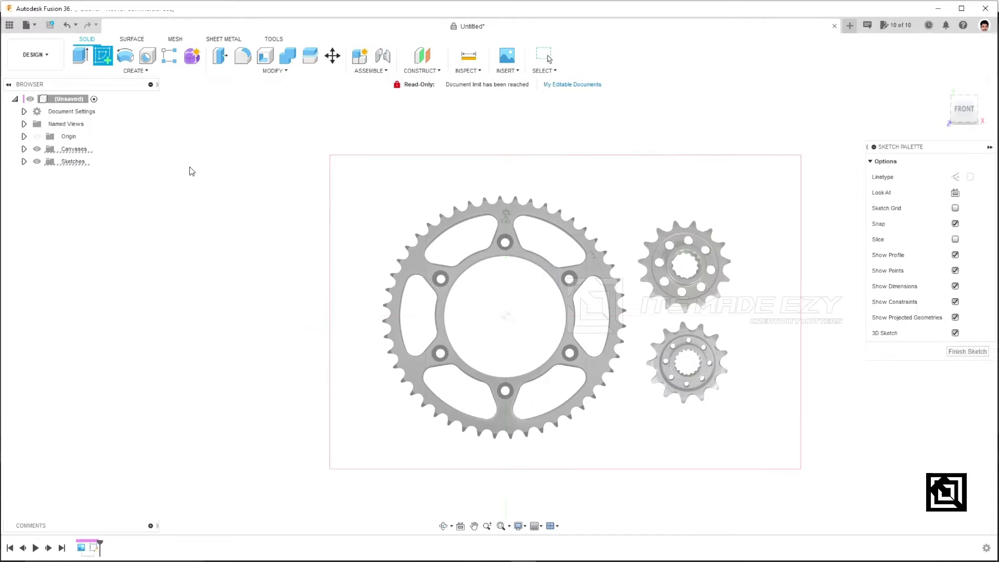
pyautogui.press('c')
pyautogui.click(506, 315)
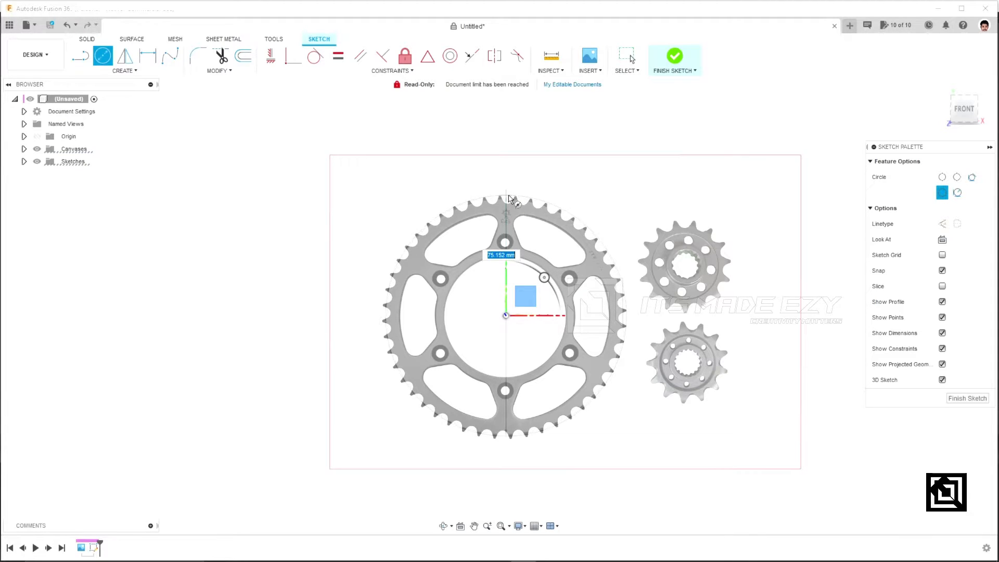
pyautogui.click(510, 199)
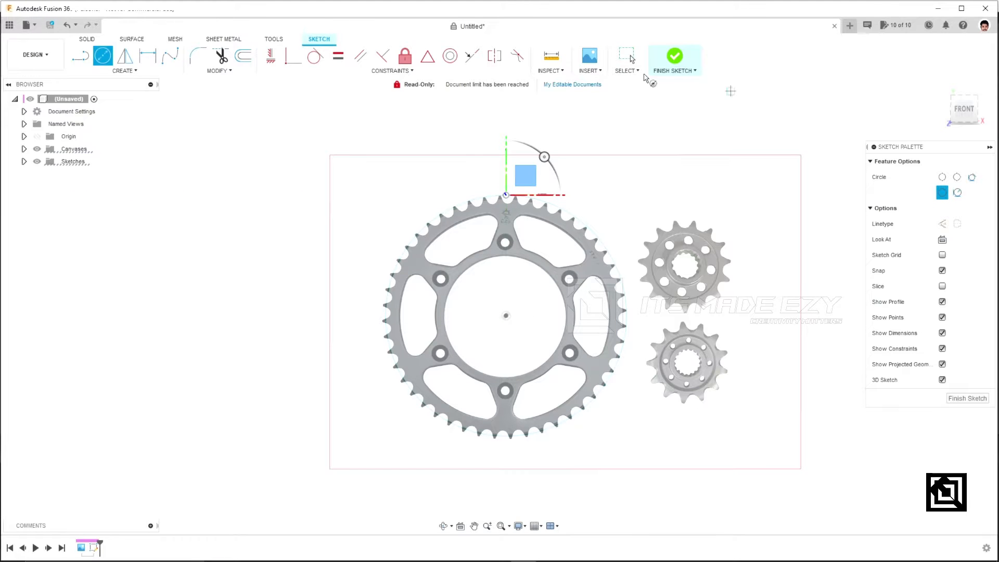
pyautogui.scroll(4, 483, 198)
pyautogui.scroll(-2, 508, 262)
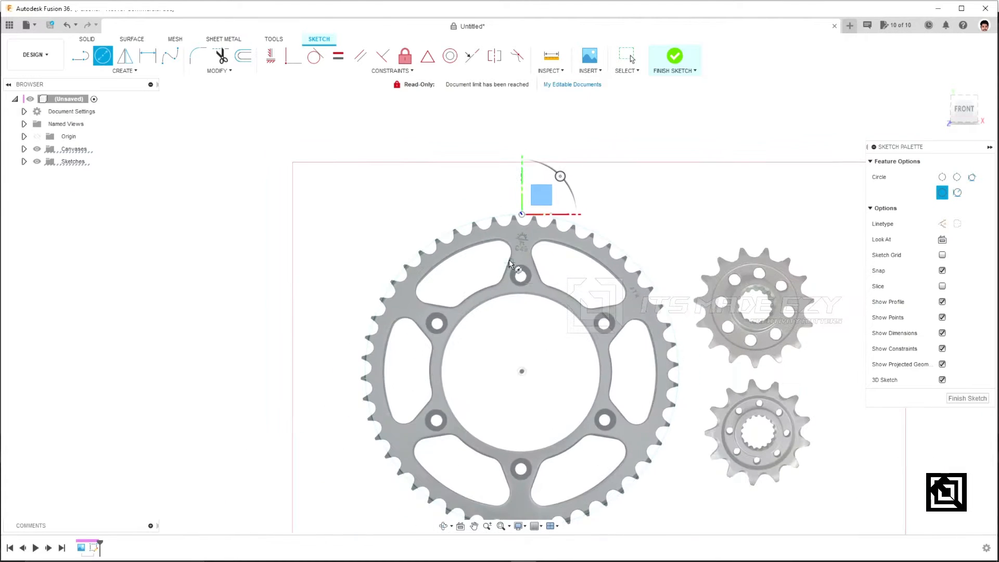
pyautogui.press('Escape')
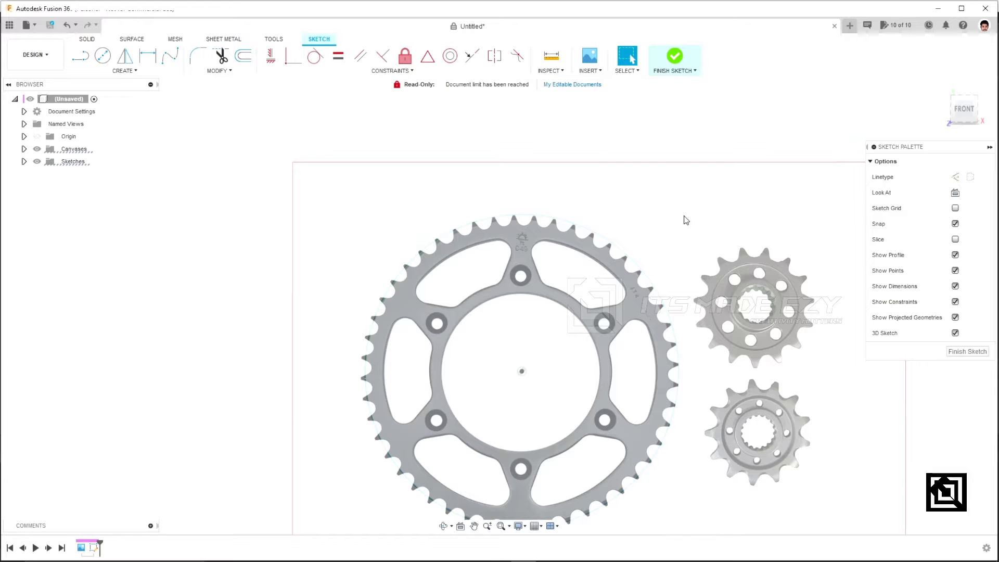
pyautogui.click(967, 352)
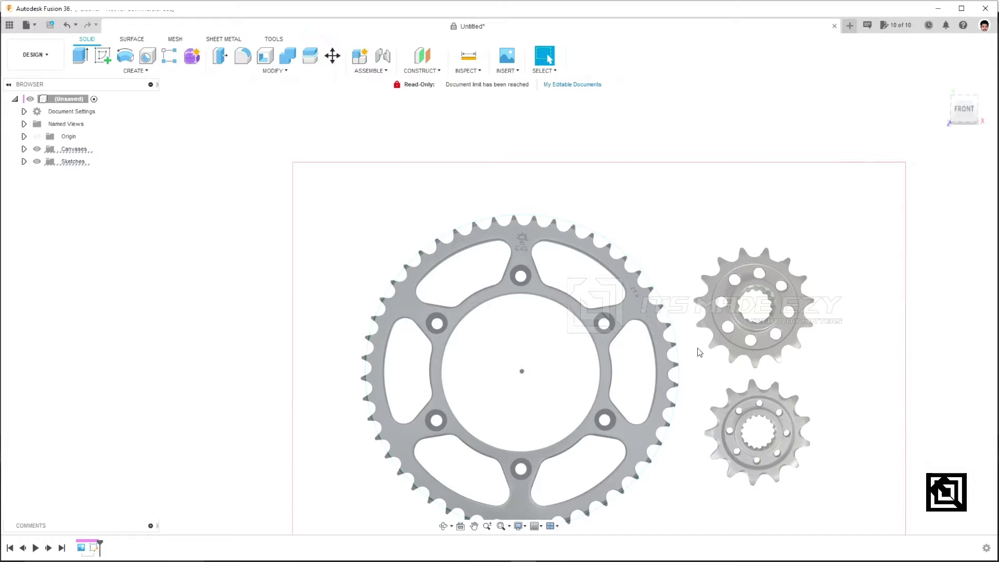
pyautogui.click(605, 324)
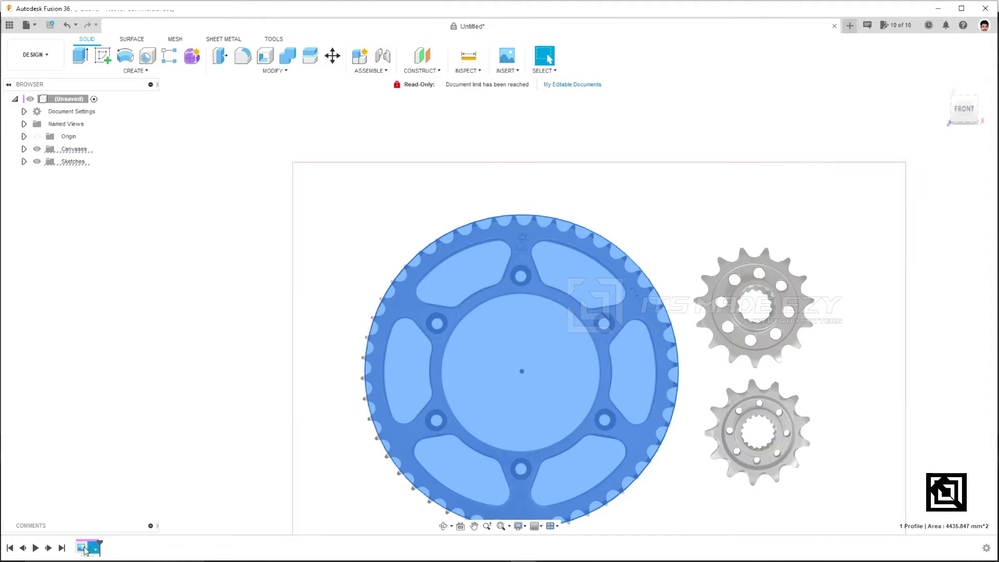
pyautogui.click(83, 548)
pyautogui.rightClick(83, 548)
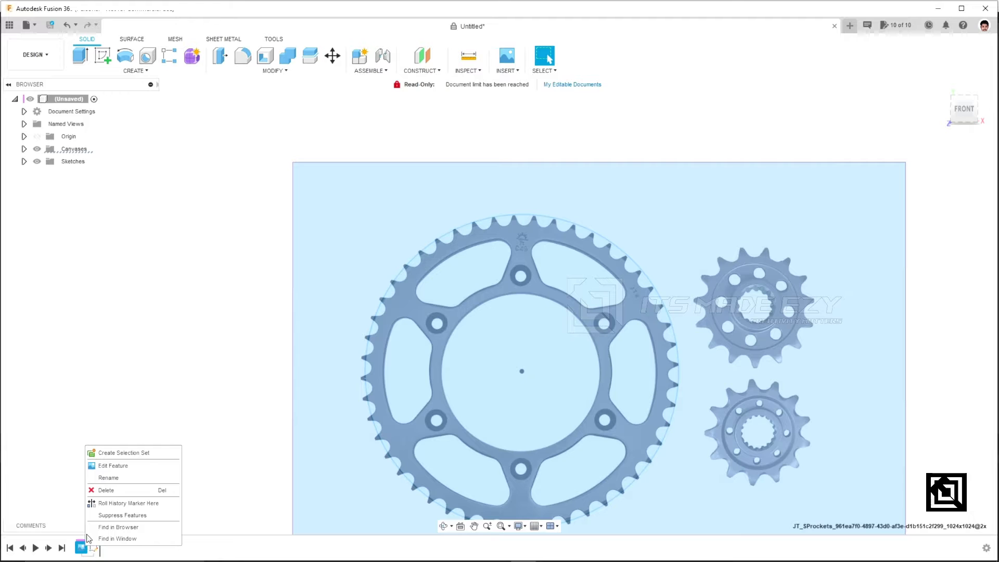
pyautogui.click(112, 466)
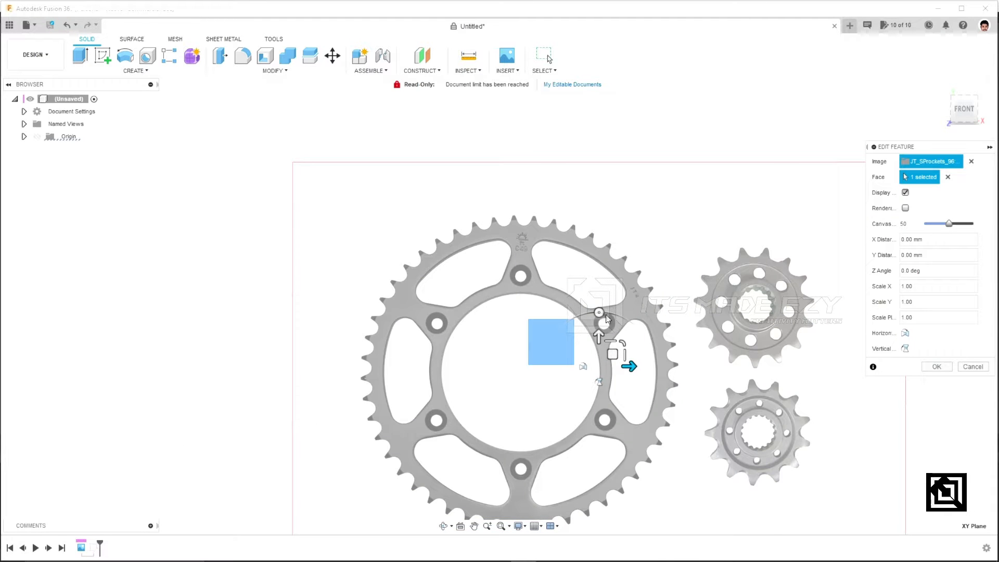
pyautogui.moveTo(599, 312); pyautogui.dragTo(603, 313)
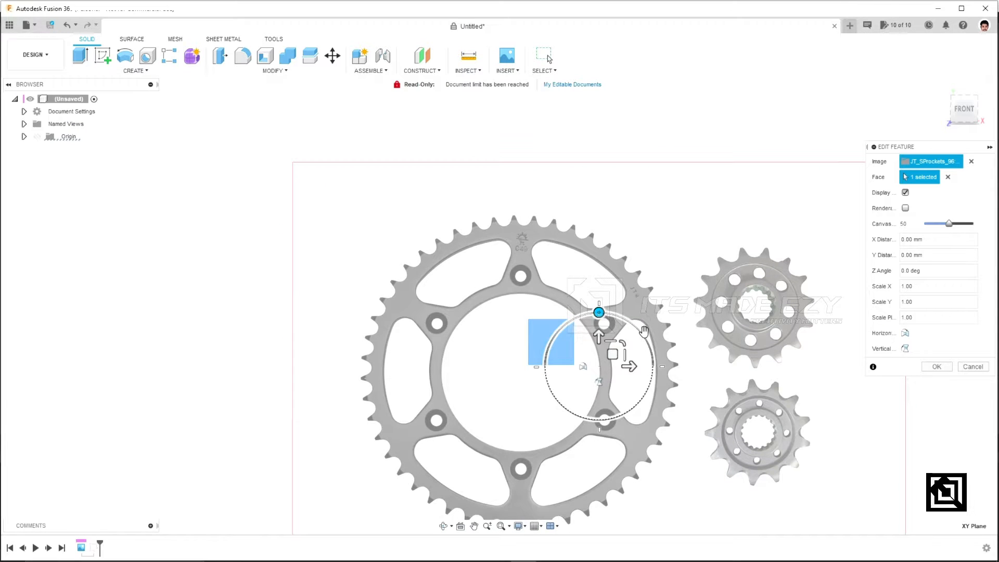
pyautogui.click(974, 367)
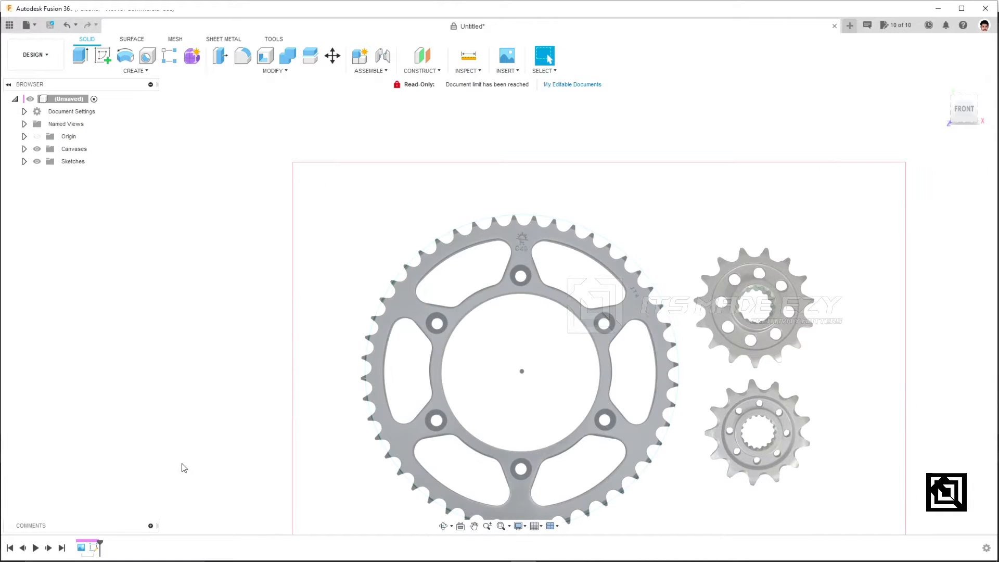
pyautogui.rightClick(94, 547)
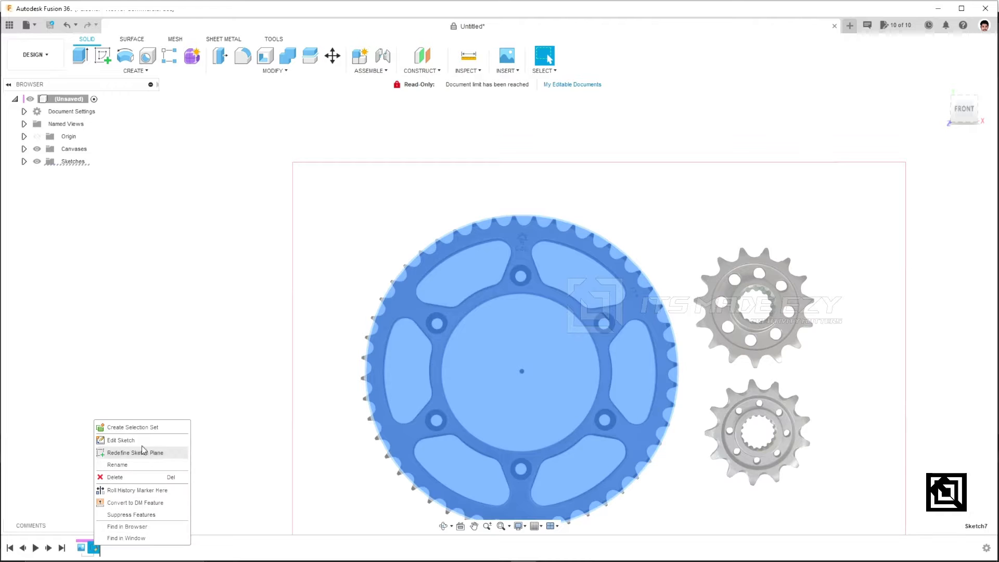
pyautogui.click(183, 312)
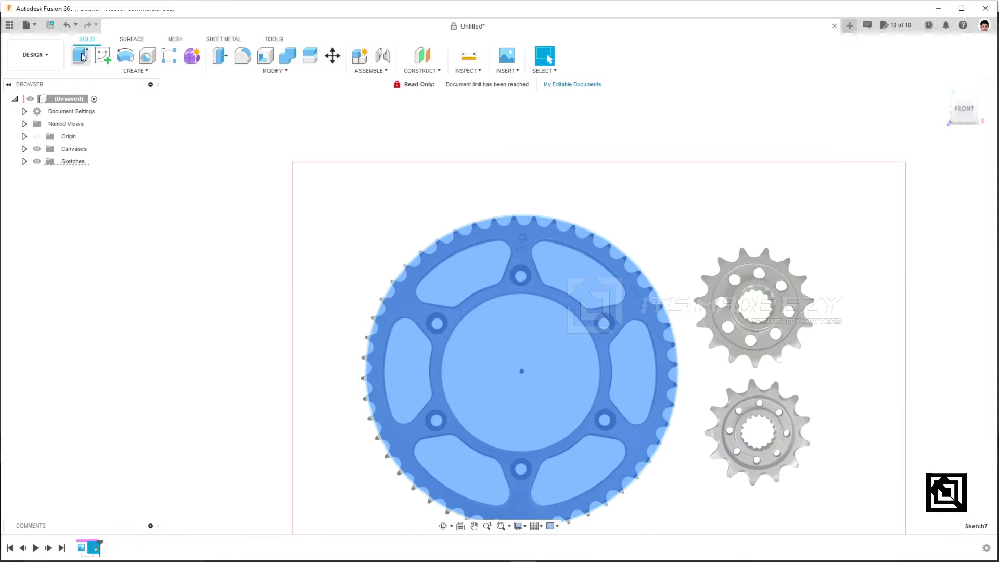
# Extrude the large circle profile 2 mm on one side as a new body
pyautogui.click(82, 56)
pyautogui.click(521, 372)
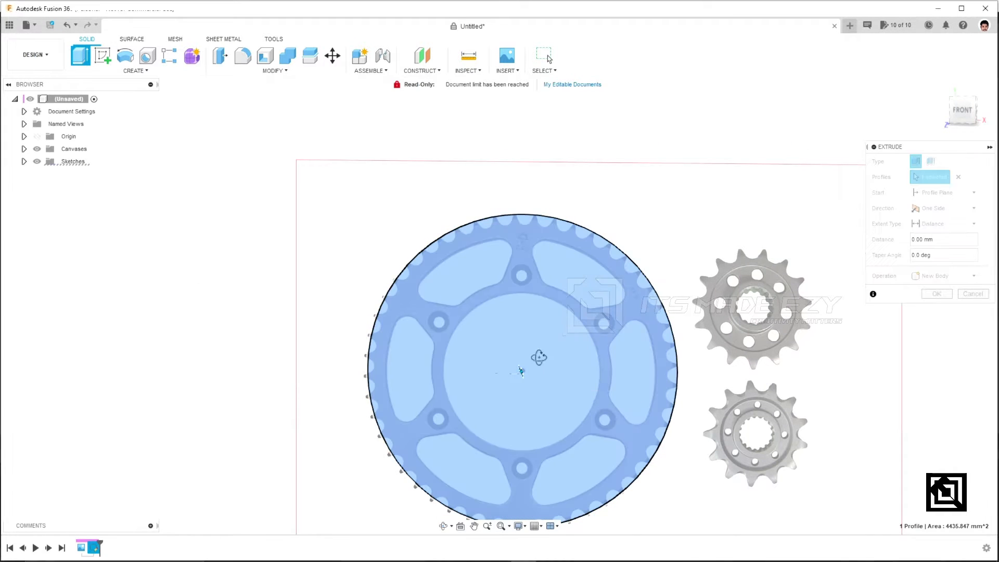
pyautogui.keyDown('shift'); pyautogui.moveTo(539, 357); pyautogui.dragTo(523, 366, button='middle'); pyautogui.keyUp('shift')
pyautogui.moveTo(528, 363); pyautogui.dragTo(525, 365)
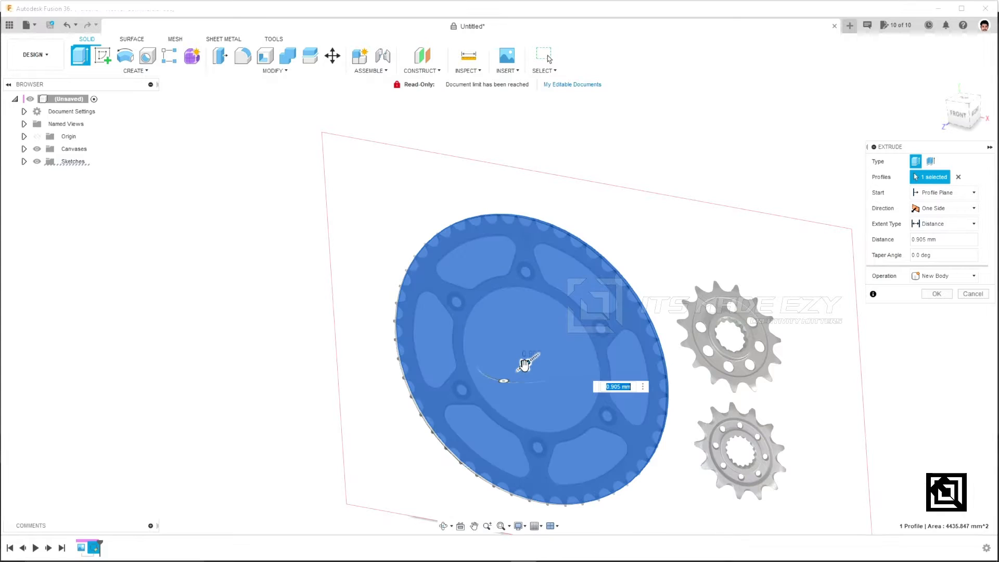
pyautogui.click(969, 234)
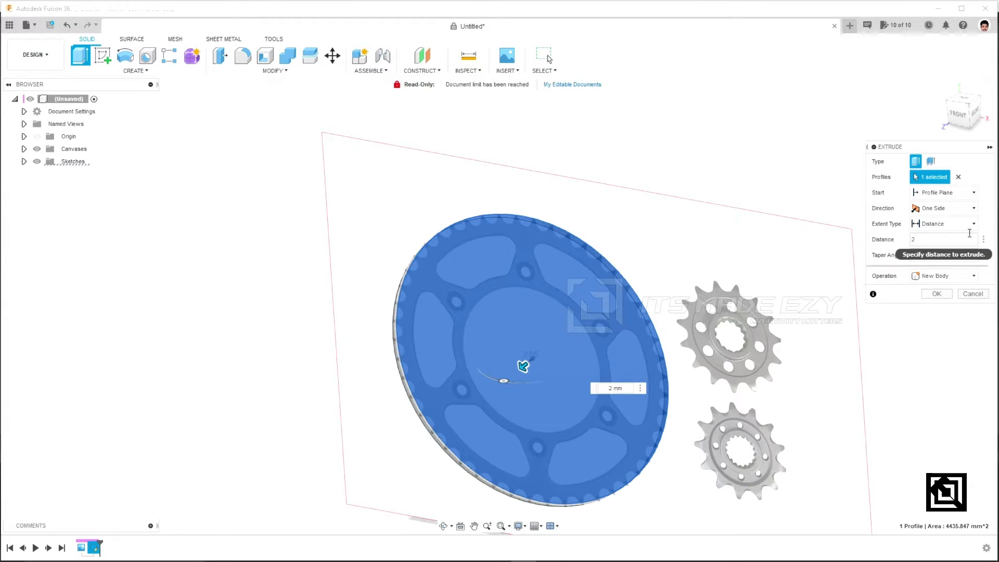
pyautogui.keyDown('shift'); pyautogui.moveTo(723, 281); pyautogui.dragTo(708, 325, button='middle'); pyautogui.keyUp('shift')
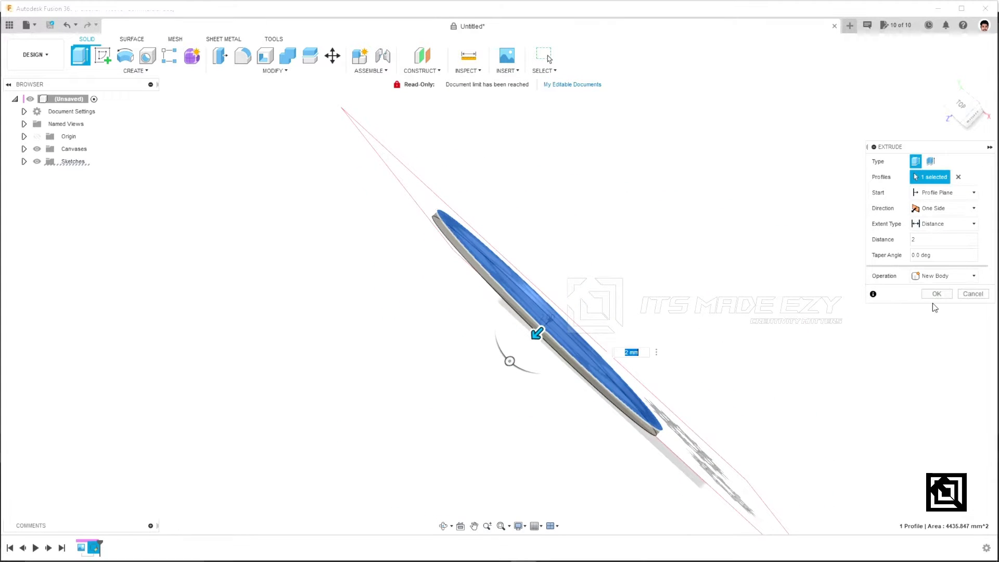
pyautogui.click(935, 294)
# Create a sketch on the disc's front face with a vertical line from its centre up to the outer edge
pyautogui.keyDown('shift'); pyautogui.moveTo(587, 333); pyautogui.dragTo(591, 311, button='middle'); pyautogui.keyUp('shift')
pyautogui.click(957, 117)
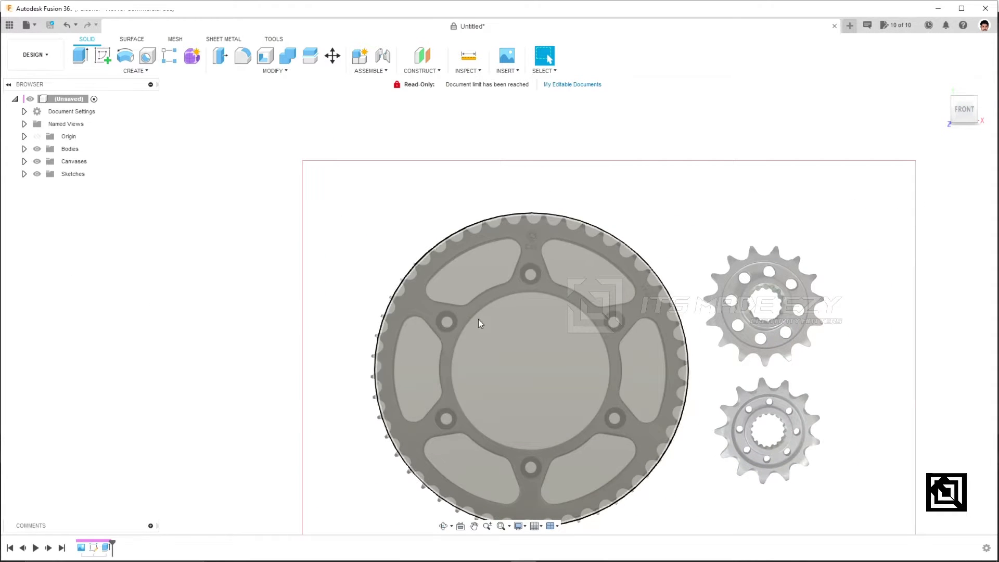
pyautogui.rightClick(492, 324)
pyautogui.click(547, 360)
pyautogui.press('l')
pyautogui.click(532, 370)
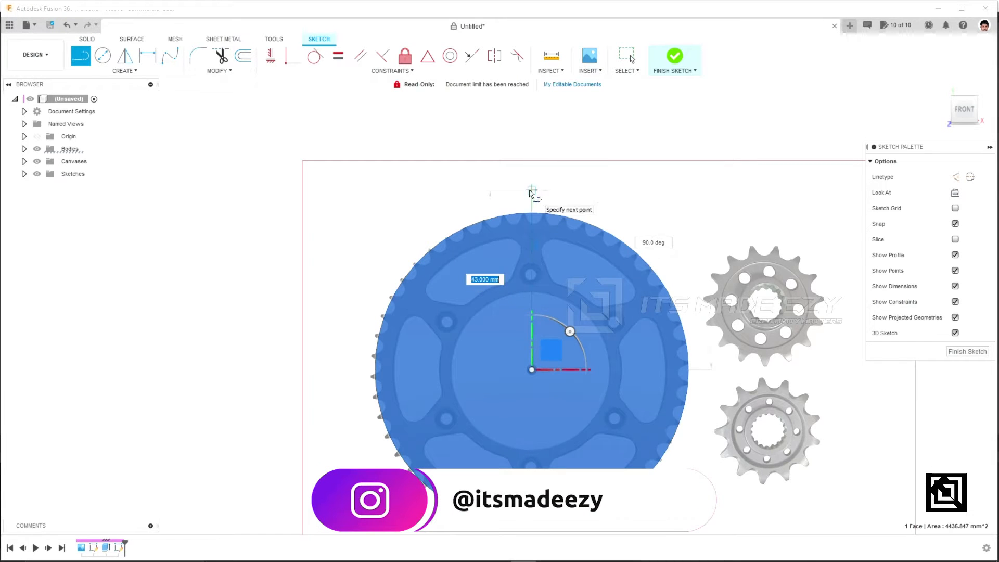
pyautogui.click(530, 212)
pyautogui.press('Escape')
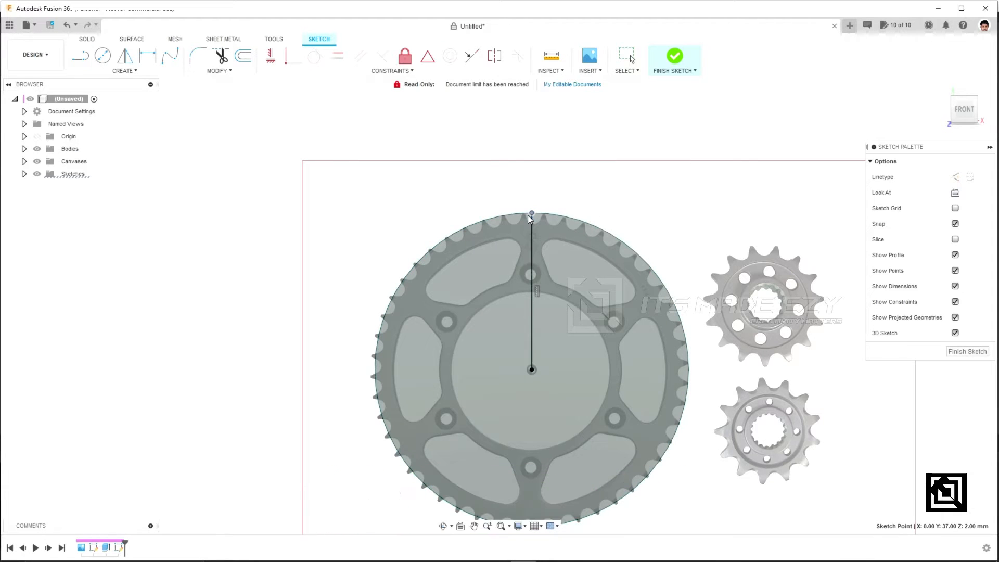
# Draw a 5 mm diameter circle centred on the vertical line's upper endpoint and finish the sketch
pyautogui.scroll(2, 532, 213)
pyautogui.scroll(4, 535, 214)
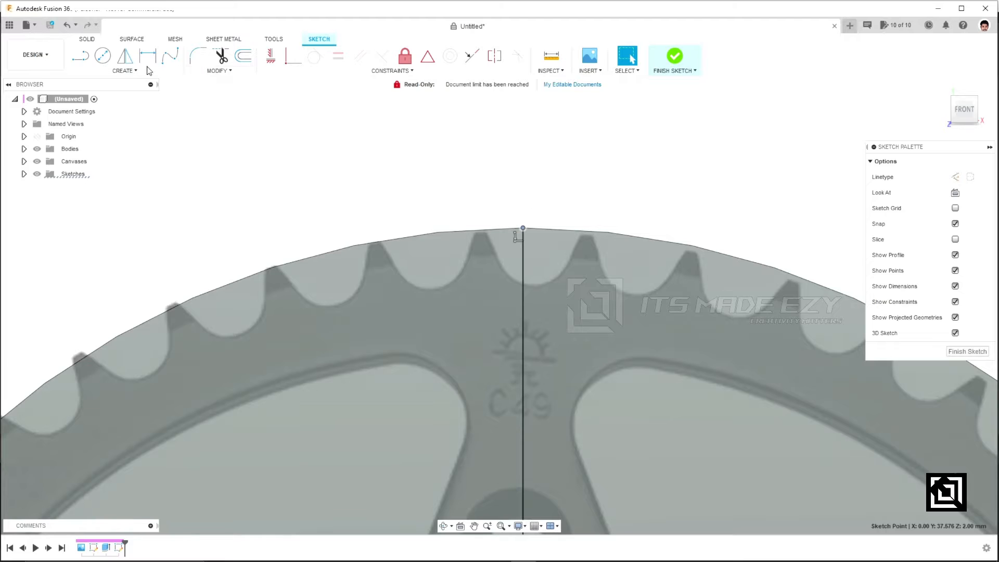
pyautogui.click(104, 56)
pyautogui.click(523, 227)
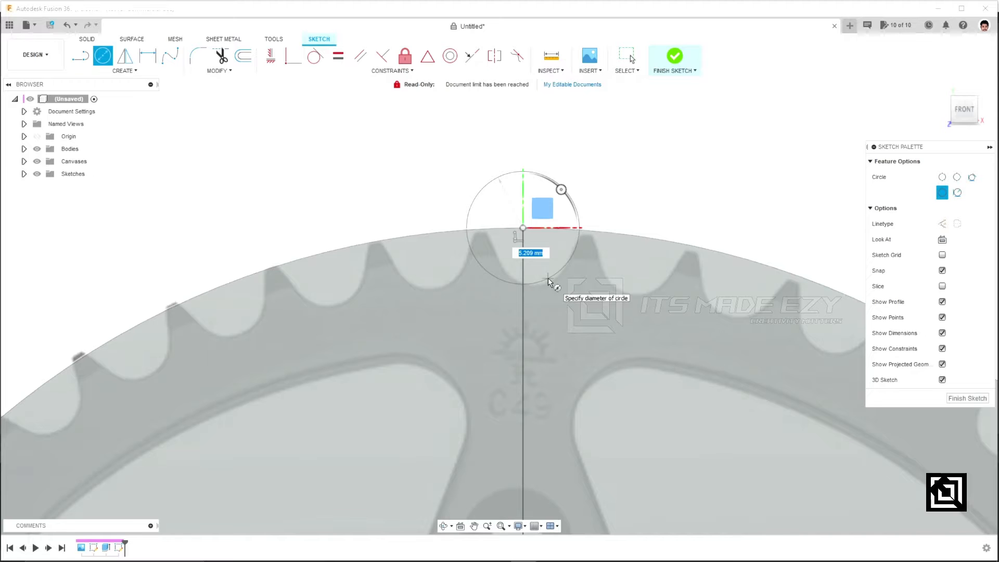
pyautogui.write('5')
pyautogui.press('Return')
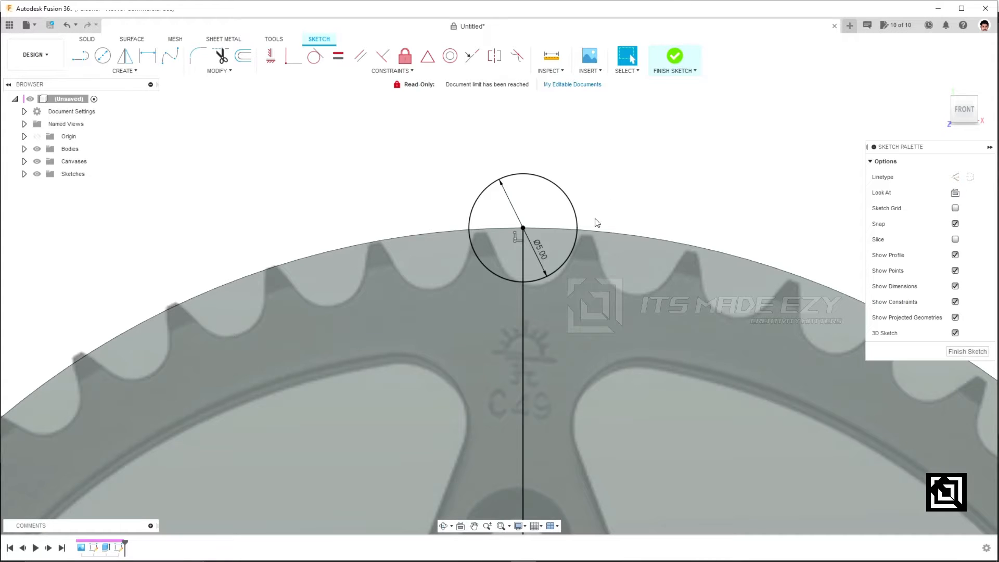
pyautogui.click(677, 57)
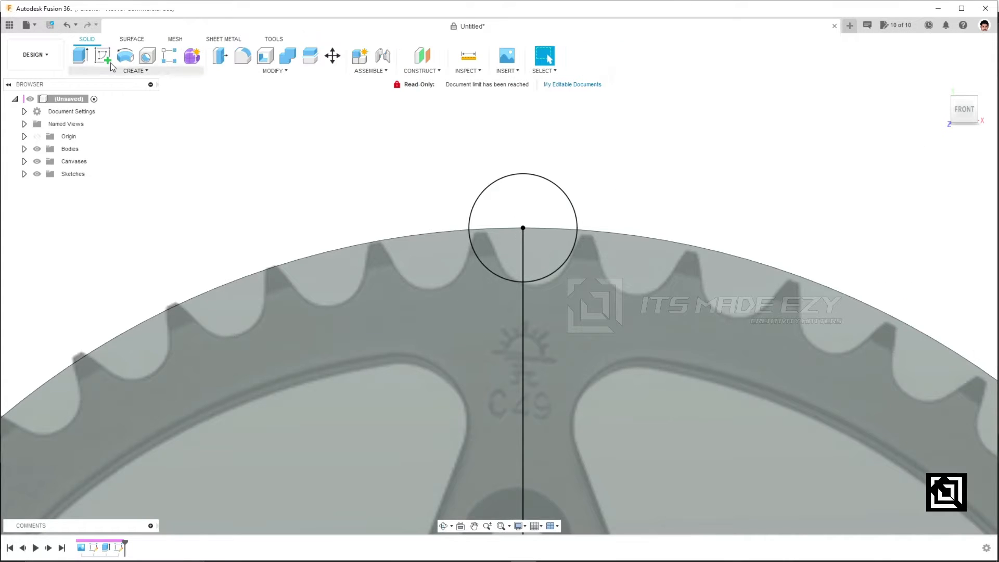
# Extrude all regions of the 5 mm circle about -8.46 mm as a cut through the disc's rim
pyautogui.click(80, 55)
pyautogui.click(548, 262)
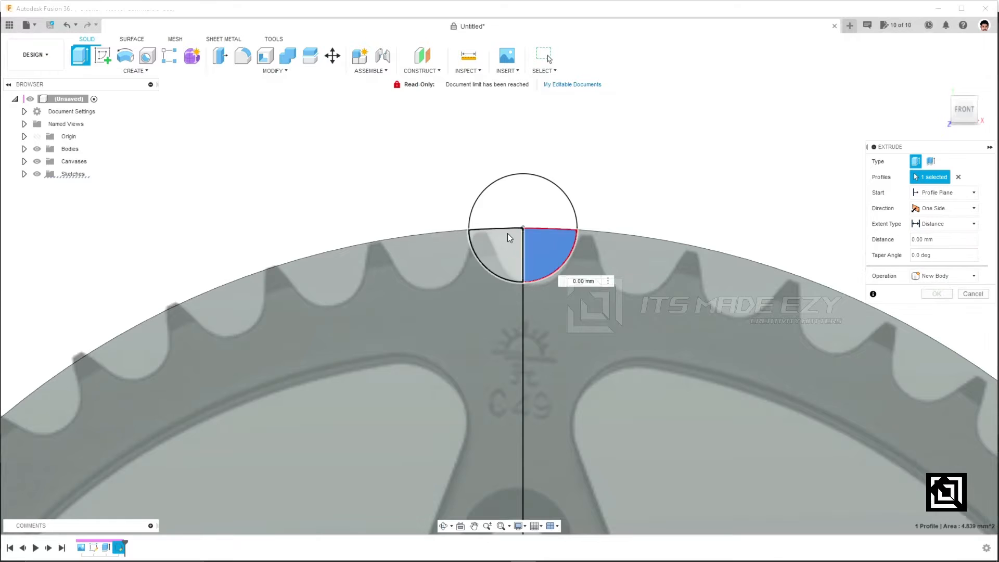
pyautogui.click(507, 235)
pyautogui.click(522, 214)
pyautogui.keyDown('shift'); pyautogui.moveTo(679, 223); pyautogui.dragTo(638, 267, button='middle'); pyautogui.keyUp('shift')
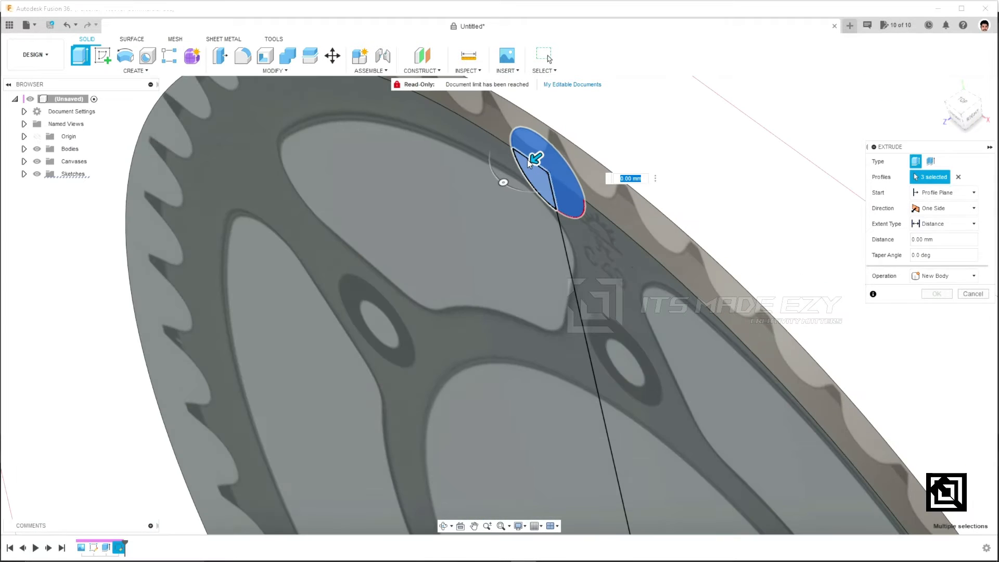
pyautogui.moveTo(536, 157); pyautogui.dragTo(711, 116)
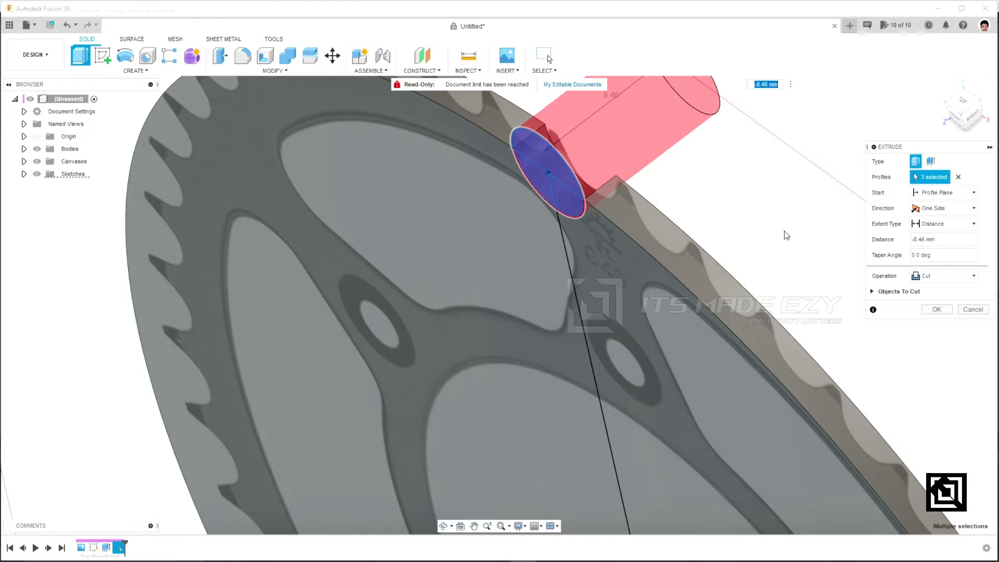
pyautogui.click(936, 309)
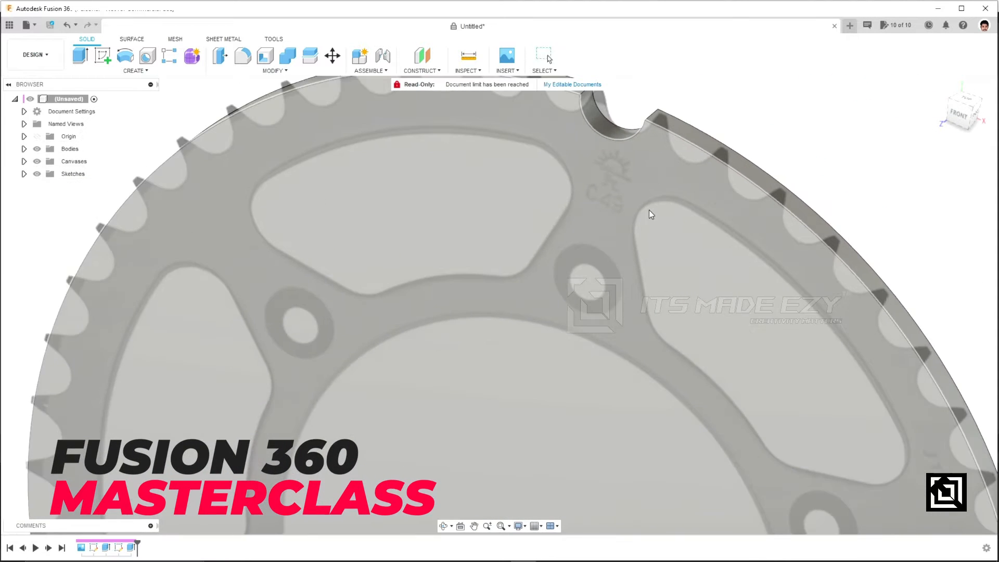
# Start a circular feature pattern with the rim's notch cut as the object and the blue Z axis through the disc's centre as its axis
pyautogui.scroll(-3, 648, 211)
pyautogui.scroll(-1, 670, 252)
pyautogui.moveTo(671, 253); pyautogui.dragTo(646, 208, button='middle')
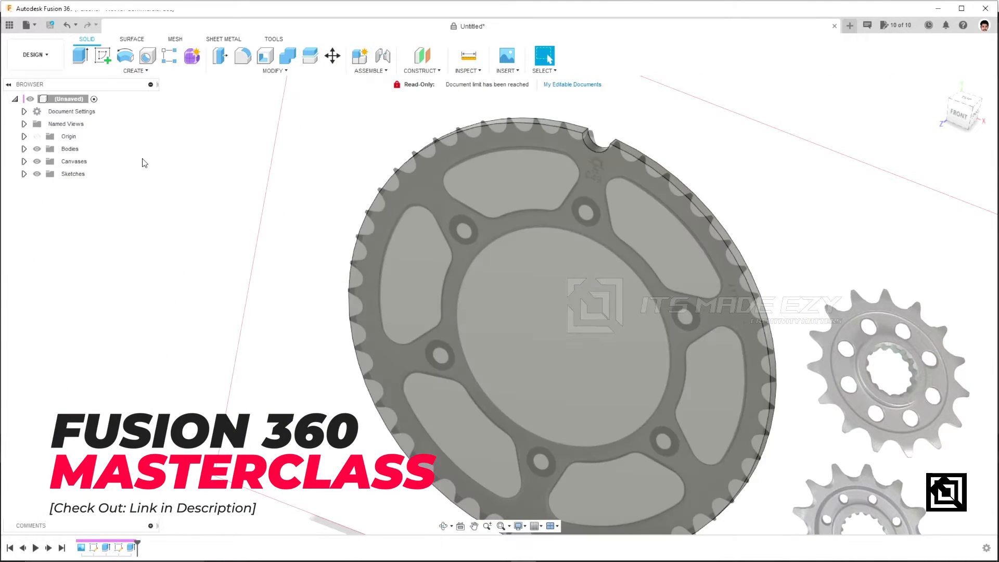
pyautogui.click(121, 69)
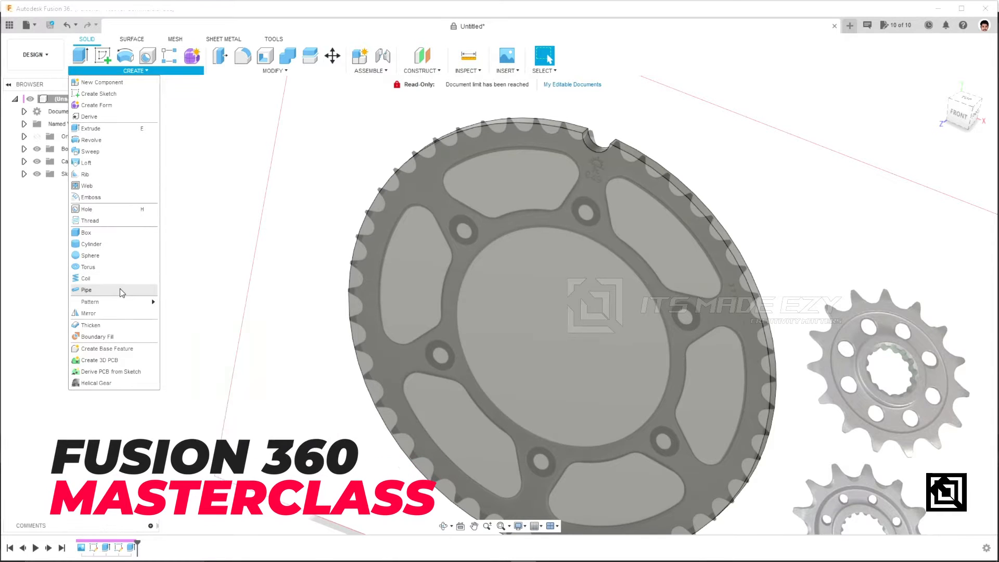
pyautogui.moveTo(114, 306)
pyautogui.click(216, 313)
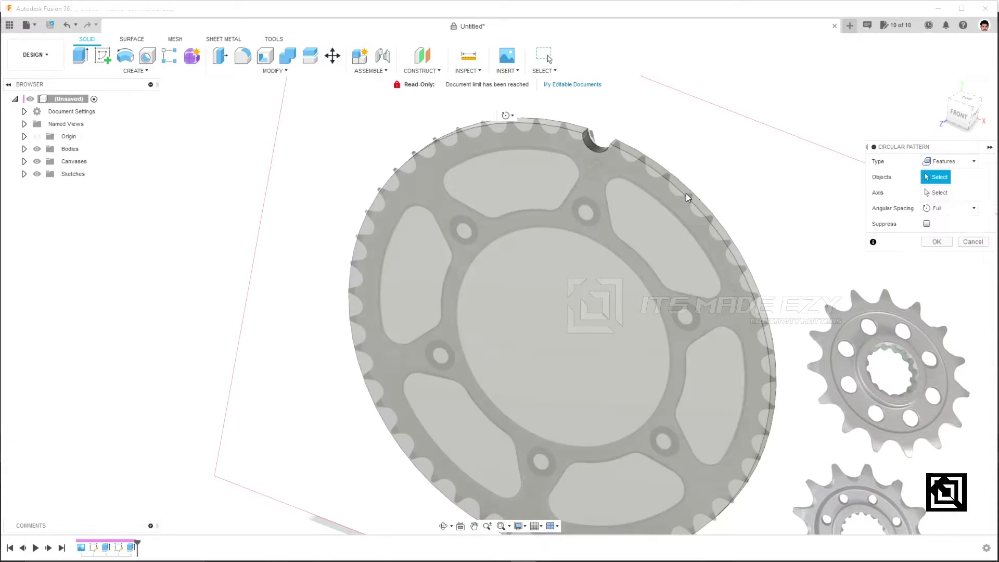
pyautogui.click(592, 145)
pyautogui.click(939, 193)
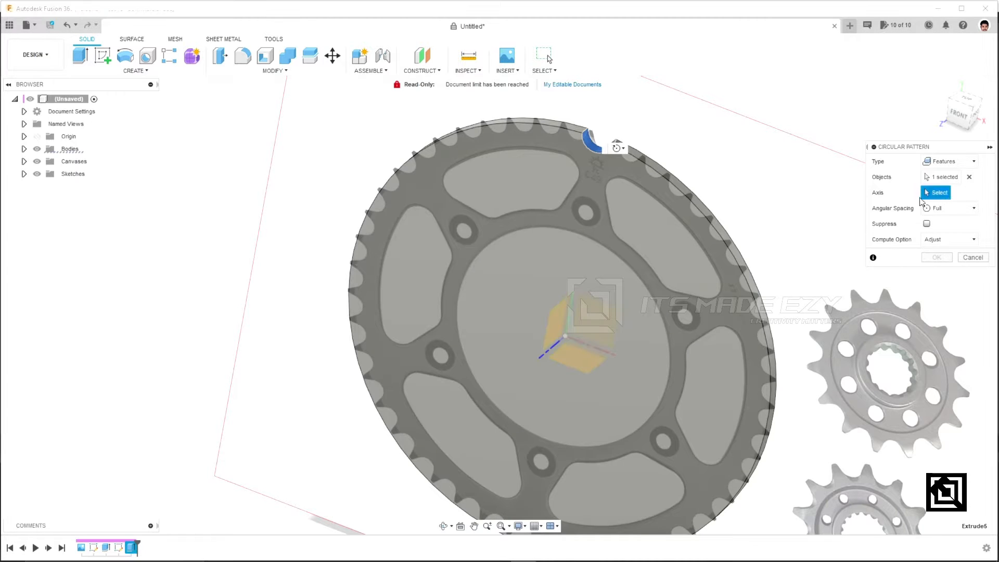
pyautogui.click(541, 355)
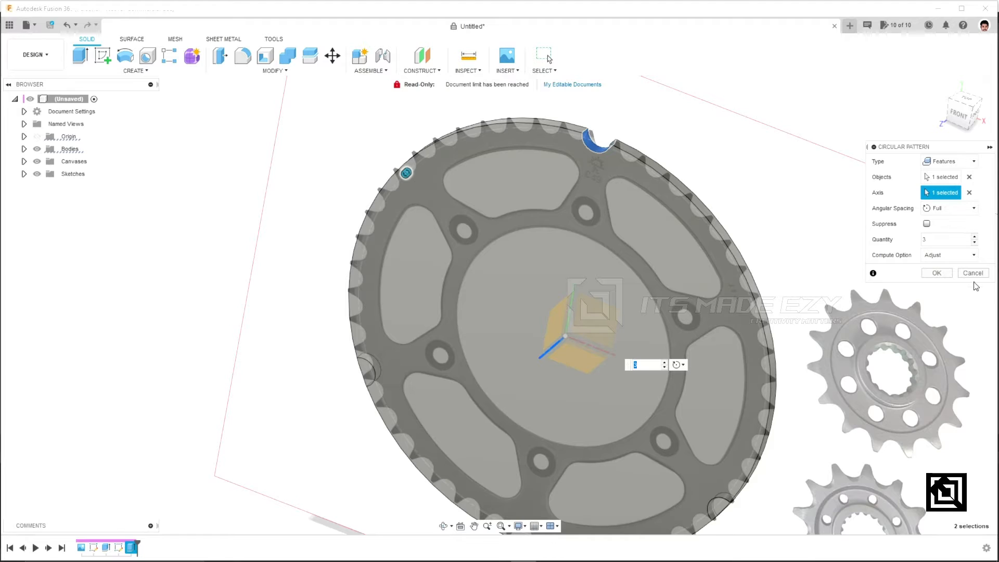
# Set the notch pattern's quantity to 40 with full angular spacing and create the pattern around the rim
pyautogui.click(976, 237)
pyautogui.click(975, 236)
pyautogui.click(976, 236)
pyautogui.click(976, 238)
pyautogui.click(976, 238)
pyautogui.click(975, 237)
pyautogui.click(976, 238)
pyautogui.click(975, 237)
pyautogui.click(976, 238)
pyautogui.click(976, 237)
pyautogui.click(976, 237)
pyautogui.click(976, 238)
pyautogui.click(976, 238)
pyautogui.click(976, 237)
pyautogui.click(976, 238)
pyautogui.click(976, 237)
pyautogui.click(976, 237)
pyautogui.click(976, 238)
pyautogui.click(976, 237)
pyautogui.click(976, 238)
pyautogui.click(975, 238)
pyautogui.click(975, 237)
pyautogui.click(976, 237)
pyautogui.click(976, 237)
pyautogui.click(976, 238)
pyautogui.click(976, 237)
pyautogui.click(976, 237)
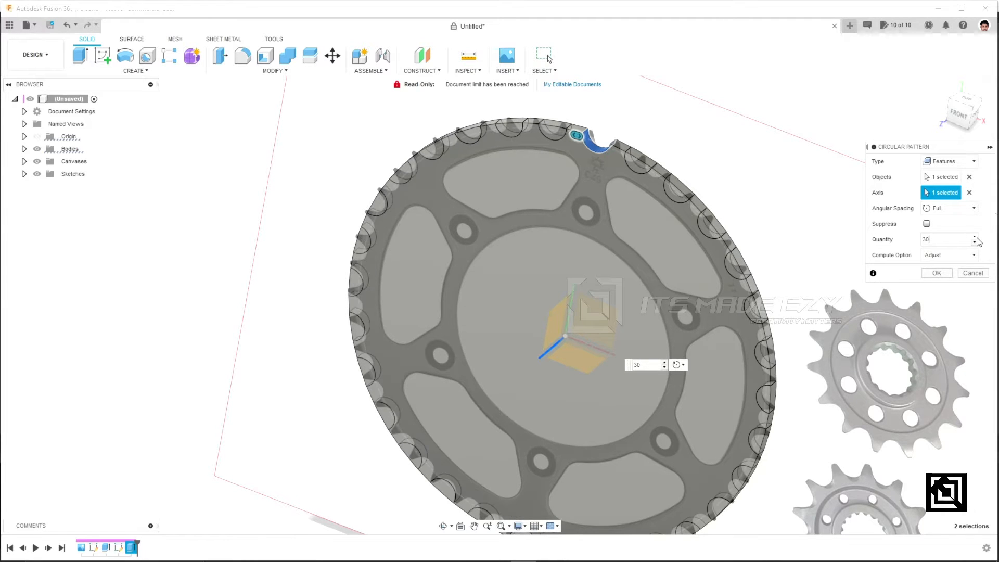
pyautogui.click(976, 237)
pyautogui.click(975, 237)
pyautogui.click(976, 237)
pyautogui.click(976, 238)
pyautogui.click(975, 237)
pyautogui.click(975, 238)
pyautogui.click(976, 237)
pyautogui.click(976, 237)
pyautogui.click(976, 237)
pyautogui.click(976, 238)
pyautogui.click(976, 237)
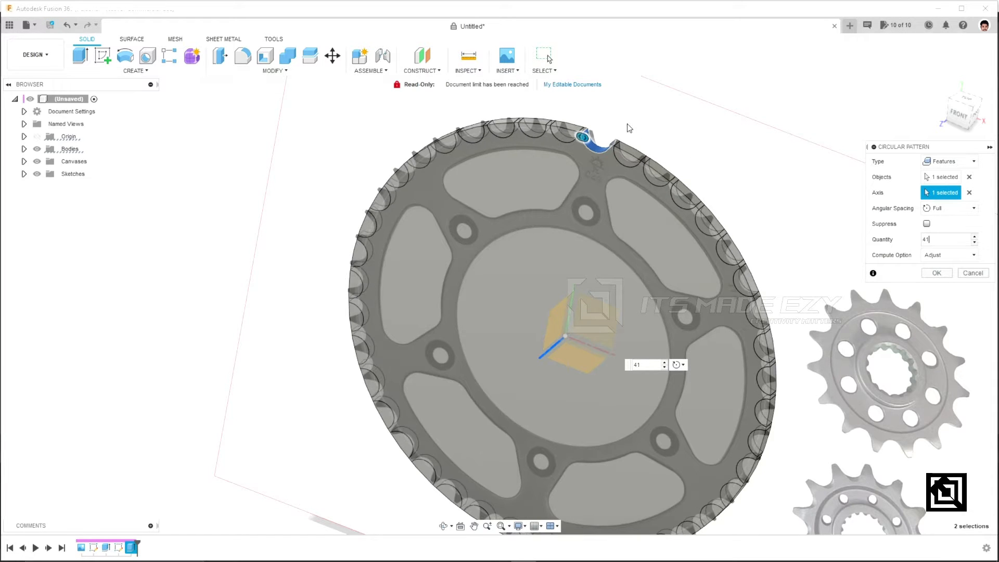
pyautogui.scroll(8, 633, 132)
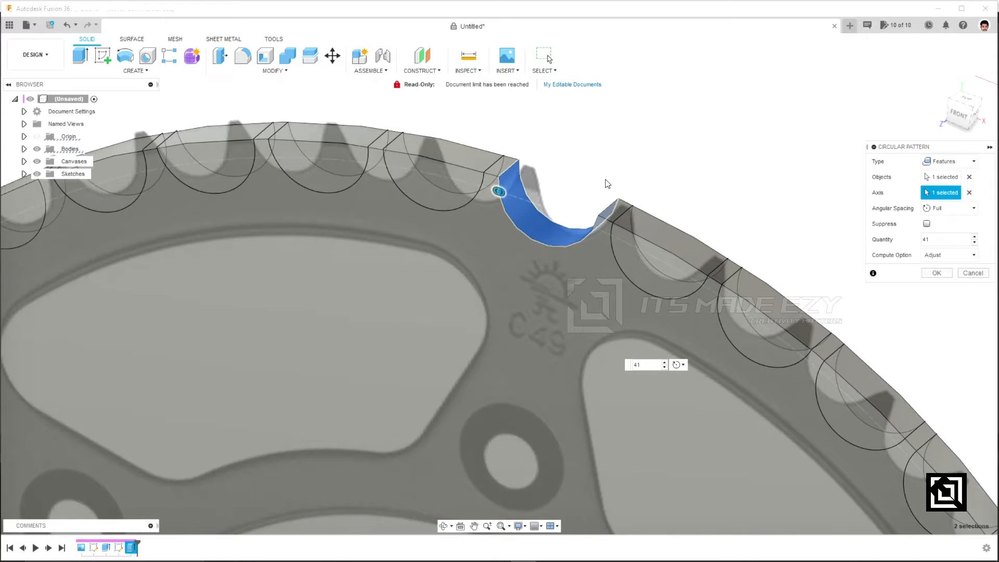
pyautogui.moveTo(608, 183)
pyautogui.keyDown('shift'); pyautogui.mouseDown(button='middle')
pyautogui.moveTo(620, 158)
pyautogui.moveTo(636, 162)
pyautogui.moveTo(619, 177)
pyautogui.mouseUp(button='middle'); pyautogui.keyUp('shift')
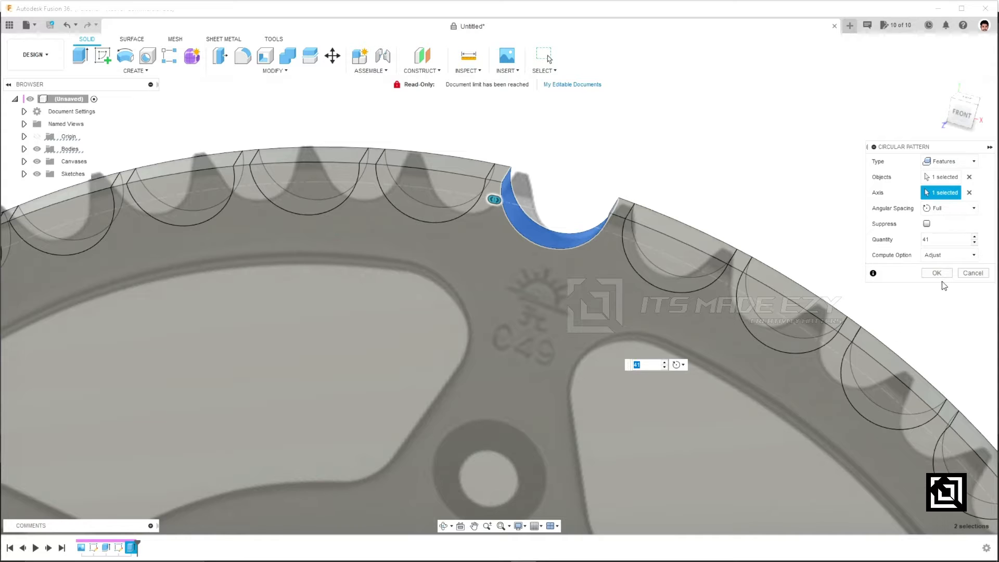
pyautogui.click(974, 243)
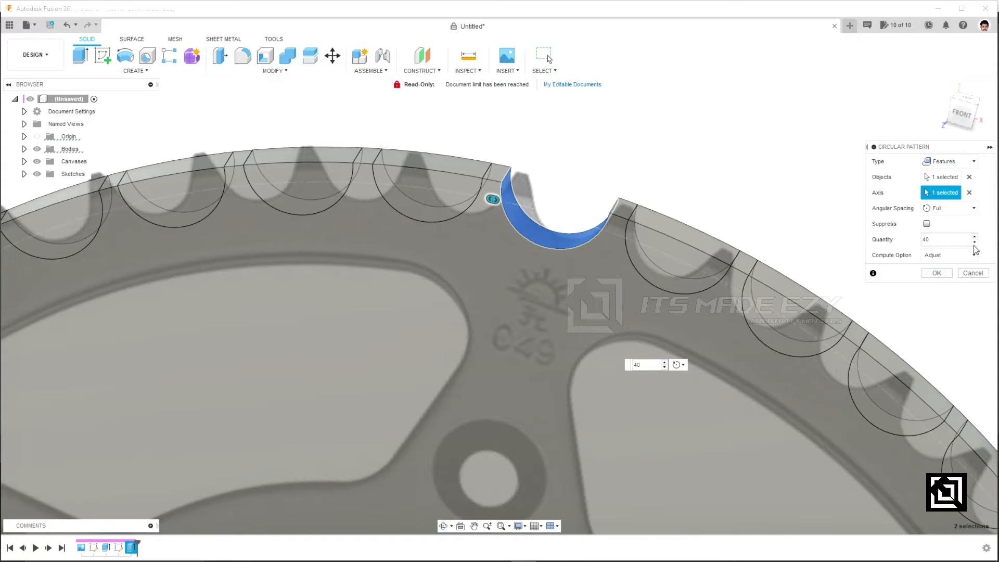
pyautogui.click(937, 273)
# Orient the view to Front and create a new sketch on the sprocket's front face
pyautogui.scroll(-10, 460, 298)
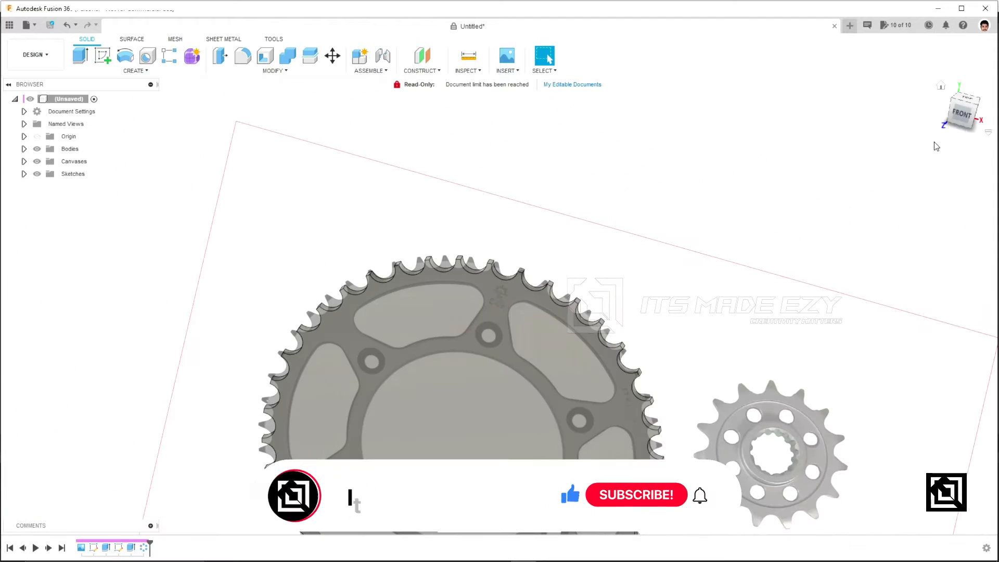
pyautogui.click(960, 113)
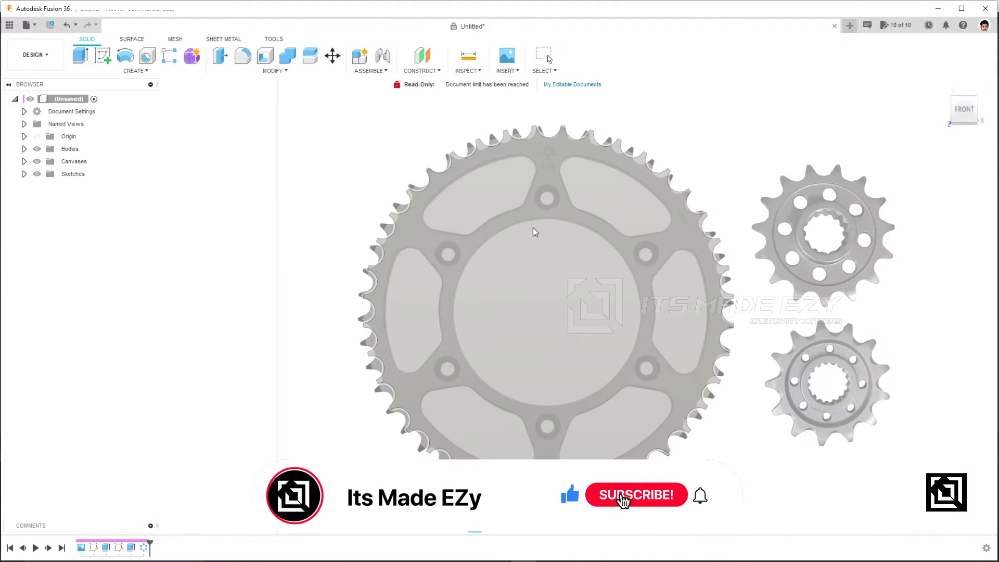
pyautogui.click(578, 232)
pyautogui.rightClick(572, 231)
pyautogui.click(601, 263)
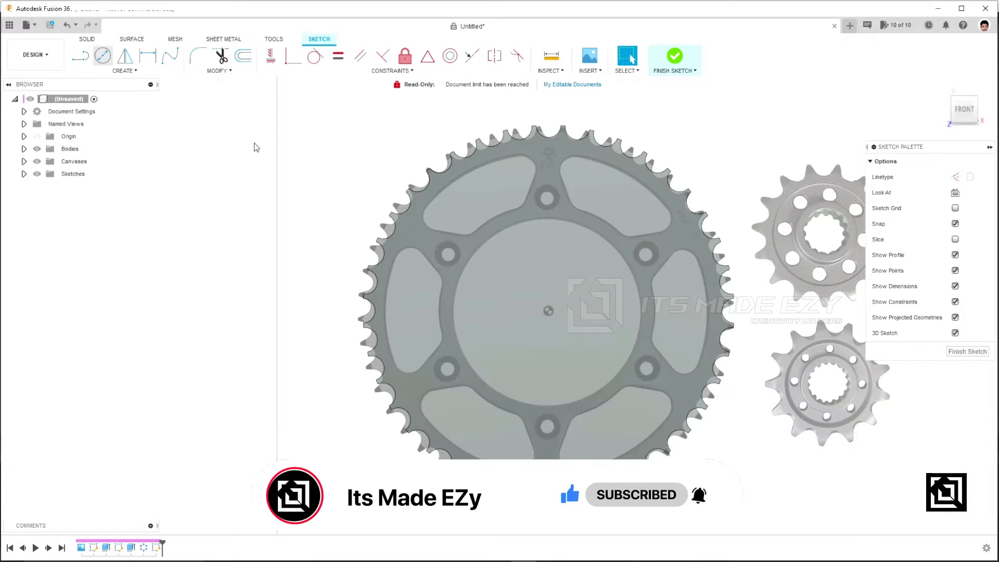
# Draw a circle from the sprocket's centre that traces the large central opening on the canvas
pyautogui.press('c')
pyautogui.click(549, 311)
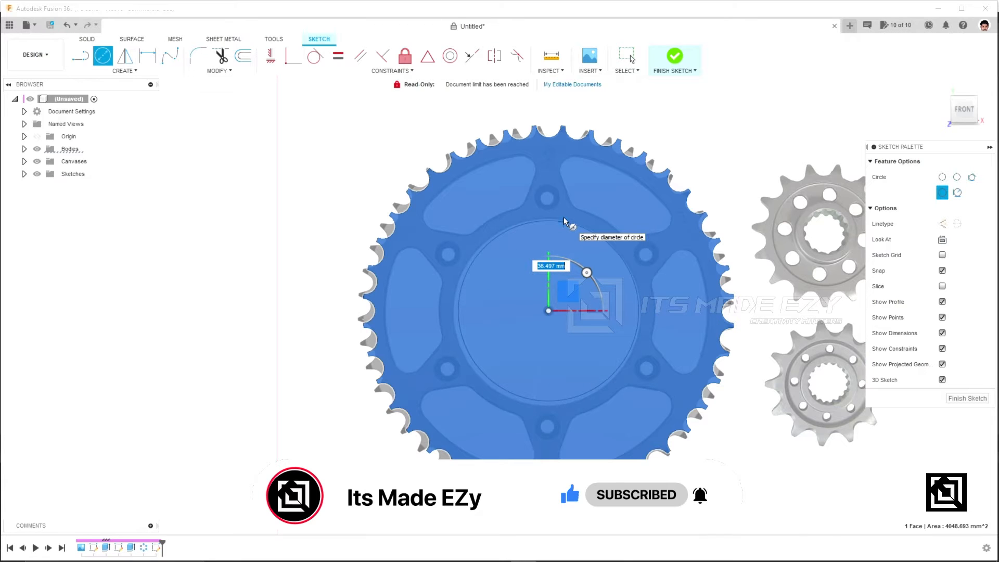
pyautogui.click(521, 220)
pyautogui.click(520, 221)
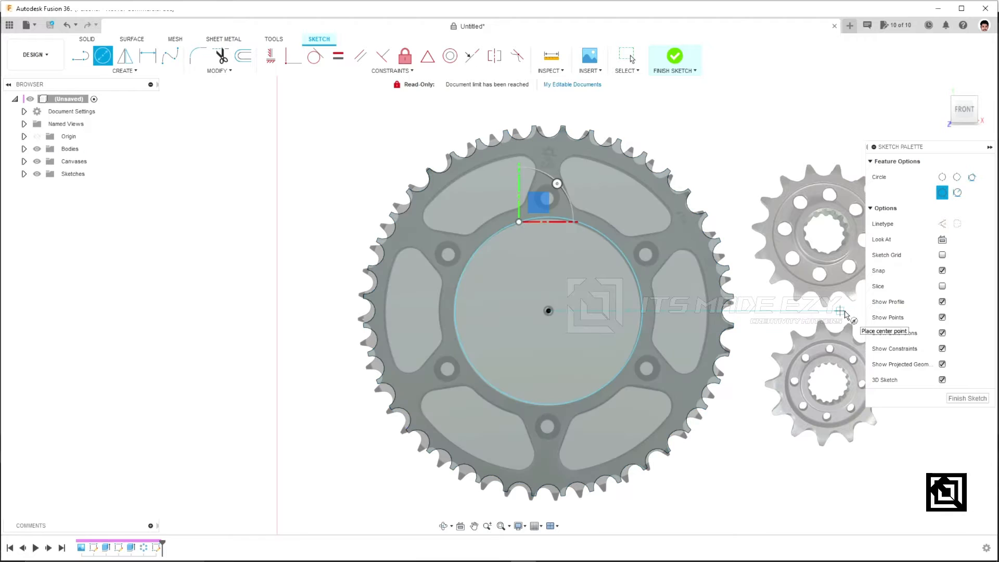
pyautogui.scroll(2, 557, 187)
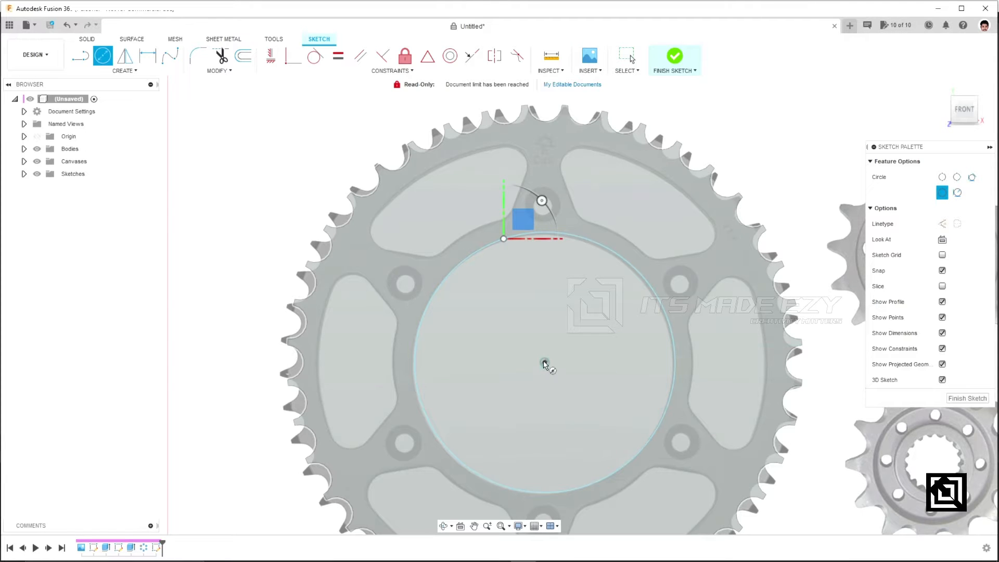
pyautogui.press('Escape')
pyautogui.scroll(3, 685, 167)
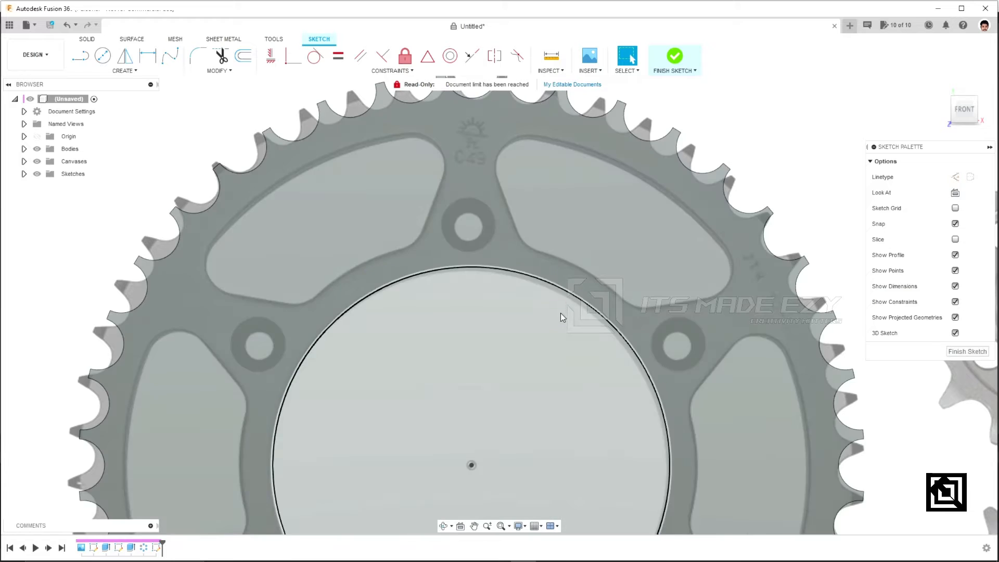
pyautogui.scroll(-3, 546, 367)
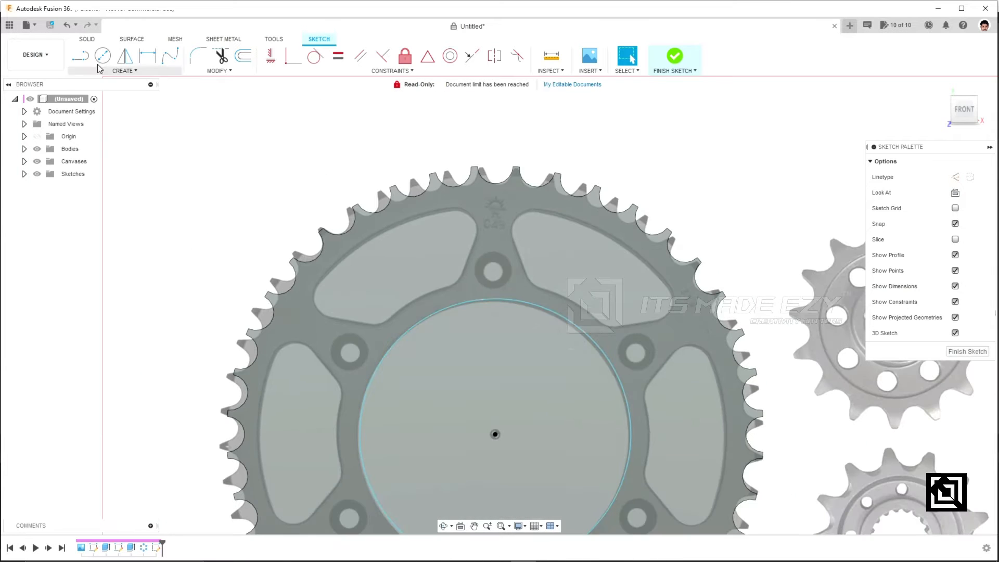
# Draw a vertical line from the sprocket's centre straight up past the toothed rim
pyautogui.press('l')
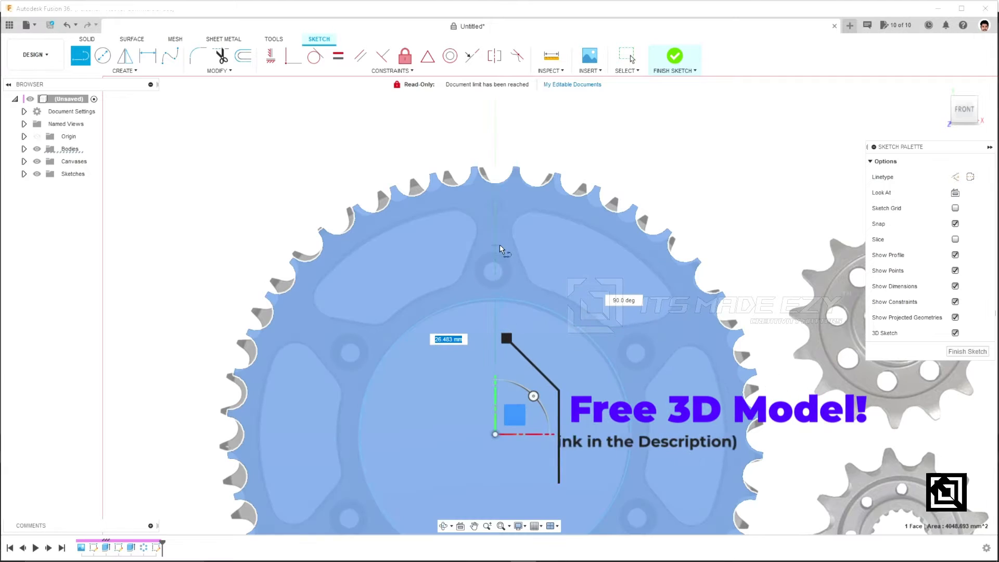
pyautogui.click(495, 127)
pyautogui.press('Escape')
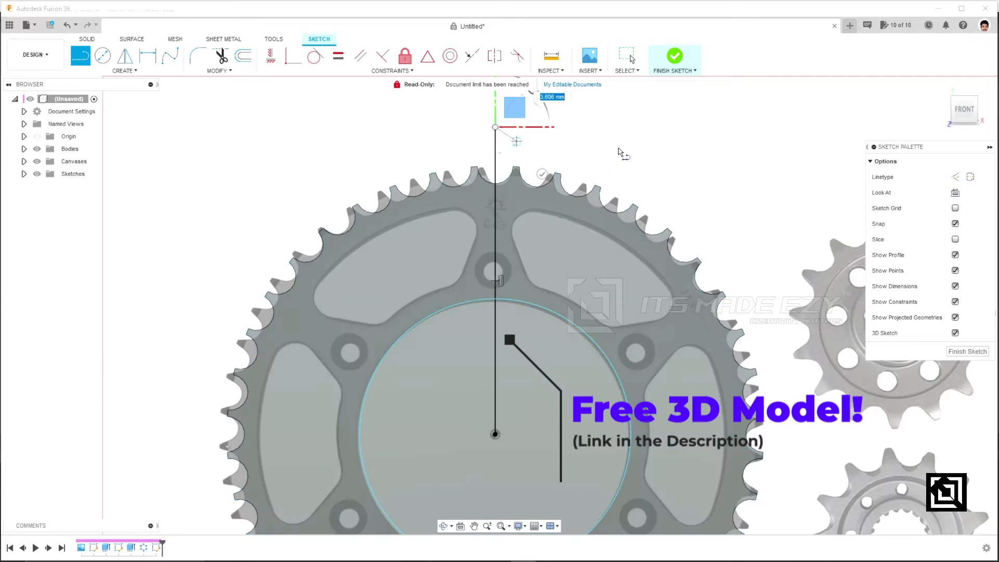
# Draw a circle about 4 mm in diameter, centred on the vertical line at the canvas's uppermost bolt hole
pyautogui.scroll(3, 489, 318)
pyautogui.moveTo(830, 283); pyautogui.dragTo(714, 293, button='middle')
pyautogui.scroll(-3, 474, 220)
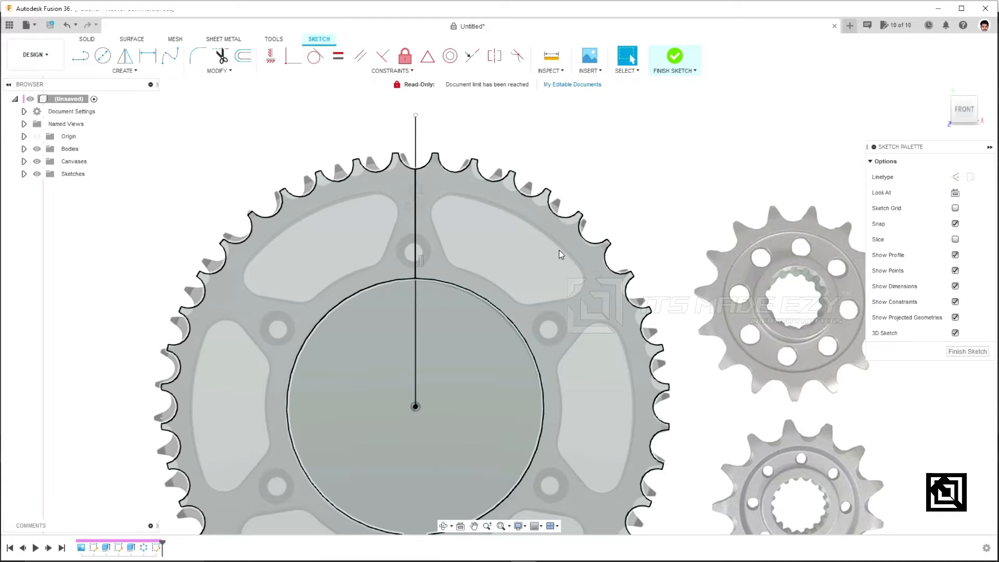
pyautogui.scroll(4, 566, 265)
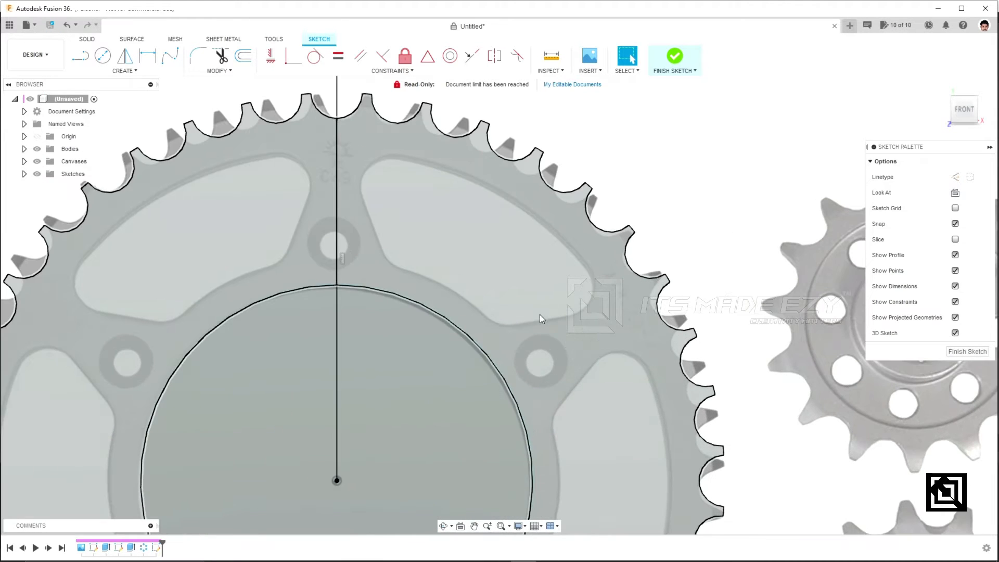
pyautogui.scroll(-4, 545, 308)
pyautogui.scroll(2, 370, 193)
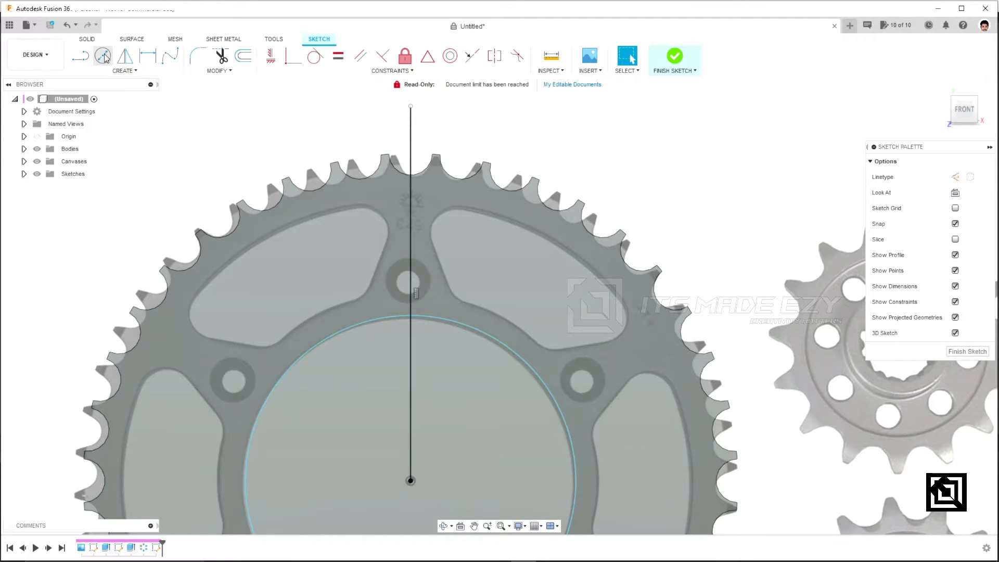
pyautogui.click(104, 55)
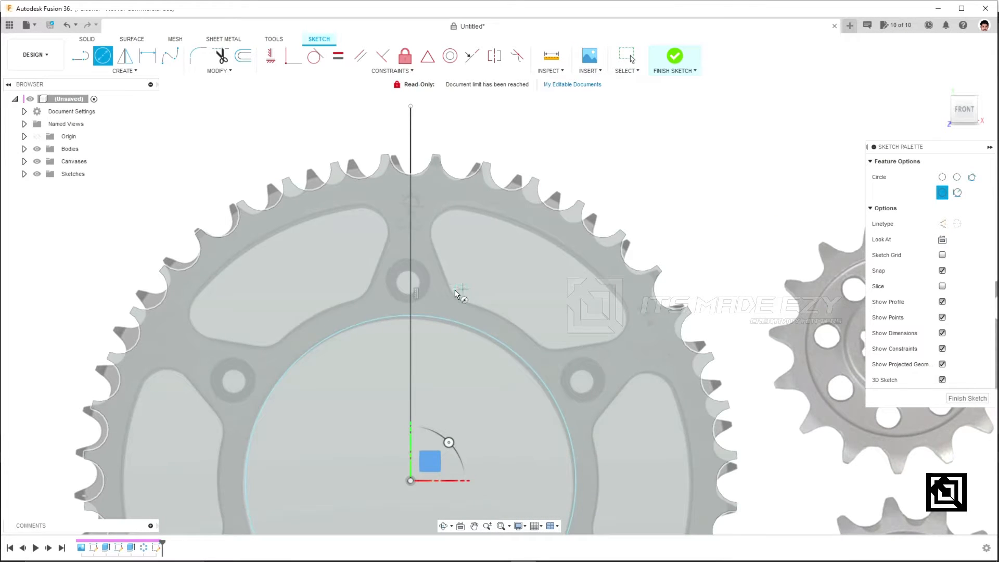
pyautogui.click(410, 281)
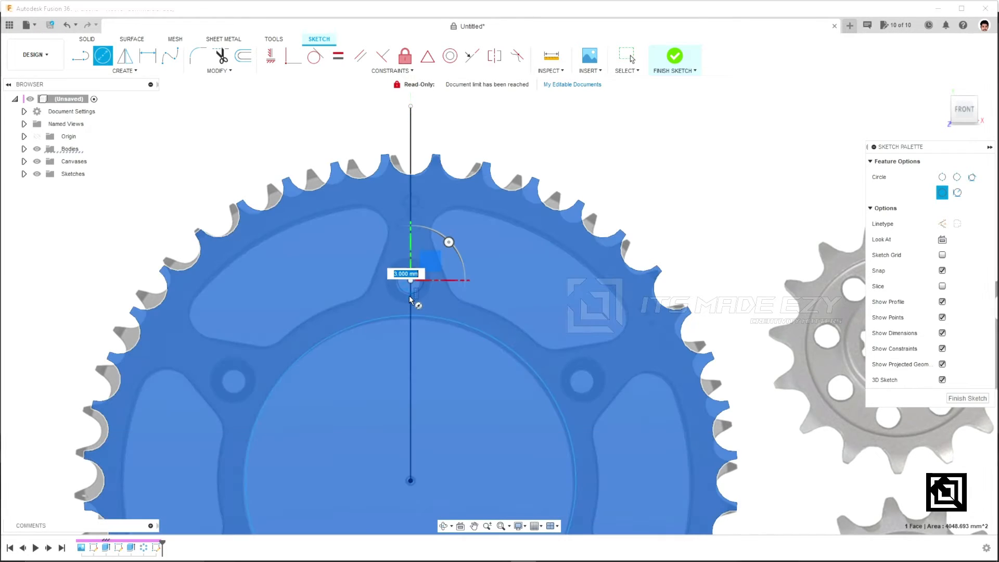
pyautogui.click(410, 298)
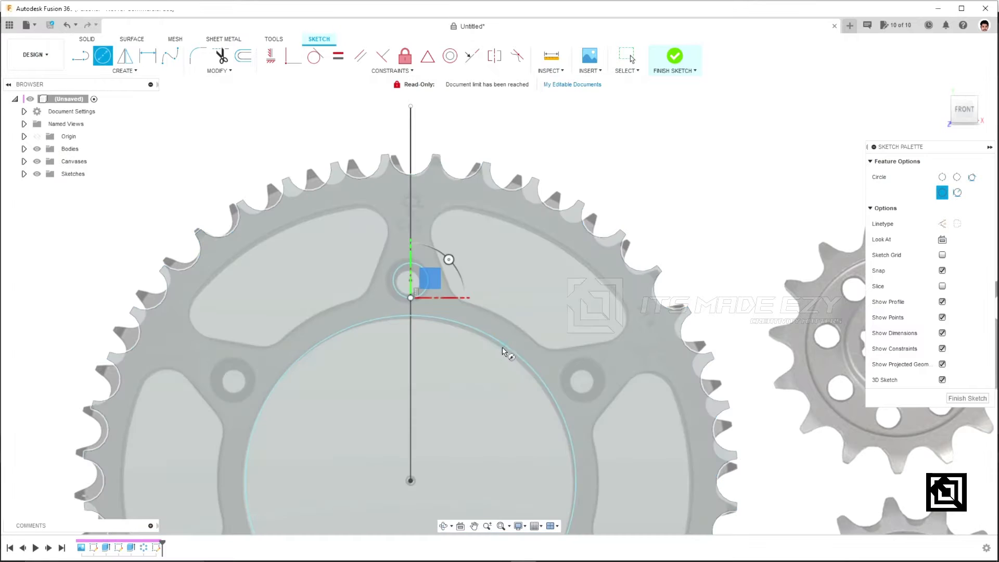
pyautogui.press('Escape')
# Create a full circular sketch pattern of the bolt-hole circle around the sprocket's centre point with a quantity of 6
pyautogui.scroll(-6, 582, 384)
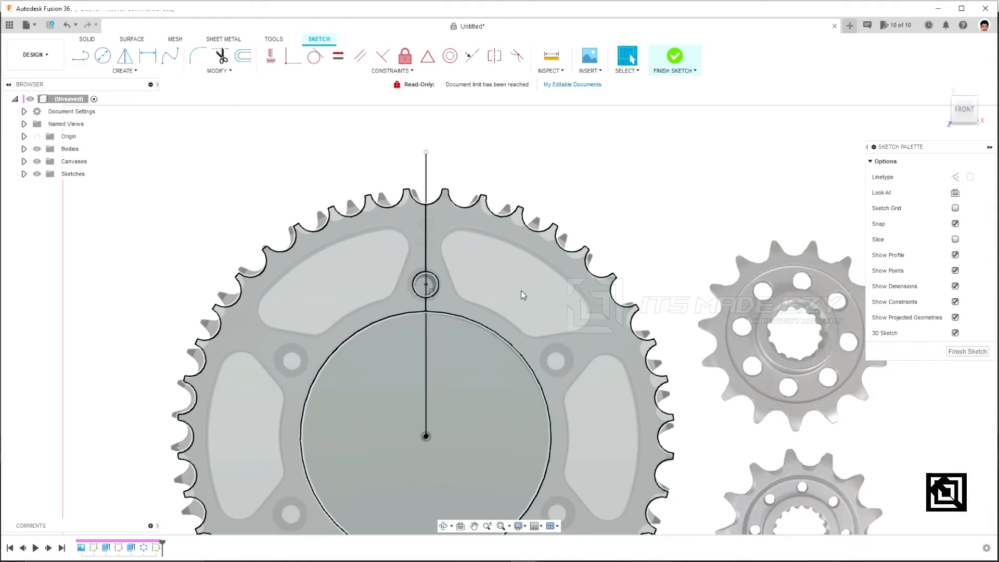
pyautogui.moveTo(520, 312)
pyautogui.keyDown('shift'); pyautogui.mouseDown(button='middle')
pyautogui.moveTo(535, 314)
pyautogui.moveTo(448, 307)
pyautogui.moveTo(504, 338)
pyautogui.mouseUp(button='middle'); pyautogui.keyUp('shift')
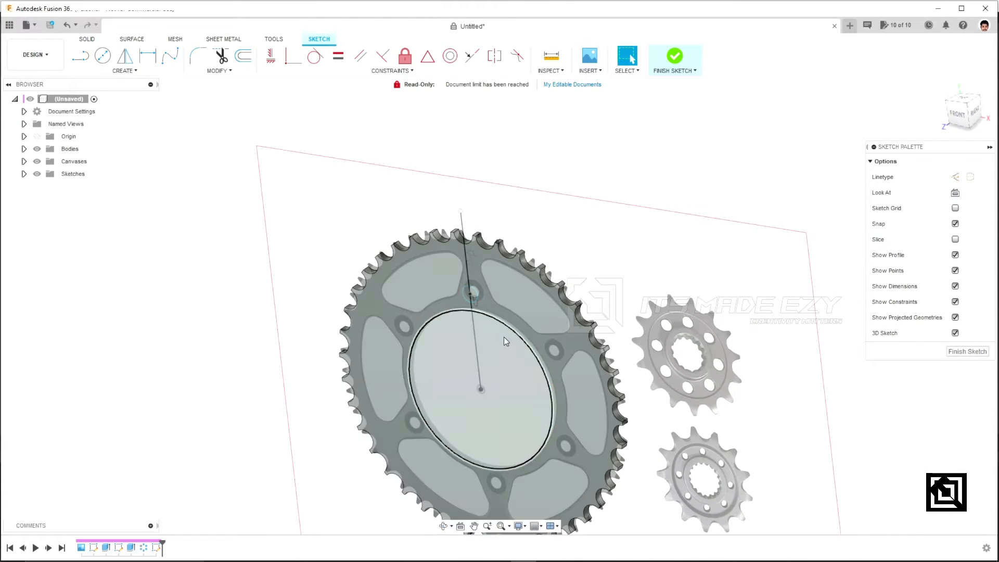
pyautogui.scroll(2, 485, 294)
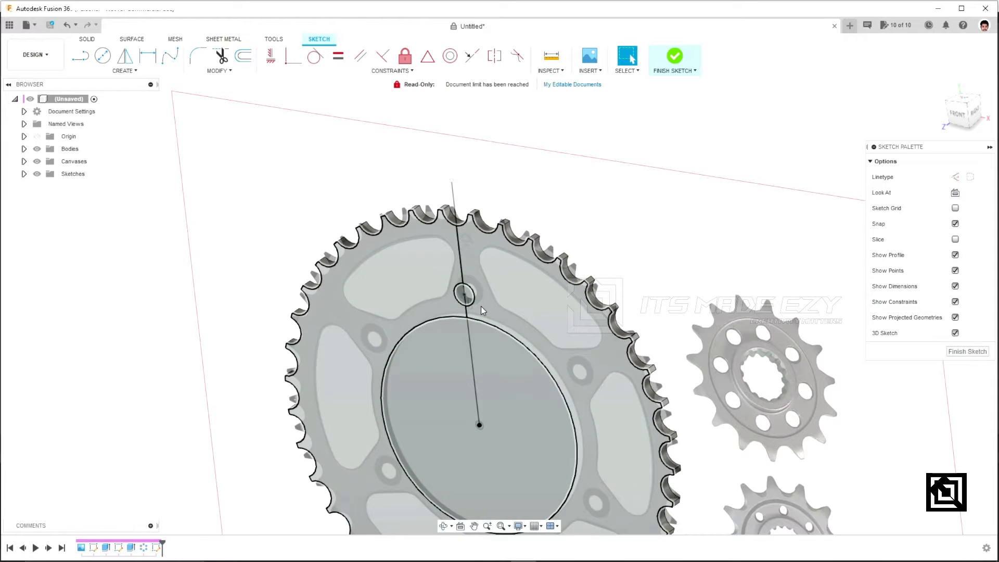
pyautogui.scroll(4, 480, 304)
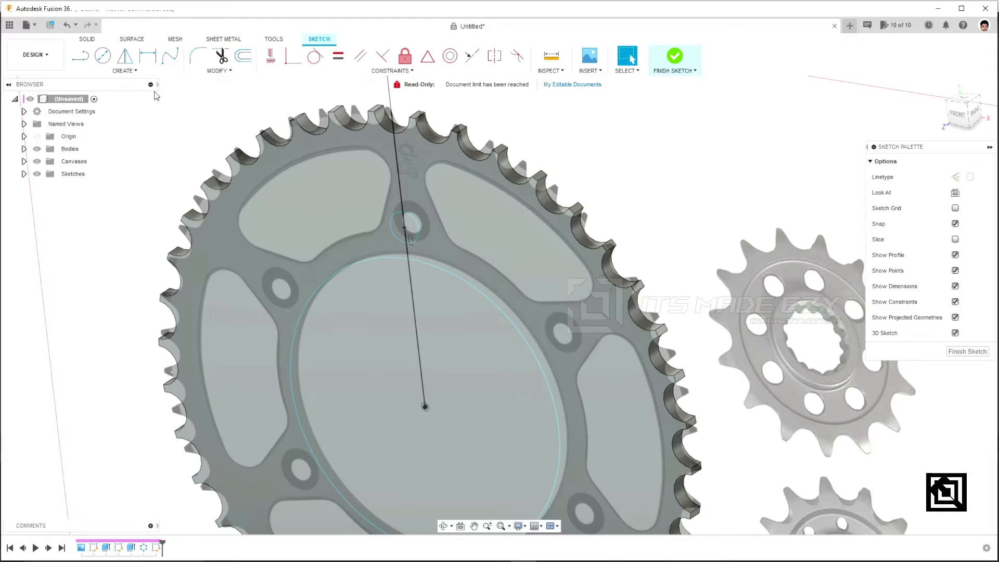
pyautogui.click(142, 74)
pyautogui.click(116, 235)
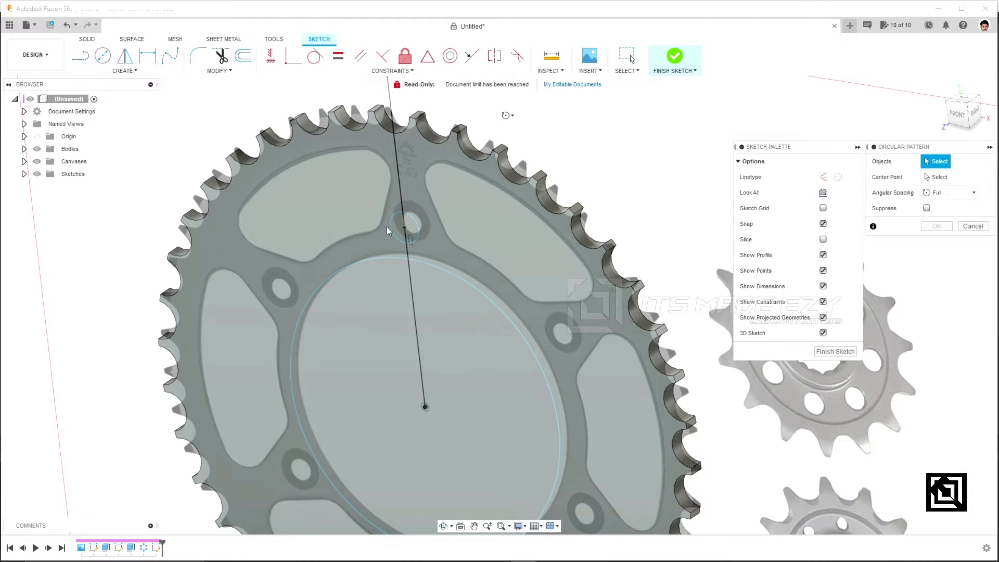
pyautogui.click(417, 222)
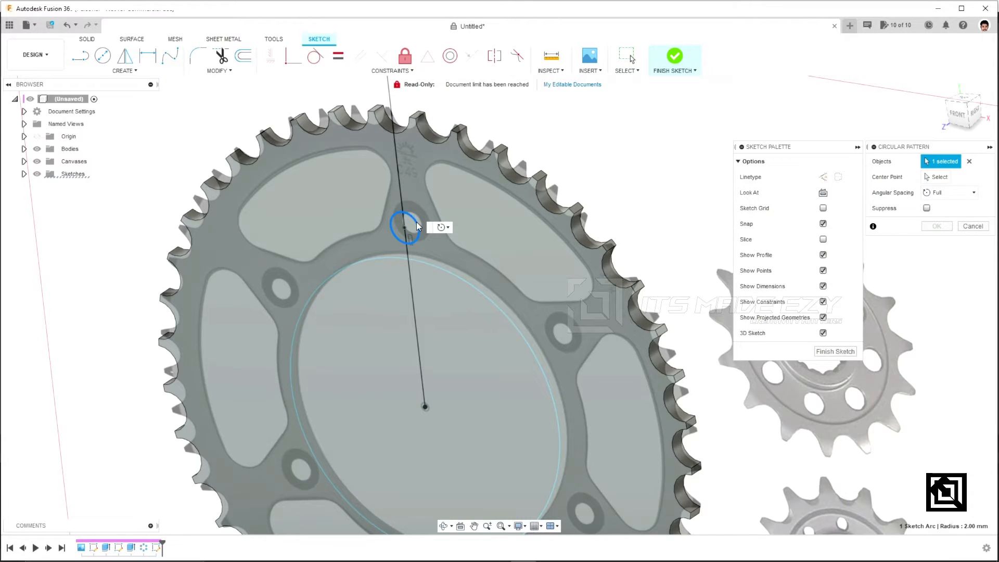
pyautogui.click(952, 177)
pyautogui.click(425, 407)
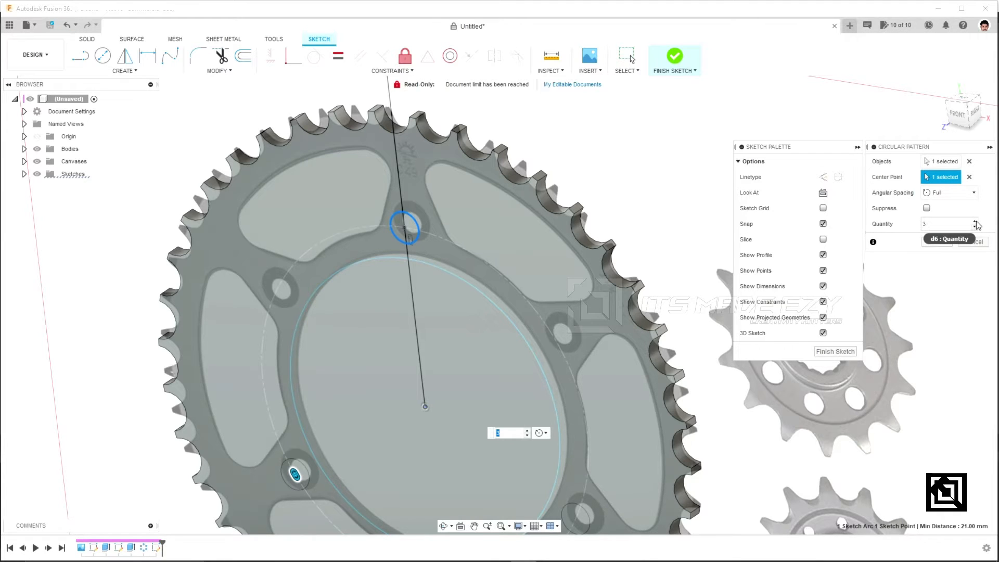
pyautogui.write('6')
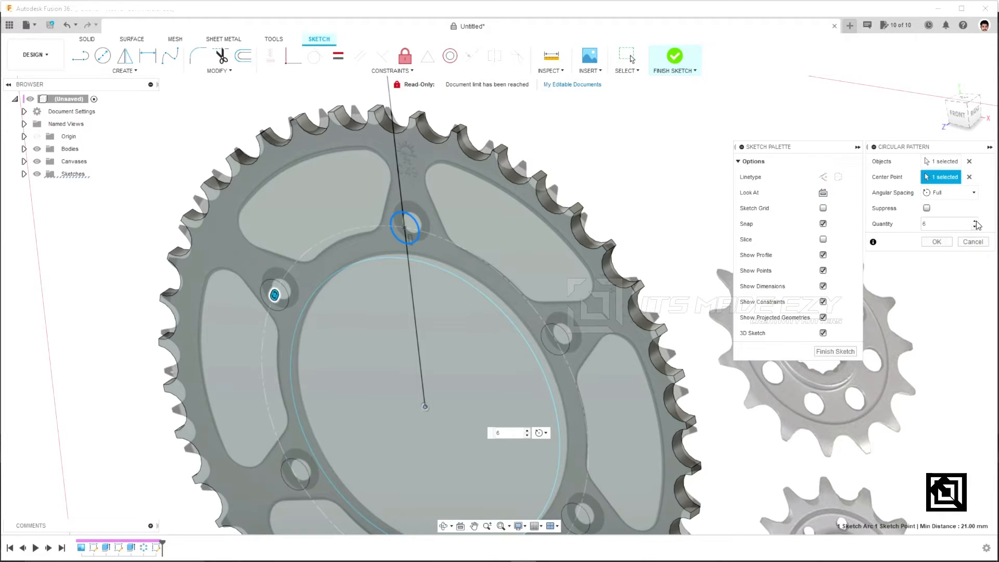
pyautogui.click(936, 241)
pyautogui.moveTo(531, 327); pyautogui.dragTo(508, 319)
pyautogui.click(672, 215)
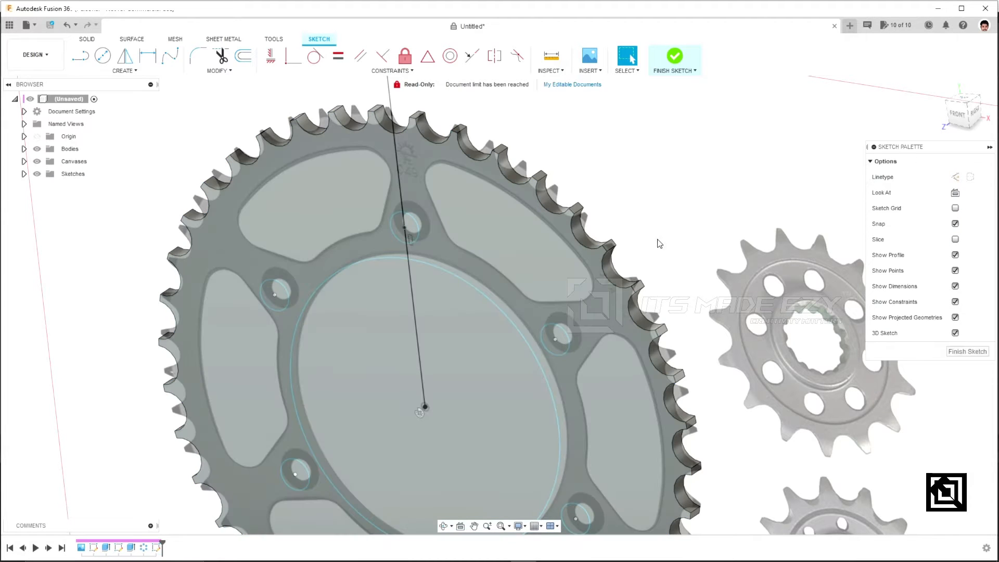
# Draw a three-point arc slot about 2.7 mm wide along the inner edge of the canvas window just right of the uppermost bolt hole
pyautogui.click(958, 113)
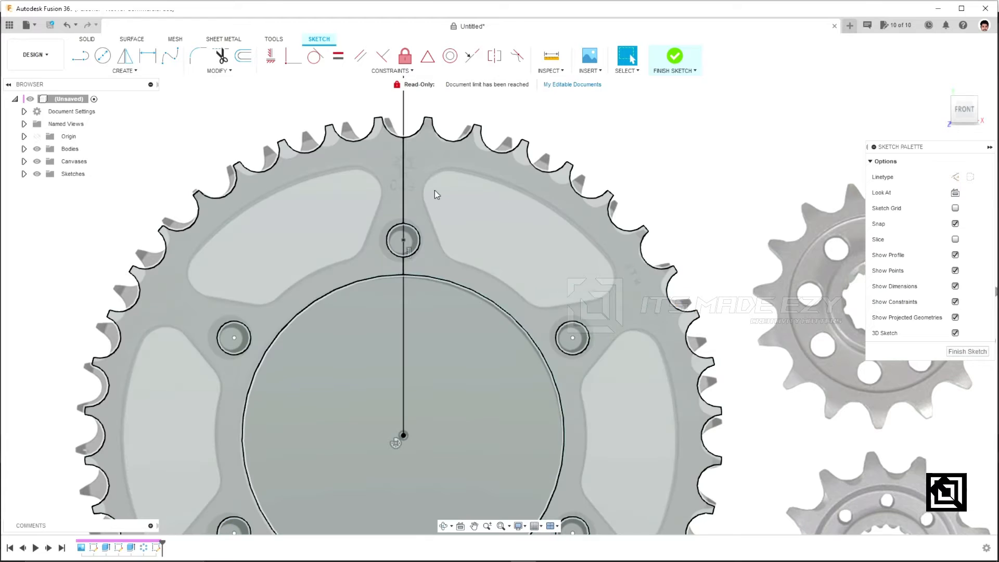
pyautogui.click(103, 55)
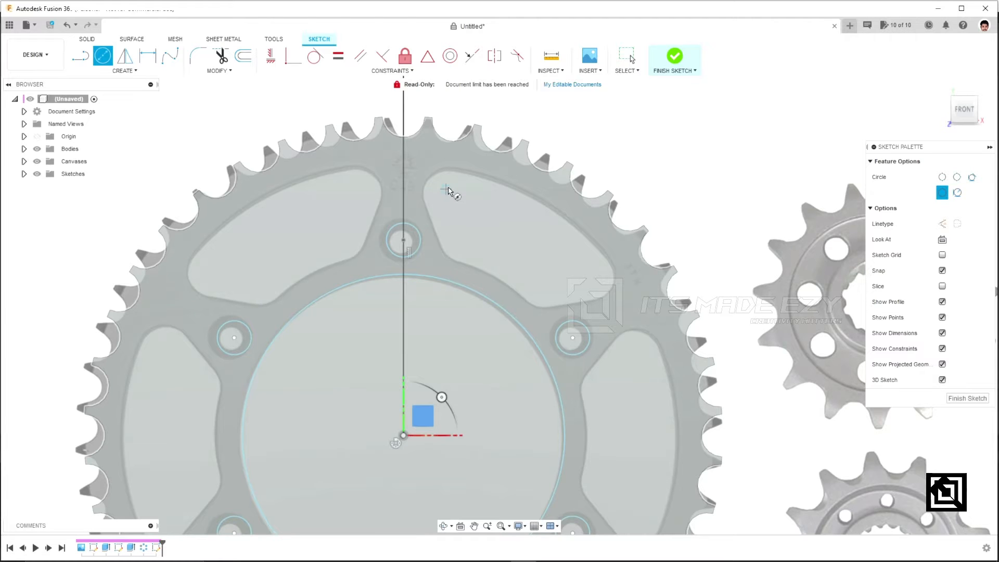
pyautogui.press('Escape')
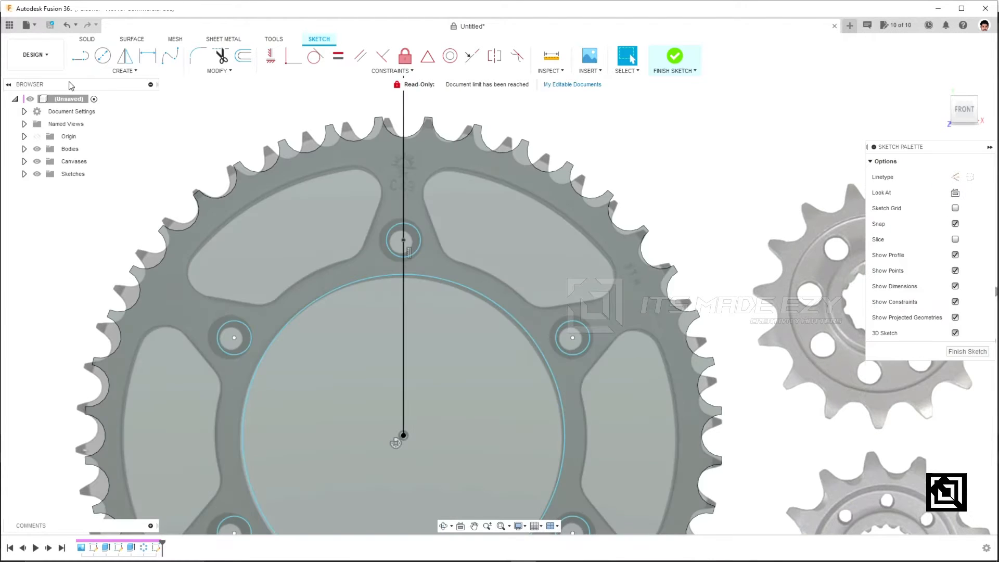
pyautogui.click(91, 70)
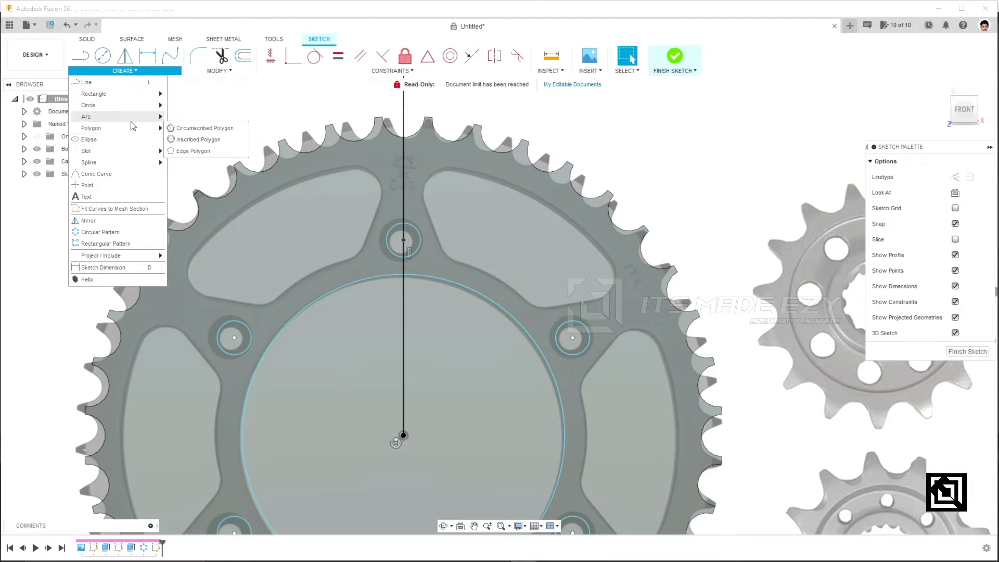
pyautogui.moveTo(121, 151)
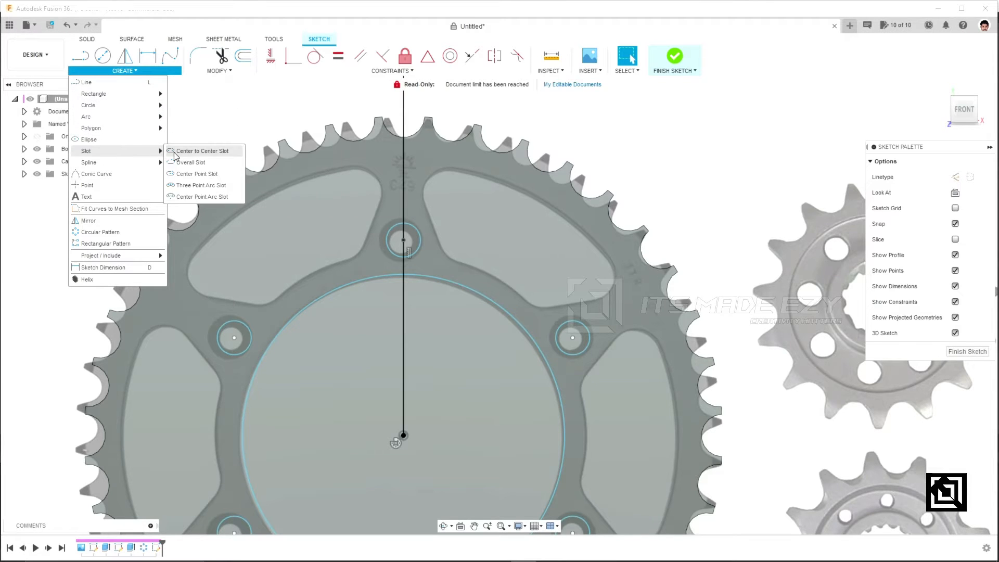
pyautogui.click(214, 196)
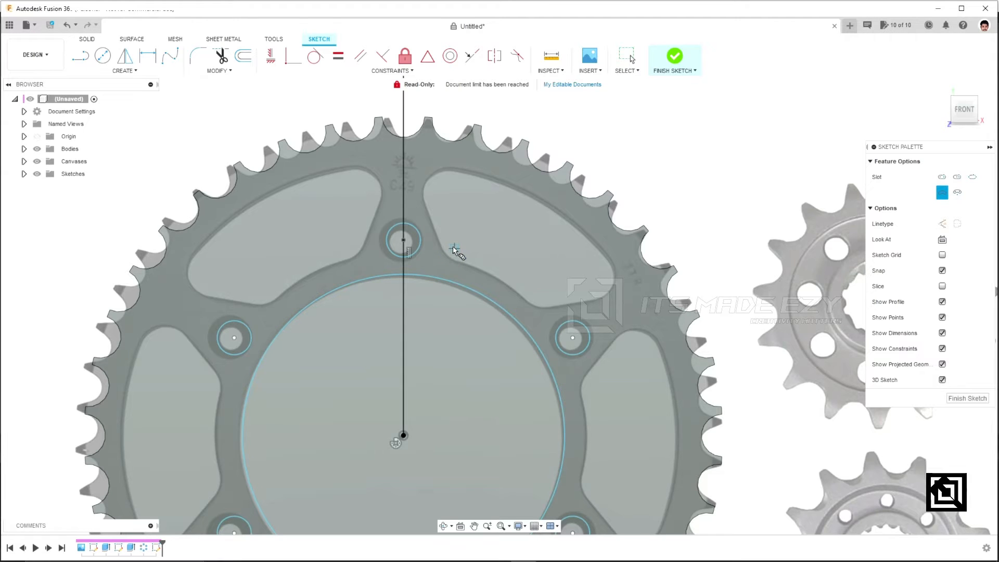
pyautogui.click(454, 249)
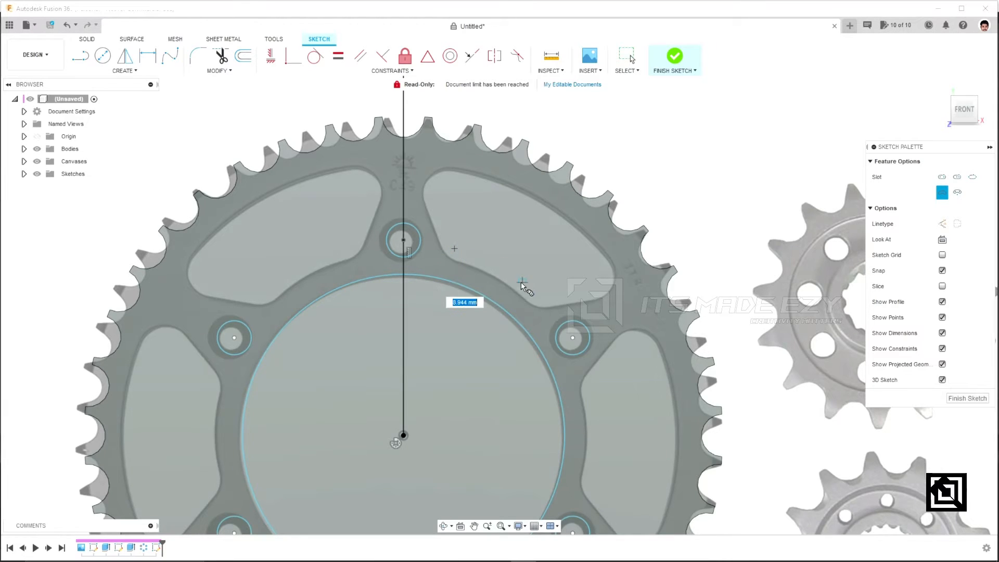
pyautogui.click(540, 299)
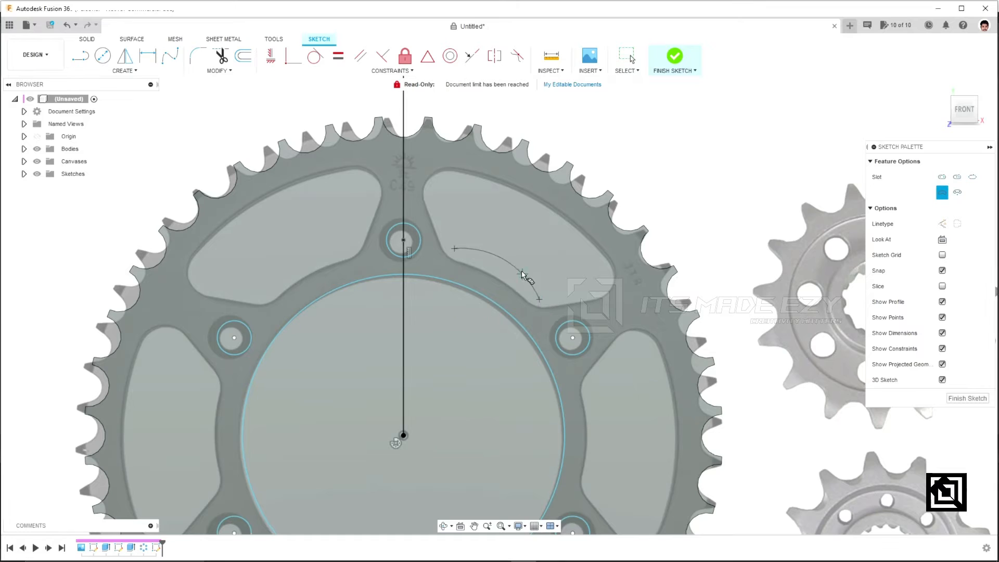
pyautogui.click(498, 261)
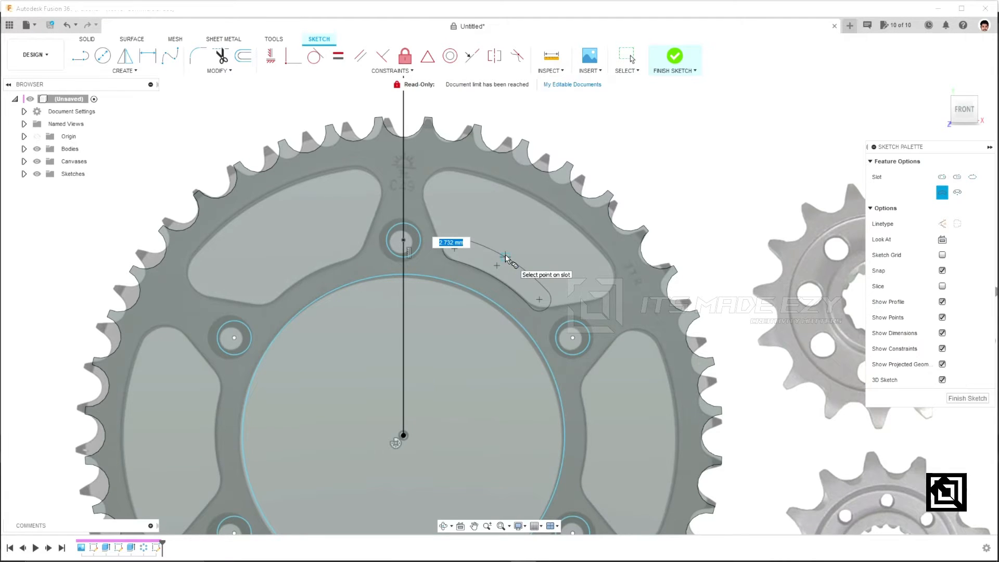
pyautogui.click(505, 256)
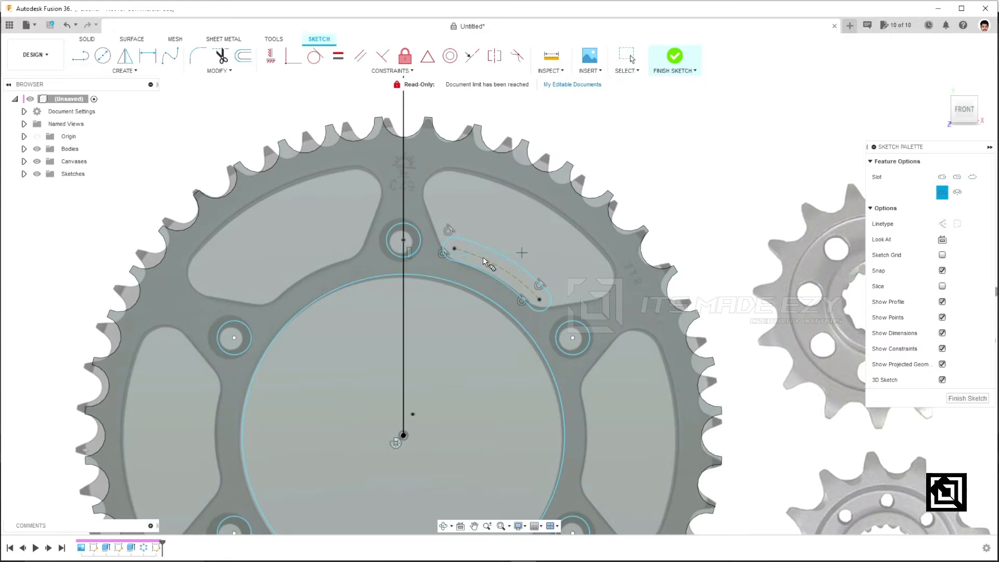
pyautogui.press('Escape')
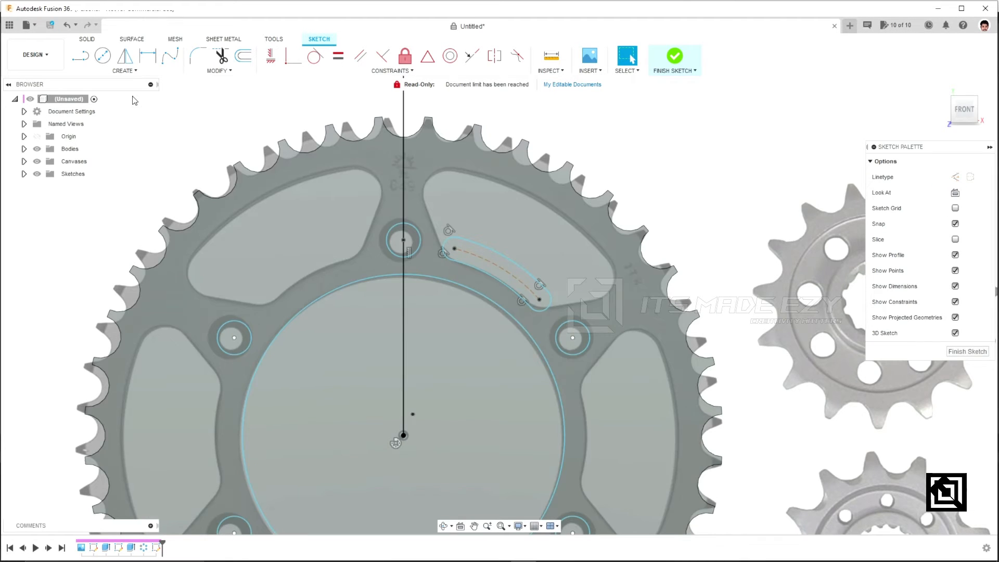
# Draw a second three-point arc slot along the outer edge of the same window, its ends fitting the window's outer rounded corners
pyautogui.rightClick(146, 113)
pyautogui.click(157, 116)
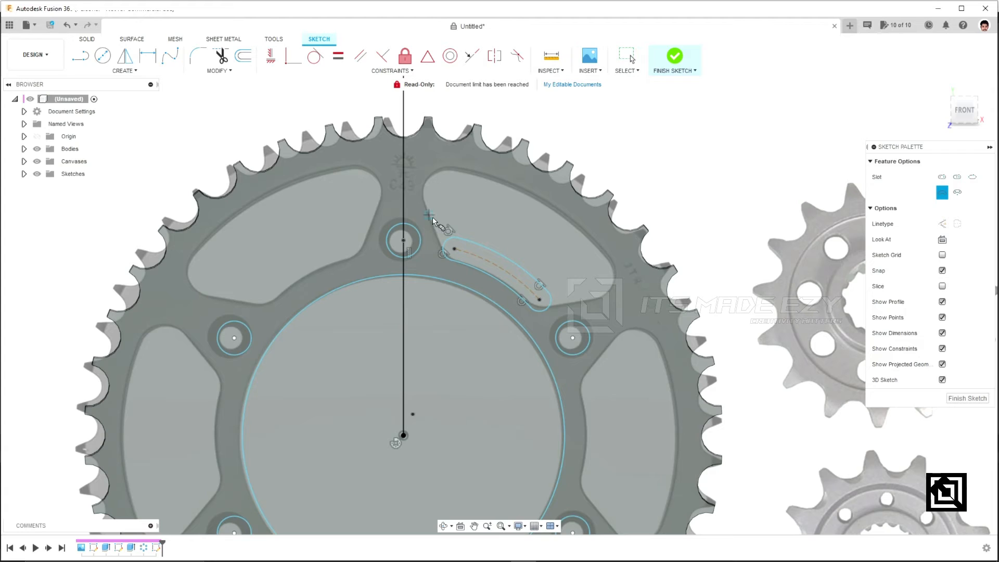
pyautogui.click(445, 190)
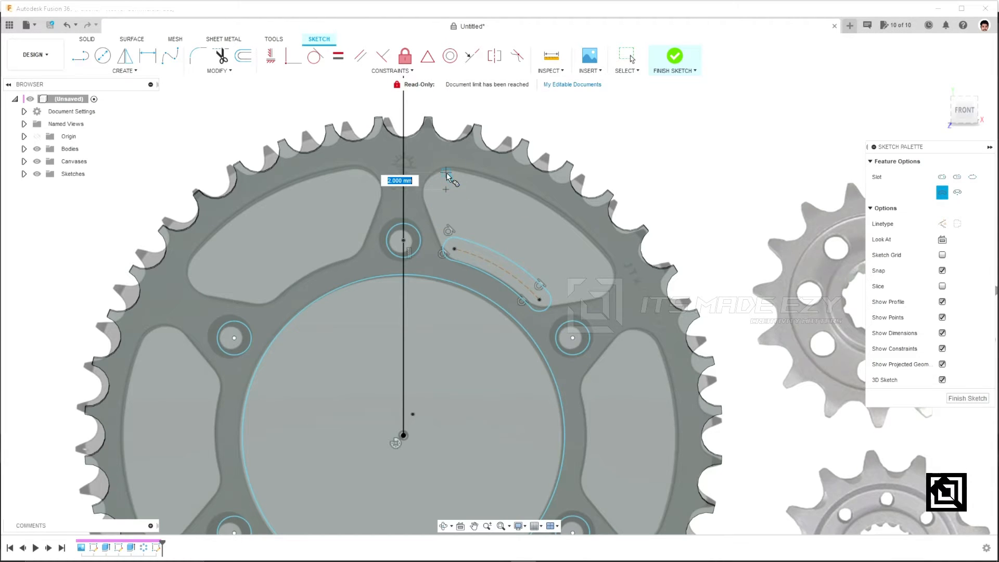
pyautogui.click(591, 275)
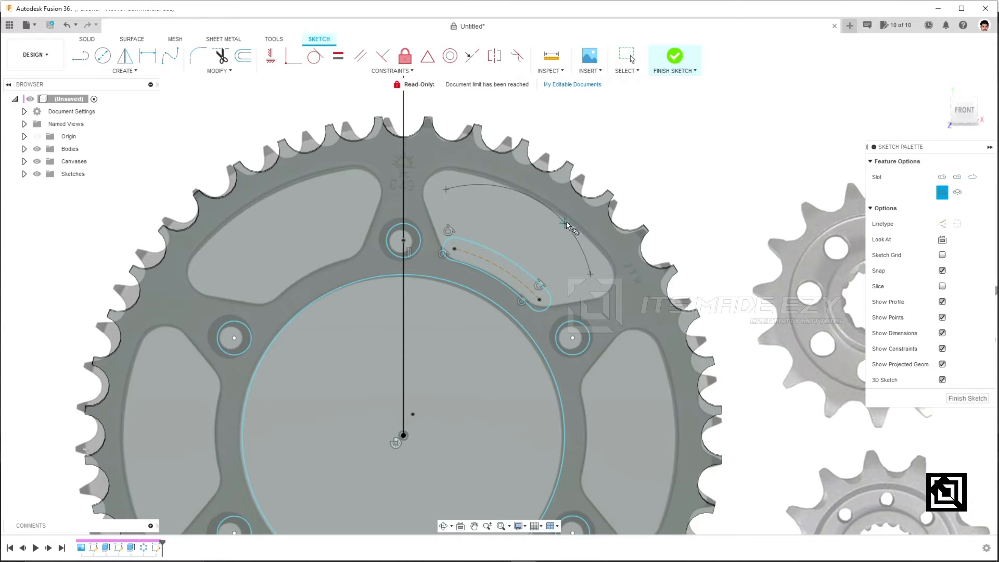
pyautogui.click(527, 211)
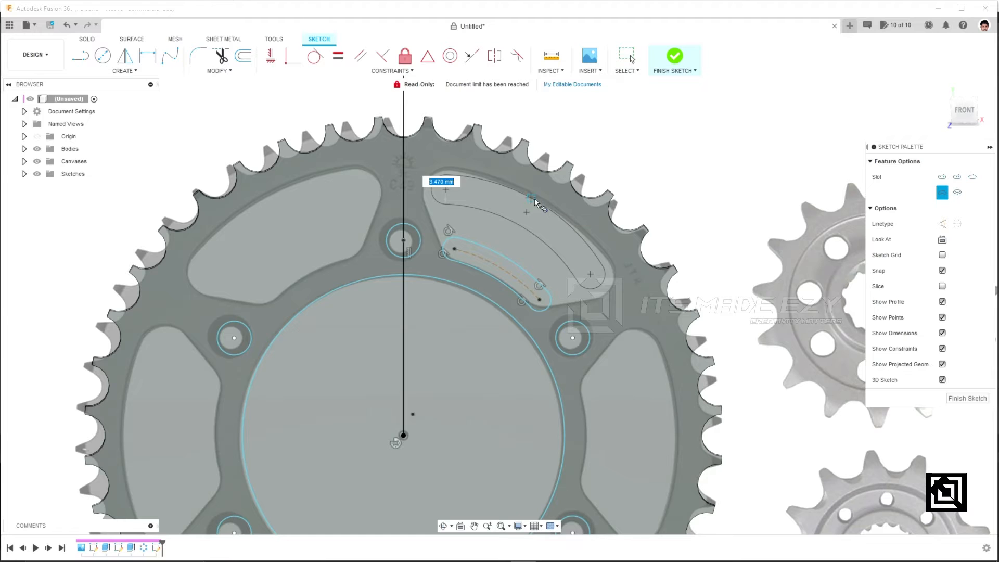
pyautogui.click(537, 199)
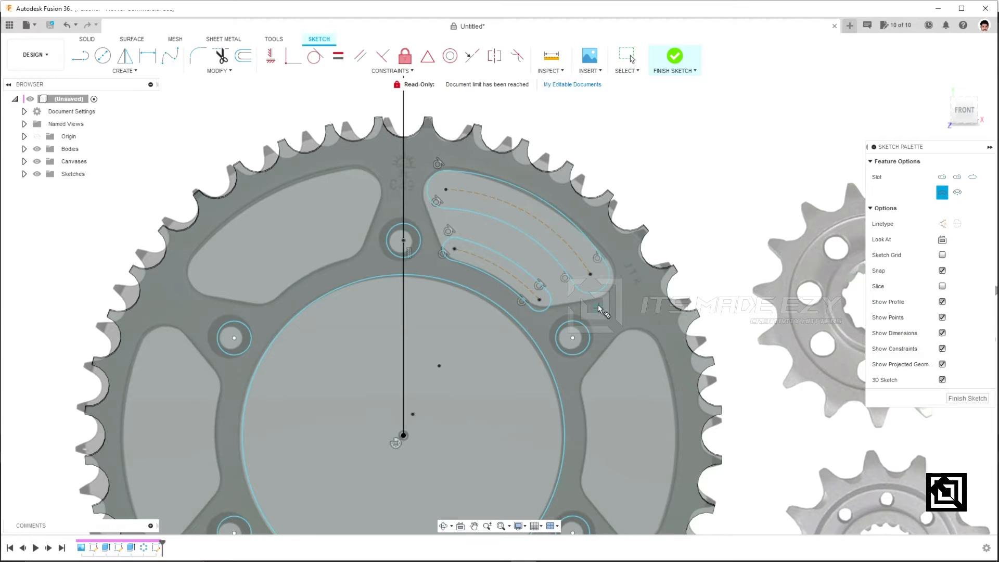
pyautogui.press('Escape')
# Draw two straight lines joining the inner slot's ends to the outer slot's ends along both sides of the window
pyautogui.scroll(3, 575, 285)
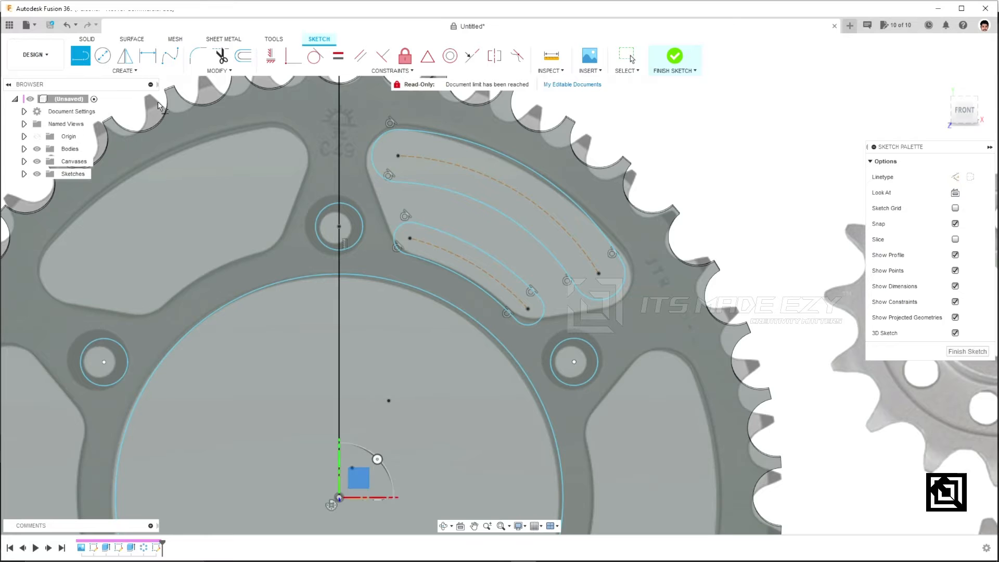
pyautogui.click(80, 55)
pyautogui.click(394, 243)
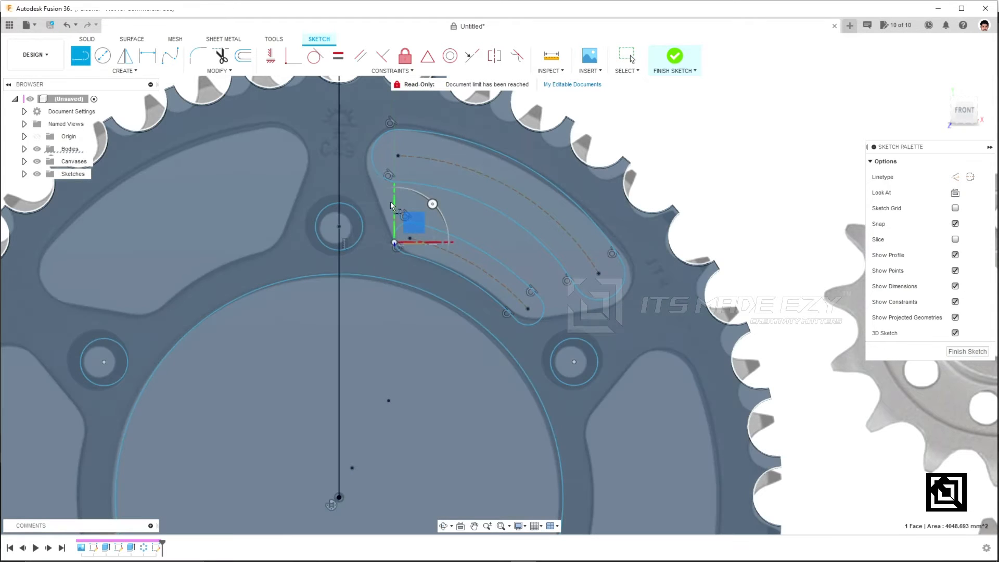
pyautogui.click(369, 160)
pyautogui.press('Escape')
pyautogui.click(81, 55)
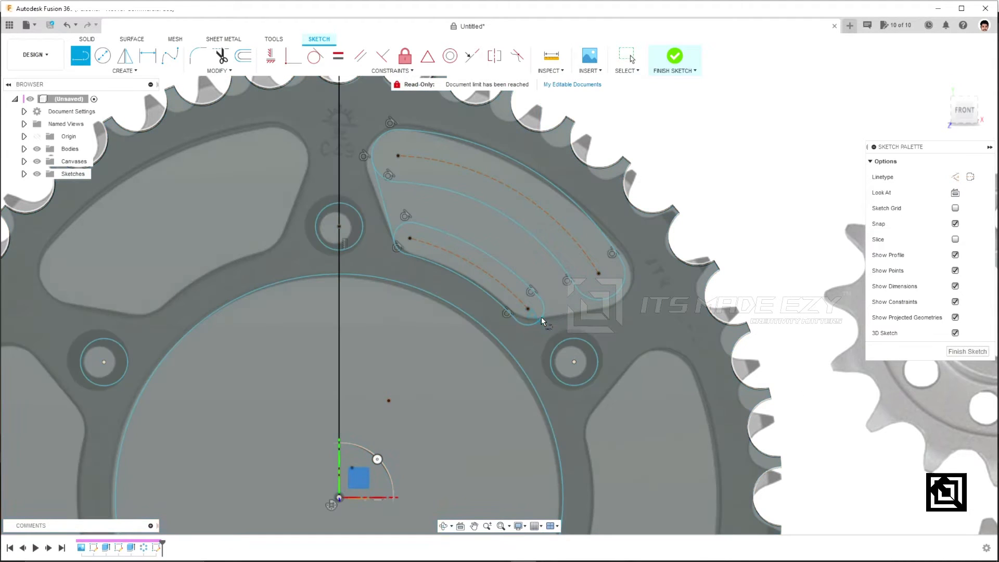
pyautogui.click(532, 325)
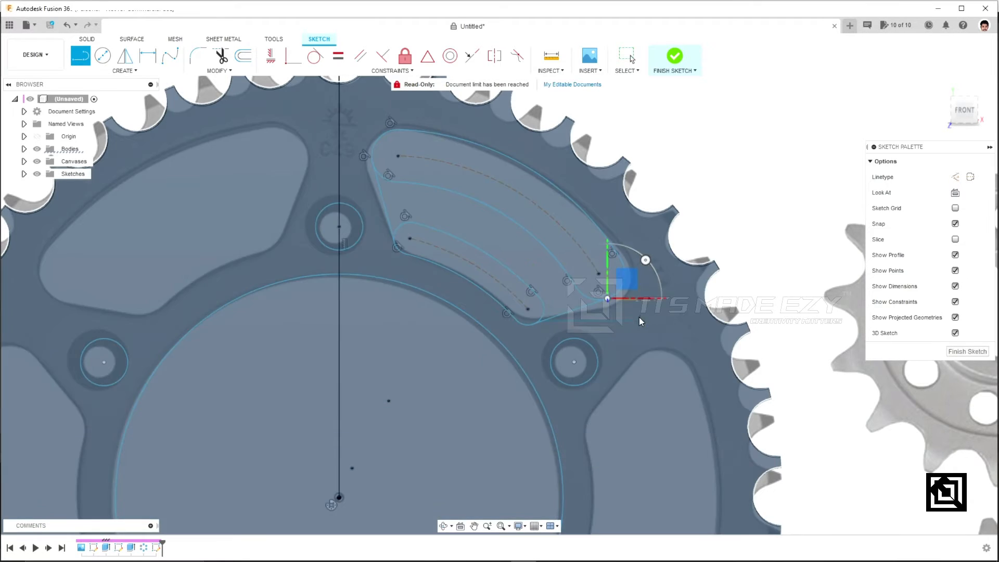
pyautogui.press('Escape')
# Make the window's lower-right side line tangent to the end arc of the inner slot
pyautogui.scroll(1, 531, 327)
pyautogui.scroll(1, 533, 327)
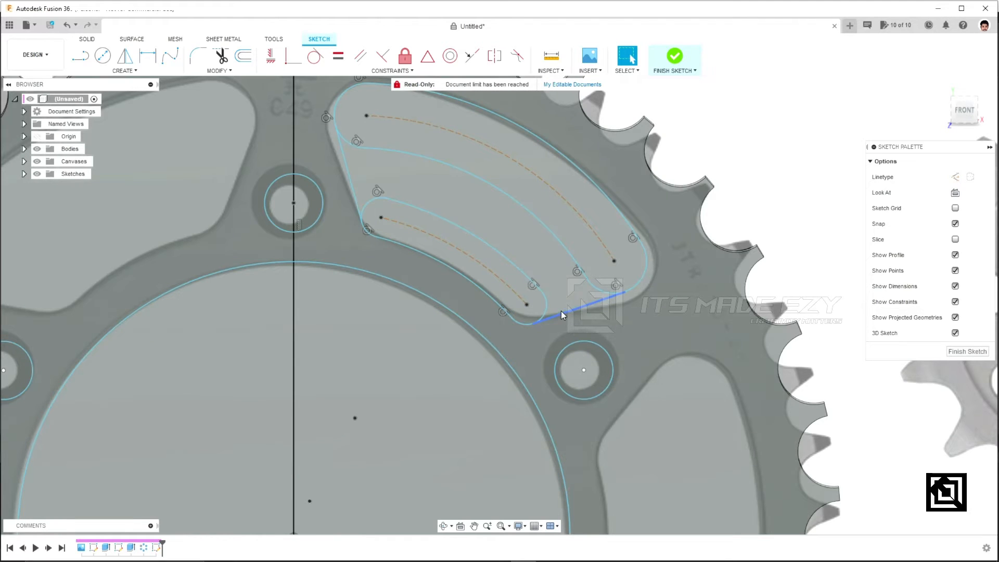
pyautogui.click(558, 315)
pyautogui.keyDown('shift'); pyautogui.click(541, 319); pyautogui.keyUp('shift')
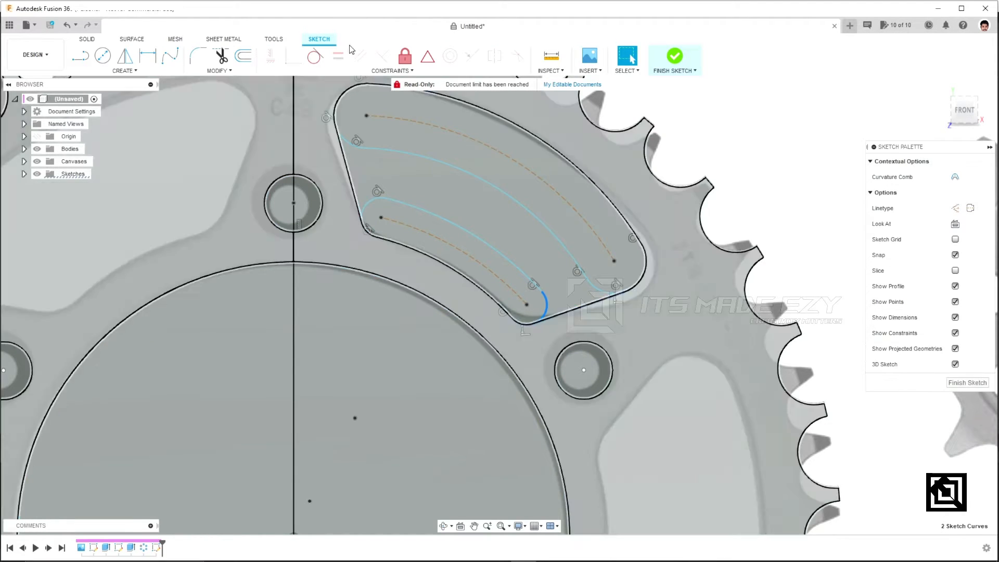
pyautogui.click(321, 58)
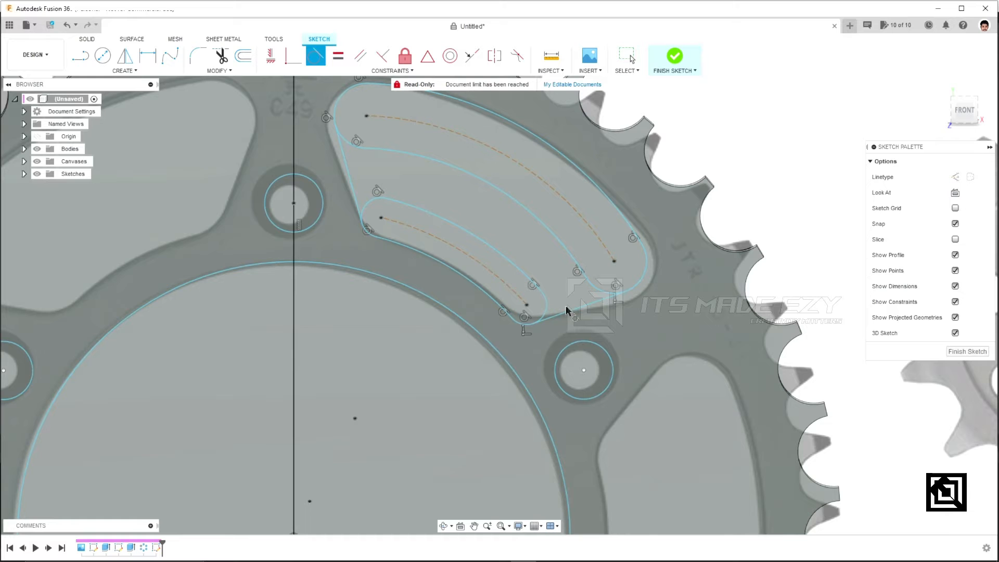
# Trim the slot curves inside the window so that only its closed outer outline remains
pyautogui.scroll(-2, 606, 340)
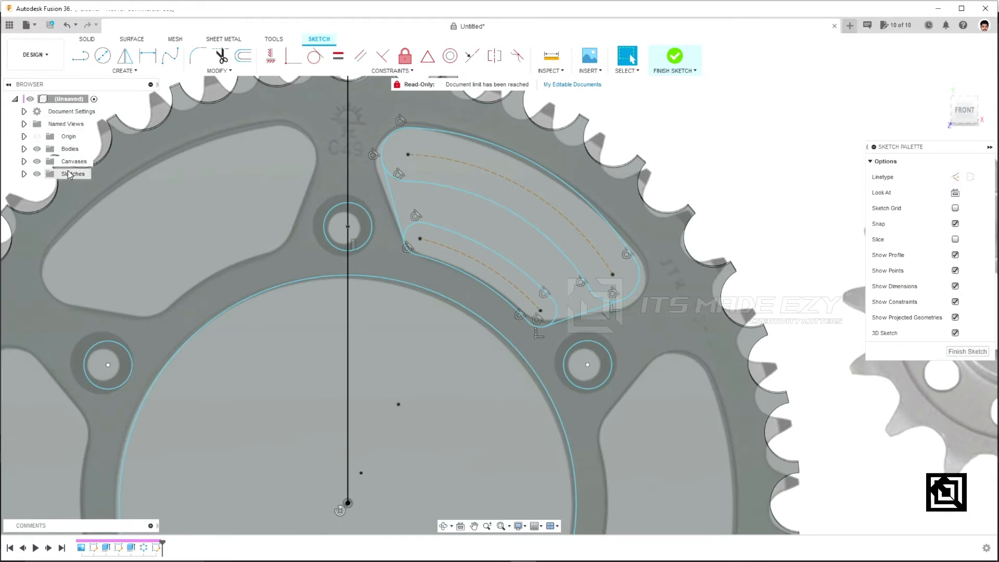
pyautogui.click(228, 63)
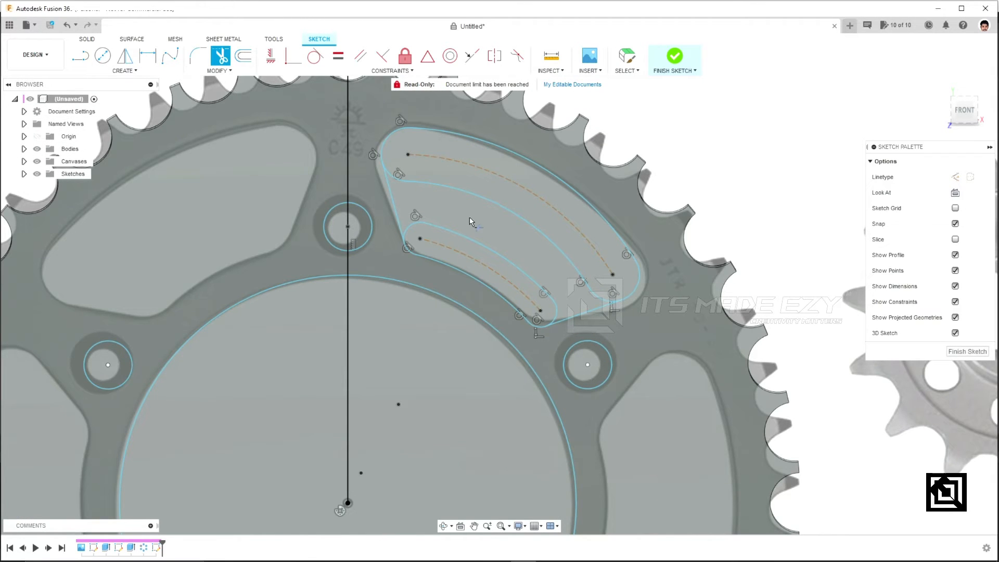
pyautogui.click(411, 179)
pyautogui.click(455, 186)
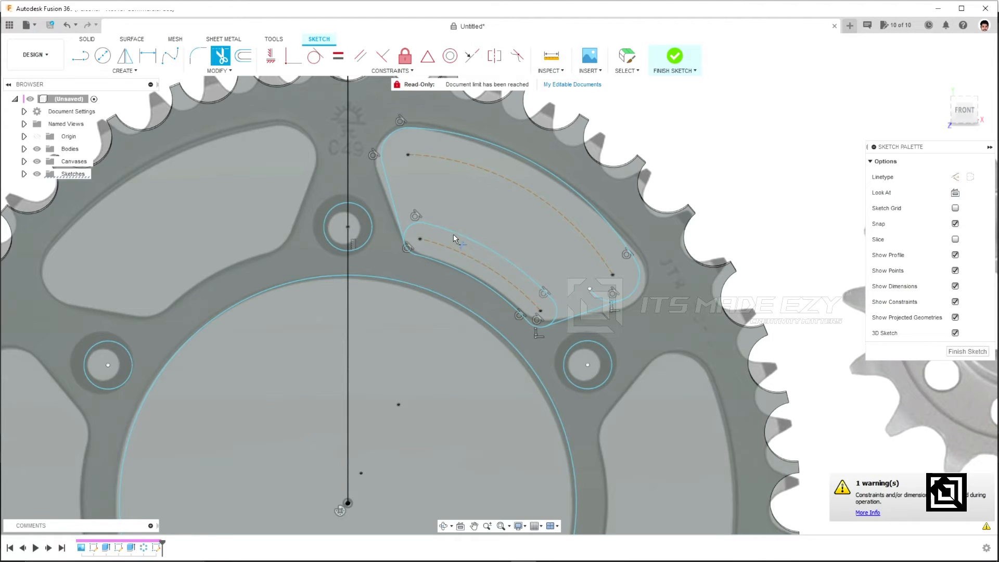
pyautogui.click(452, 236)
pyautogui.click(410, 225)
pyautogui.click(468, 270)
pyautogui.click(555, 311)
pyautogui.click(593, 294)
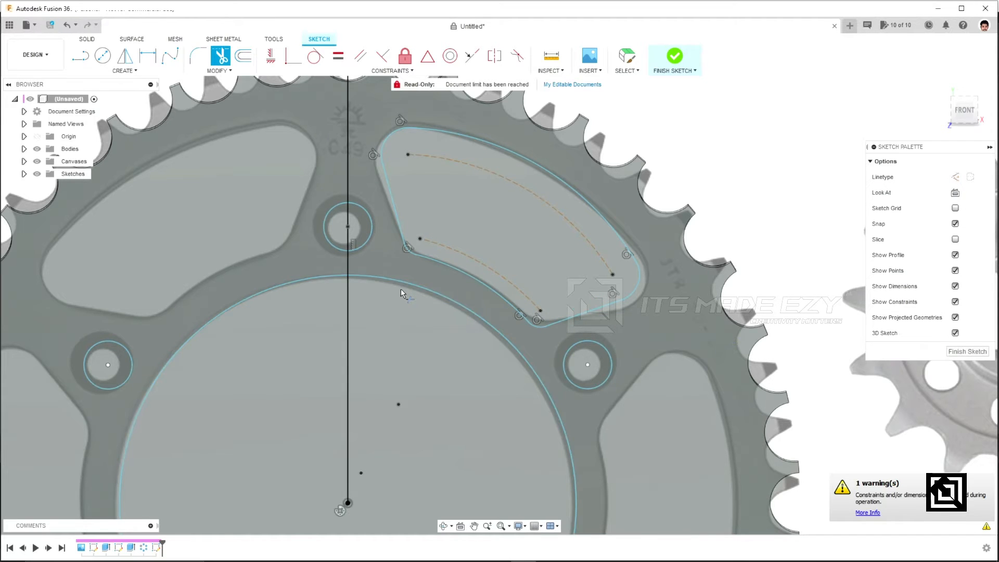
pyautogui.press('Escape')
# Start a circular sketch pattern with all eight curves of the closed window outline as its objects
pyautogui.scroll(-4, 404, 323)
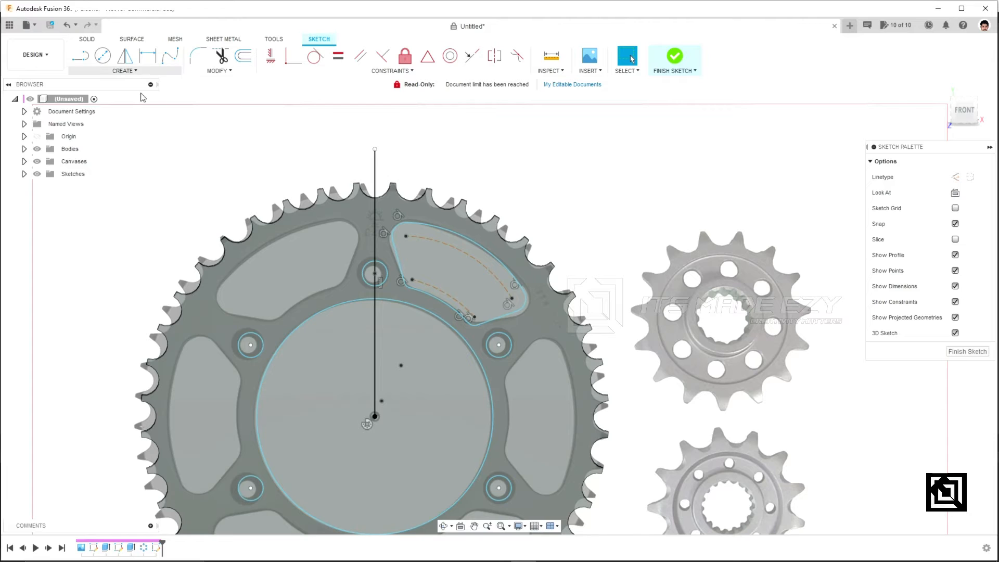
pyautogui.click(125, 70)
pyautogui.click(110, 232)
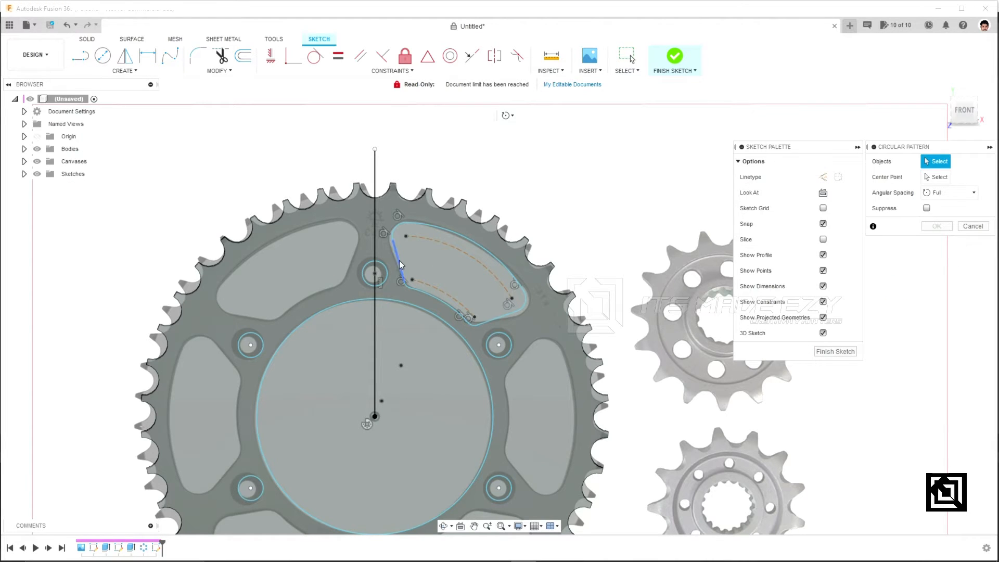
pyautogui.click(429, 224)
pyautogui.click(393, 226)
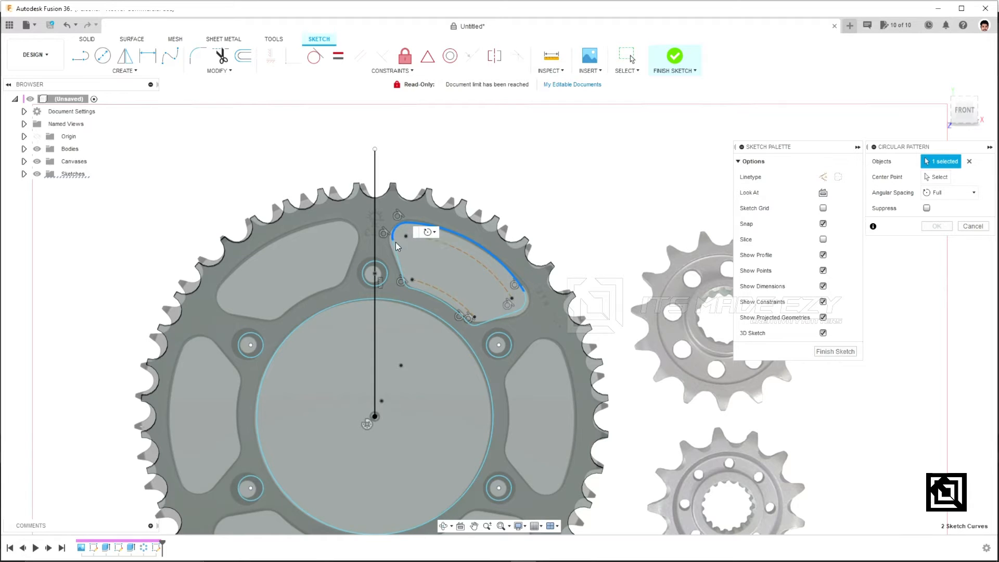
pyautogui.click(396, 247)
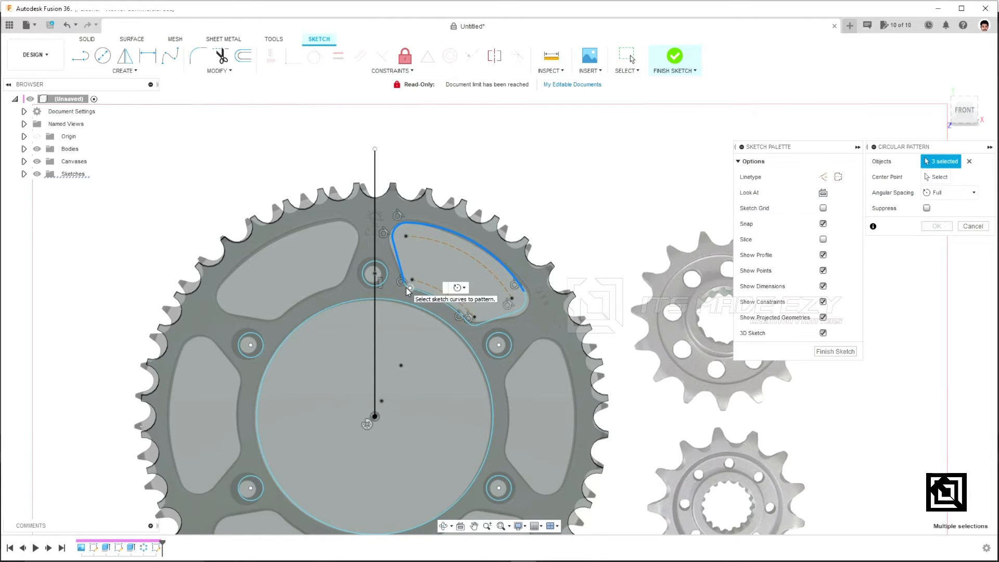
pyautogui.scroll(-1, 406, 287)
pyautogui.scroll(3, 410, 288)
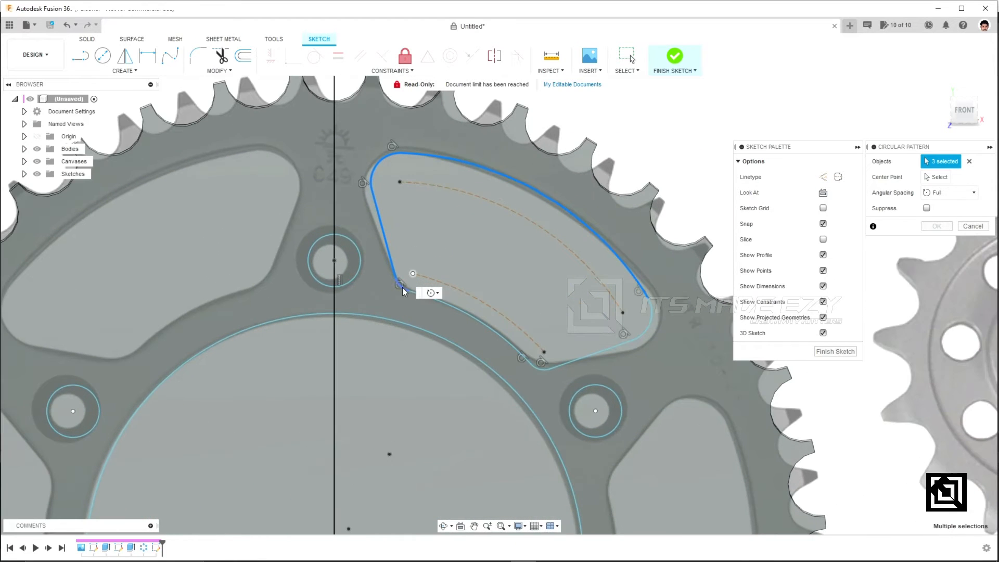
pyautogui.click(409, 291)
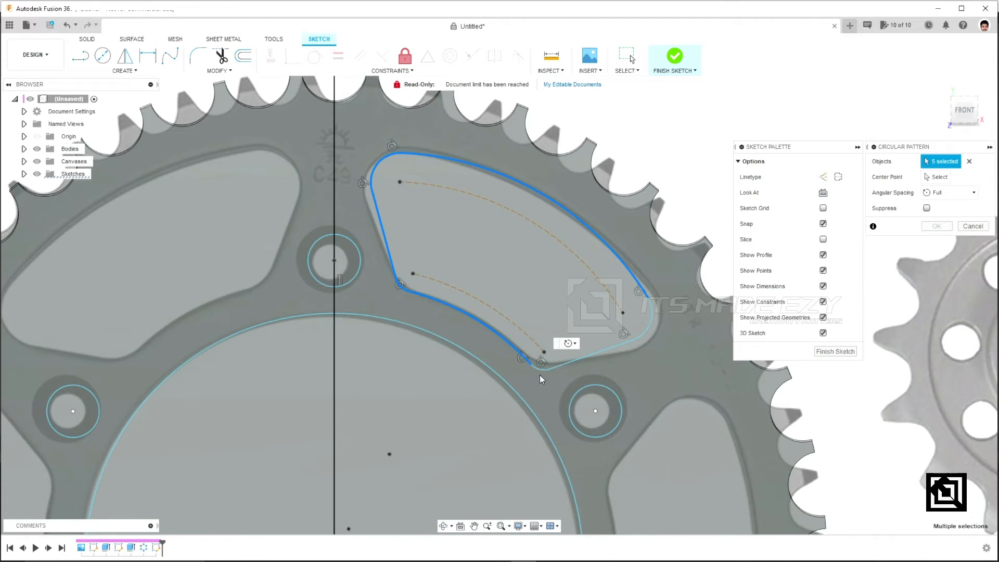
pyautogui.click(582, 358)
pyautogui.click(646, 341)
pyautogui.click(646, 341)
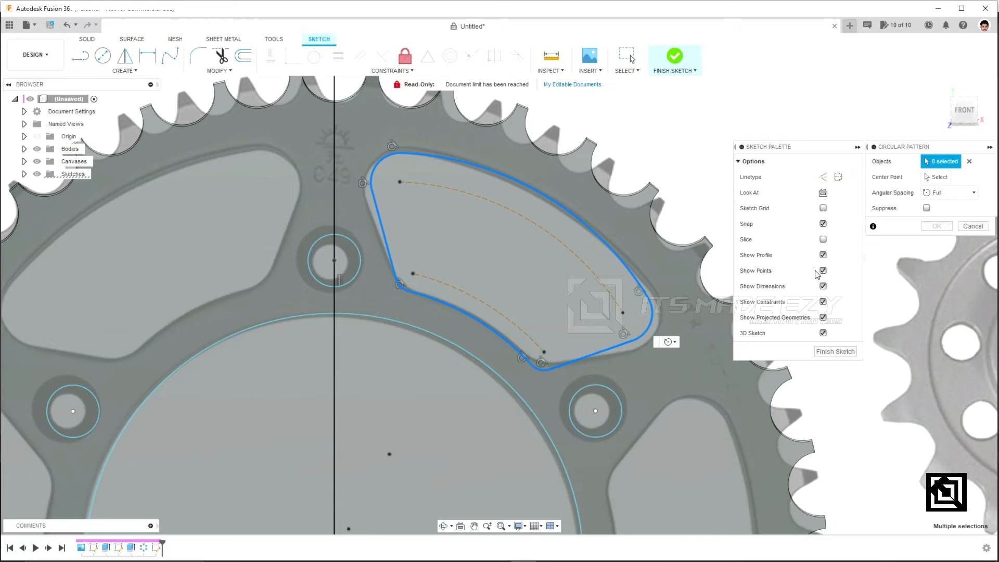
# Pattern the window outline around the sprocket's centre point over the full circle with a quantity of 6
pyautogui.click(937, 177)
pyautogui.scroll(-2, 480, 313)
pyautogui.scroll(-1, 479, 312)
pyautogui.moveTo(479, 312); pyautogui.dragTo(492, 185, button='middle')
pyautogui.click(400, 339)
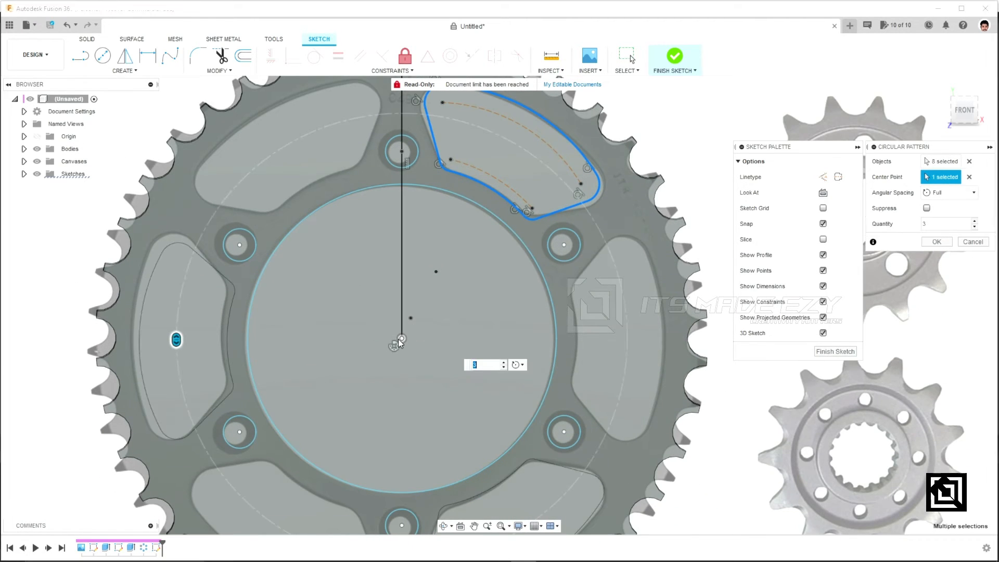
pyautogui.click(973, 220)
pyautogui.click(973, 221)
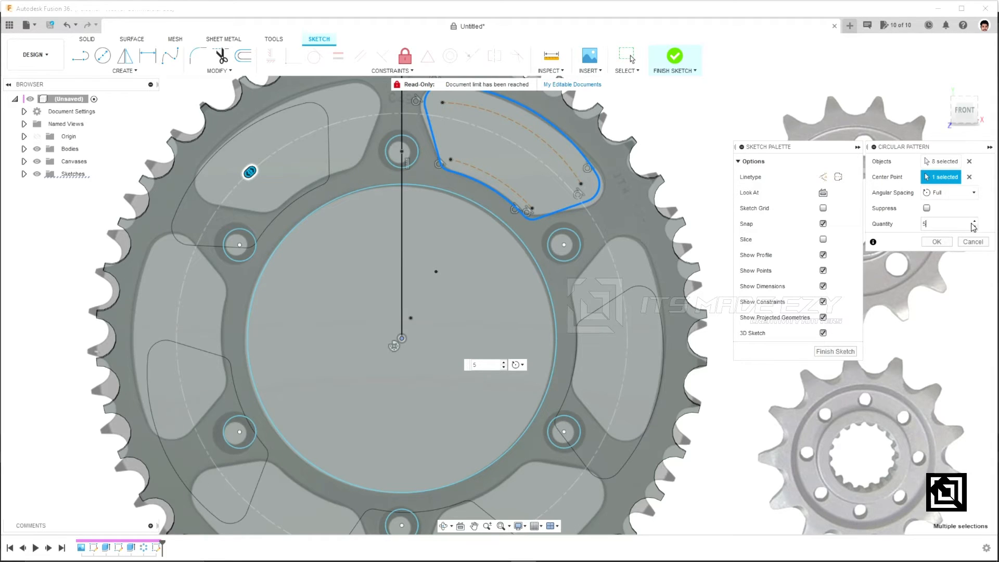
pyautogui.click(973, 221)
pyautogui.moveTo(473, 383); pyautogui.dragTo(493, 284, button='middle')
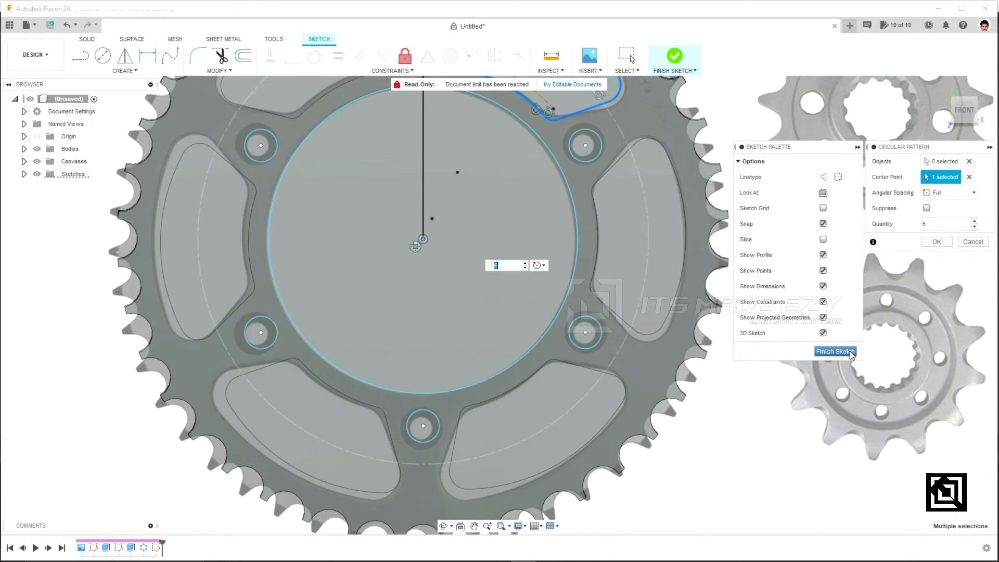
pyautogui.click(936, 242)
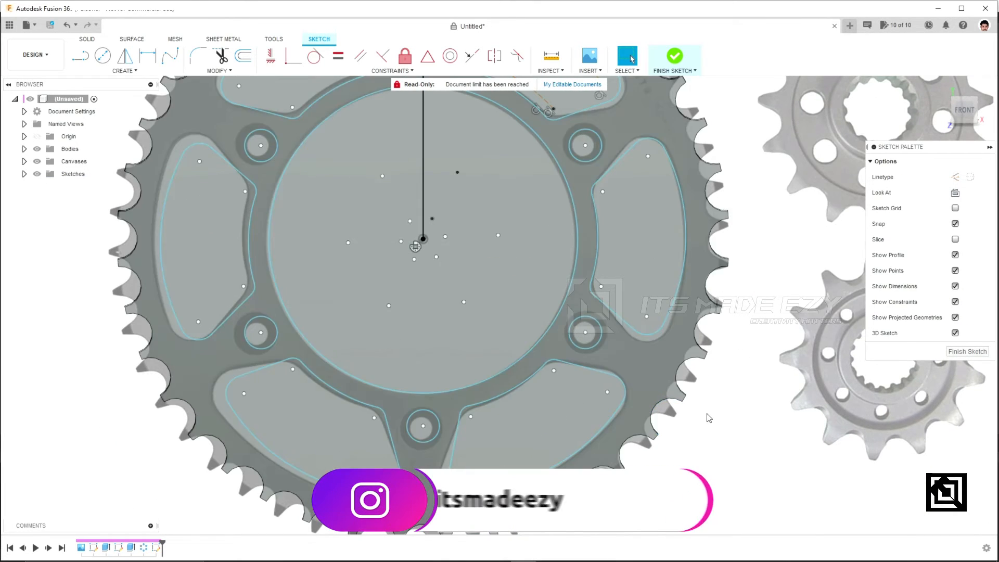
# Finish the window sketch and hide the reference canvases
pyautogui.scroll(-3, 709, 418)
pyautogui.keyDown('shift'); pyautogui.moveTo(752, 385); pyautogui.dragTo(727, 400, button='middle'); pyautogui.keyUp('shift')
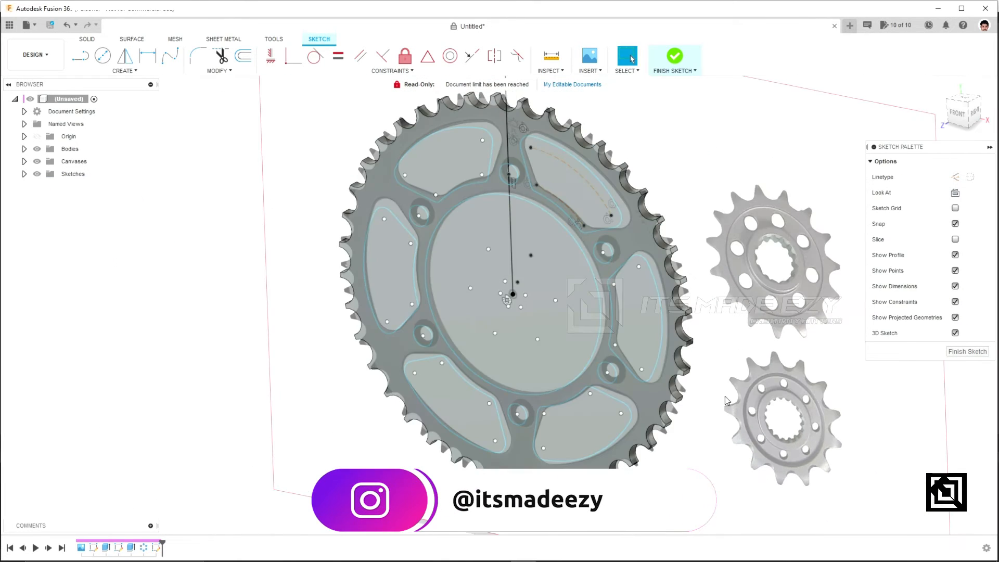
pyautogui.click(968, 351)
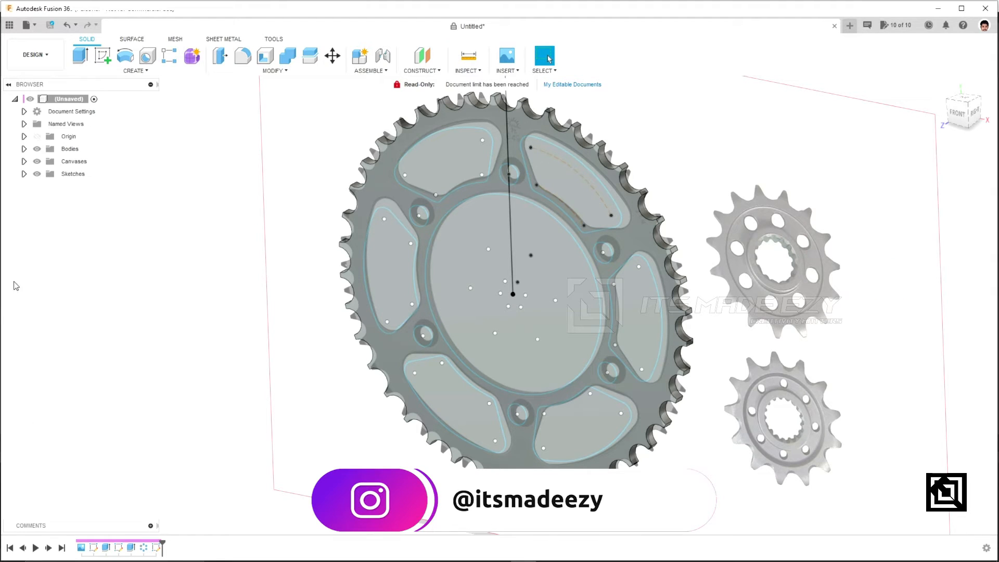
pyautogui.click(36, 161)
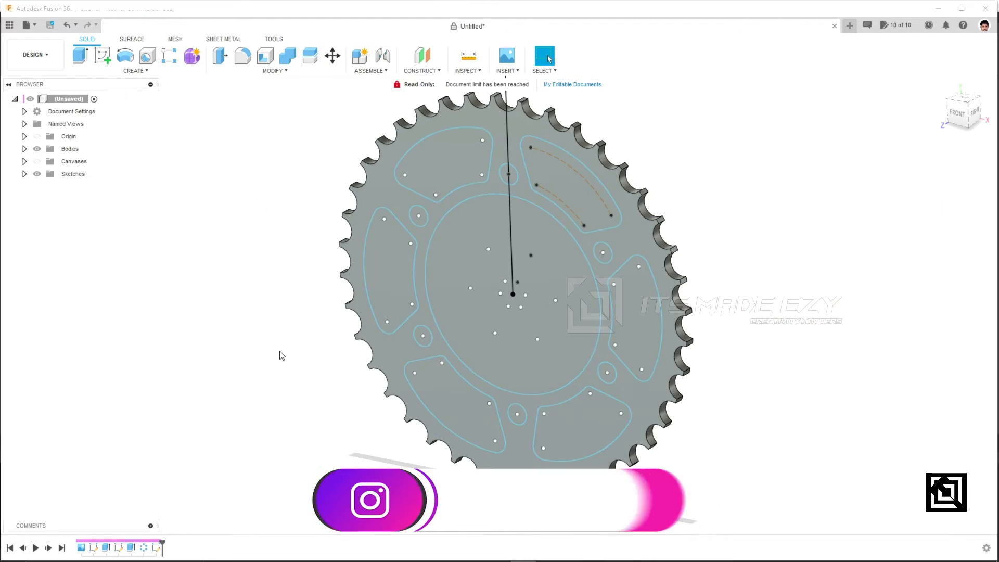
pyautogui.moveTo(776, 308); pyautogui.dragTo(705, 326, button='middle')
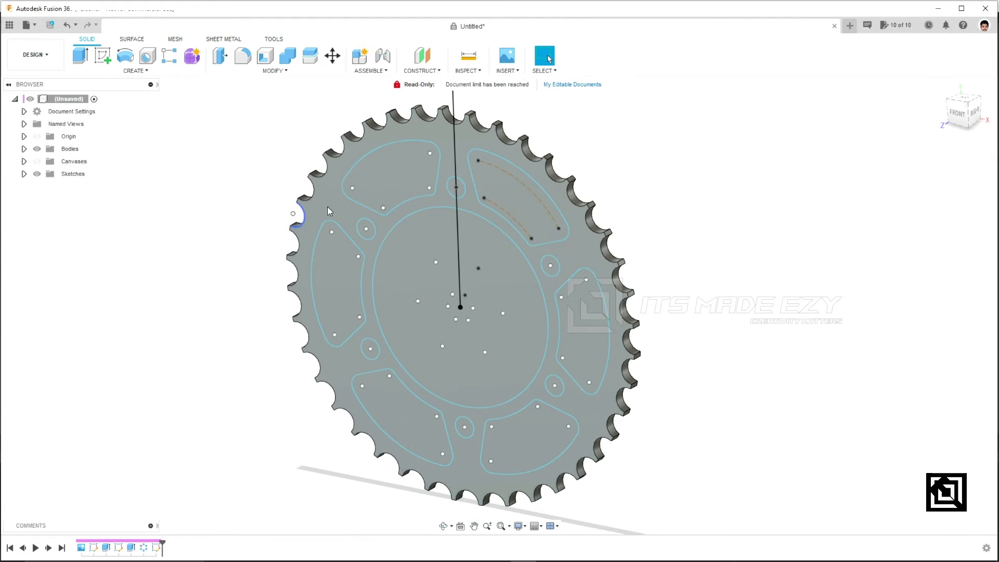
# Extrude the central opening, six bolt holes and six window profiles by -7.822 mm as a cut through the sprocket body
pyautogui.click(81, 55)
pyautogui.click(382, 173)
pyautogui.click(336, 256)
pyautogui.click(367, 230)
pyautogui.click(396, 281)
pyautogui.click(369, 350)
pyautogui.click(383, 395)
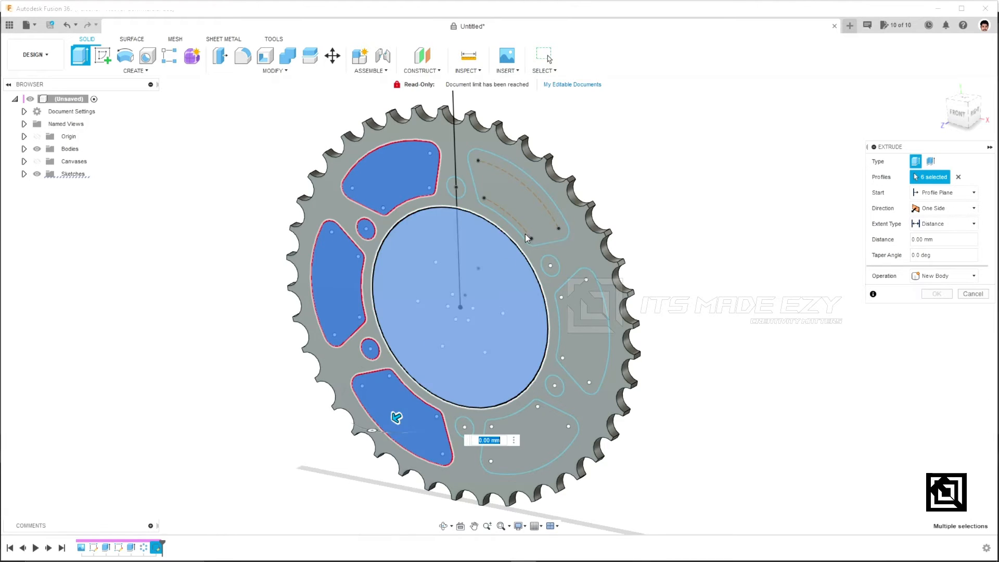
pyautogui.click(484, 183)
pyautogui.click(454, 188)
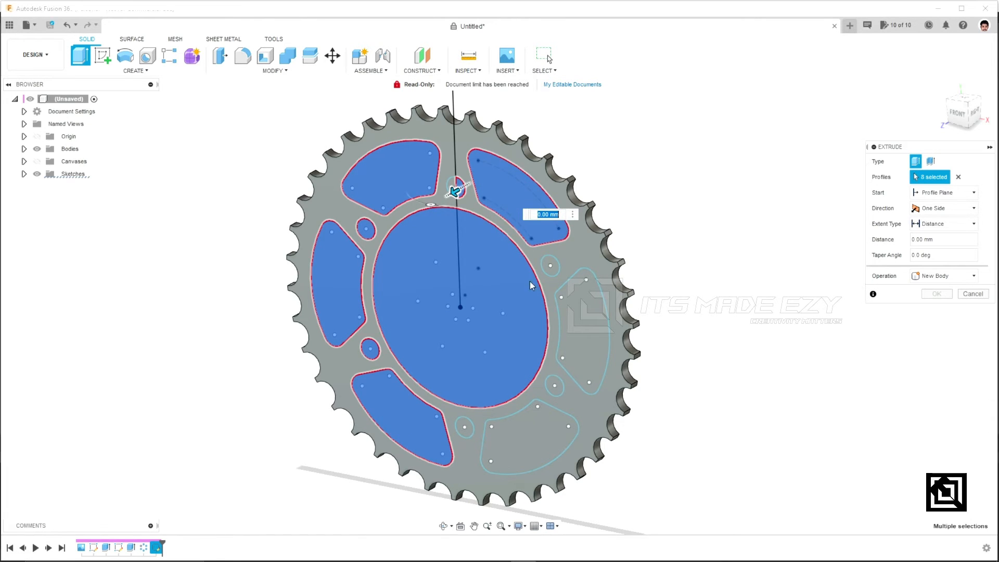
pyautogui.click(449, 185)
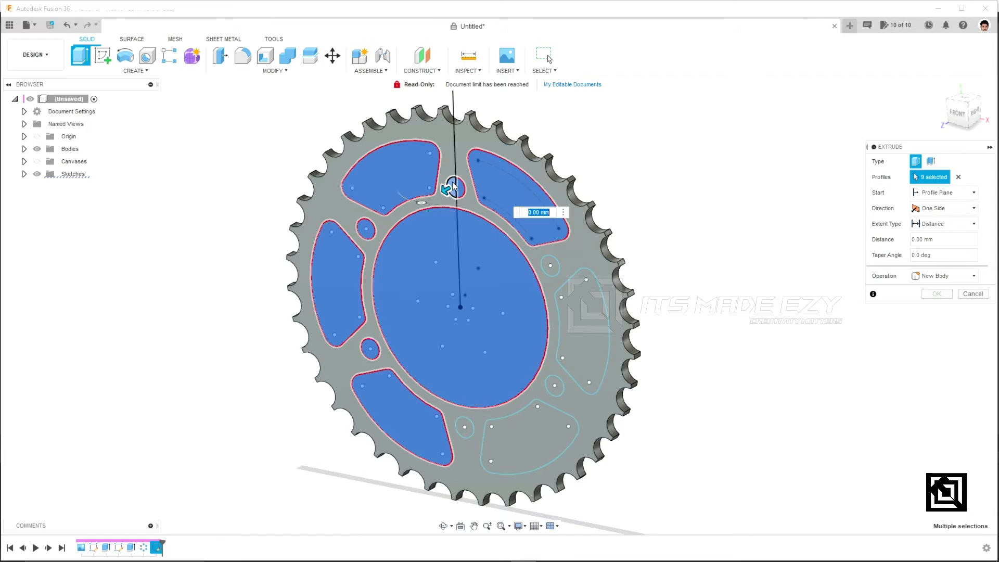
pyautogui.click(550, 265)
pyautogui.click(583, 326)
pyautogui.click(554, 390)
pyautogui.click(531, 427)
pyautogui.click(462, 426)
pyautogui.moveTo(463, 425); pyautogui.dragTo(660, 385)
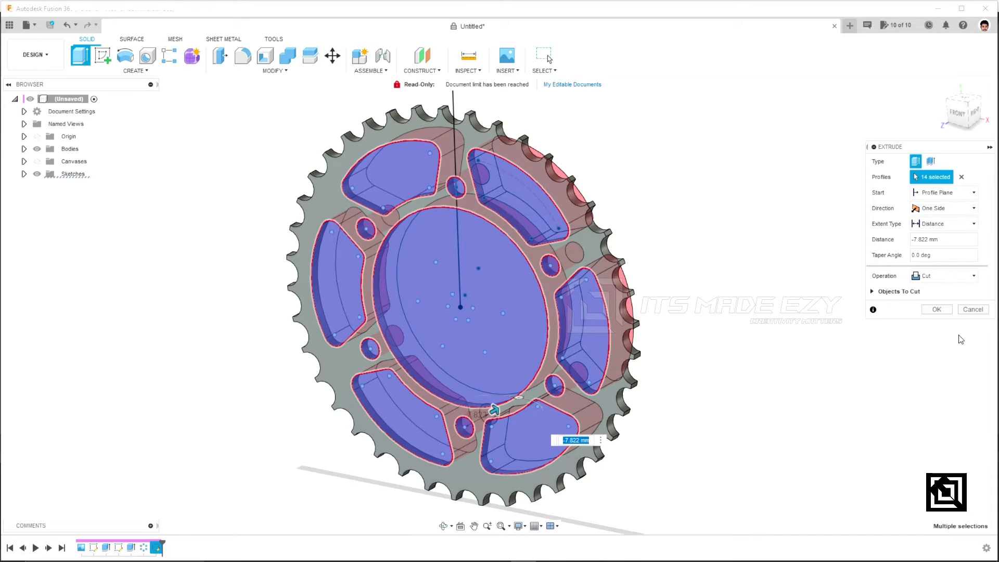
pyautogui.click(936, 310)
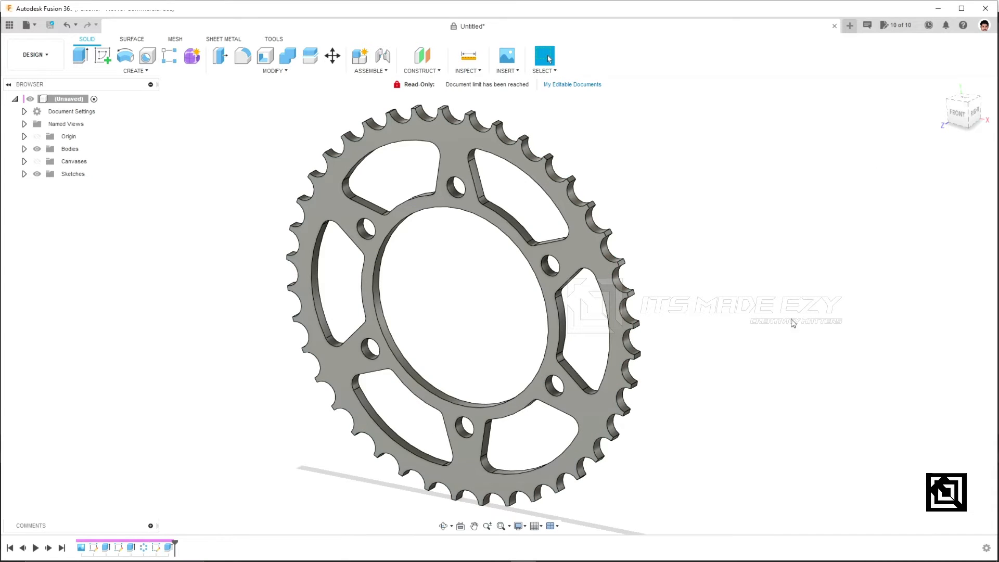
pyautogui.click(956, 114)
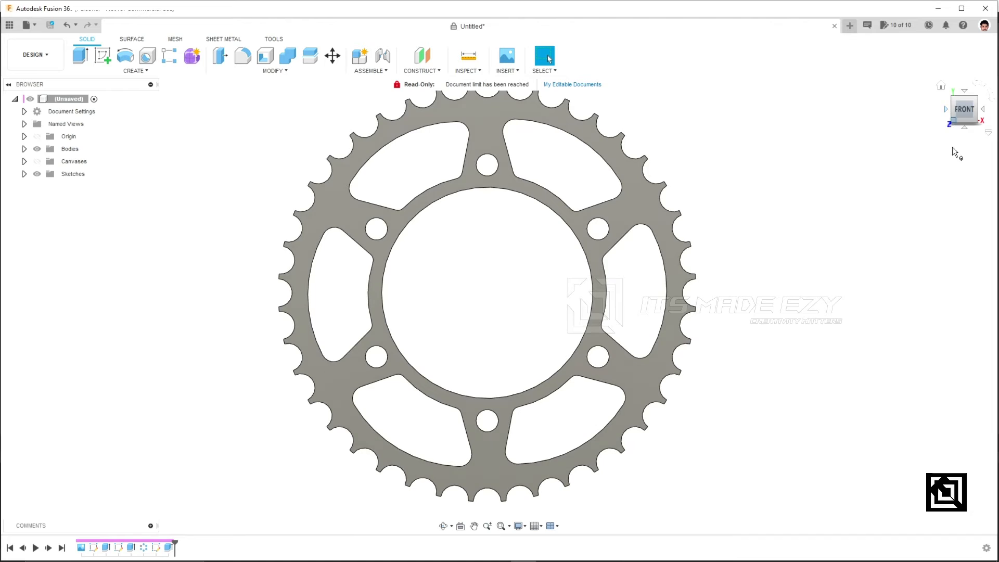
pyautogui.scroll(-1, 833, 390)
pyautogui.scroll(3, 581, 190)
pyautogui.scroll(2, 541, 167)
pyautogui.keyDown('shift'); pyautogui.moveTo(502, 145); pyautogui.dragTo(475, 224, button='middle'); pyautogui.keyUp('shift')
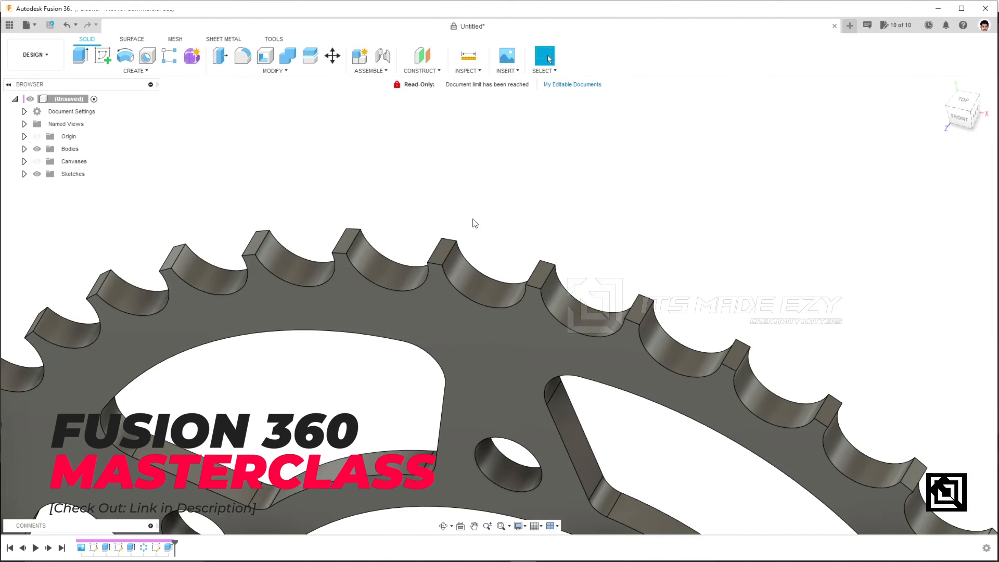
pyautogui.click(136, 71)
pyautogui.click(138, 71)
pyautogui.click(275, 72)
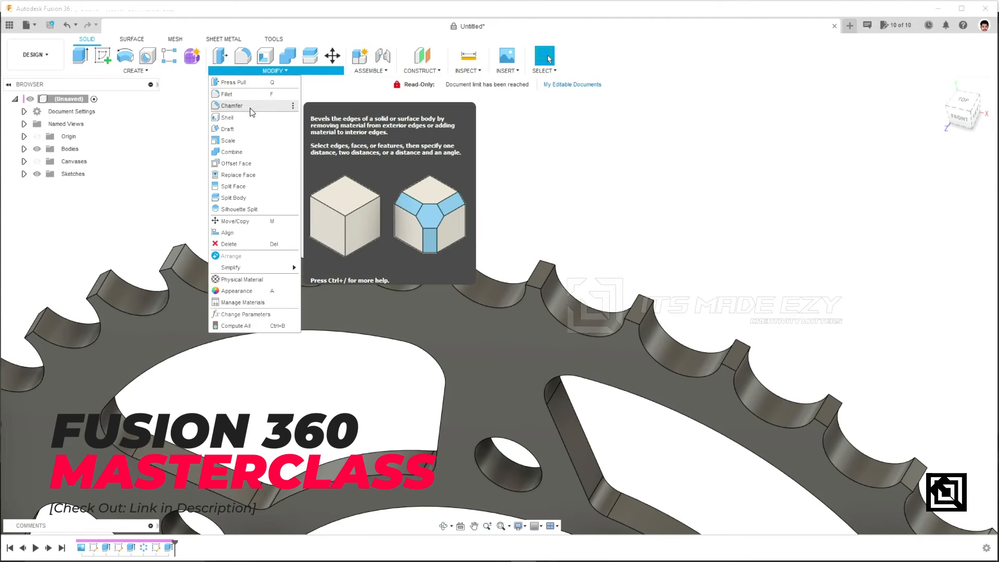
pyautogui.click(232, 106)
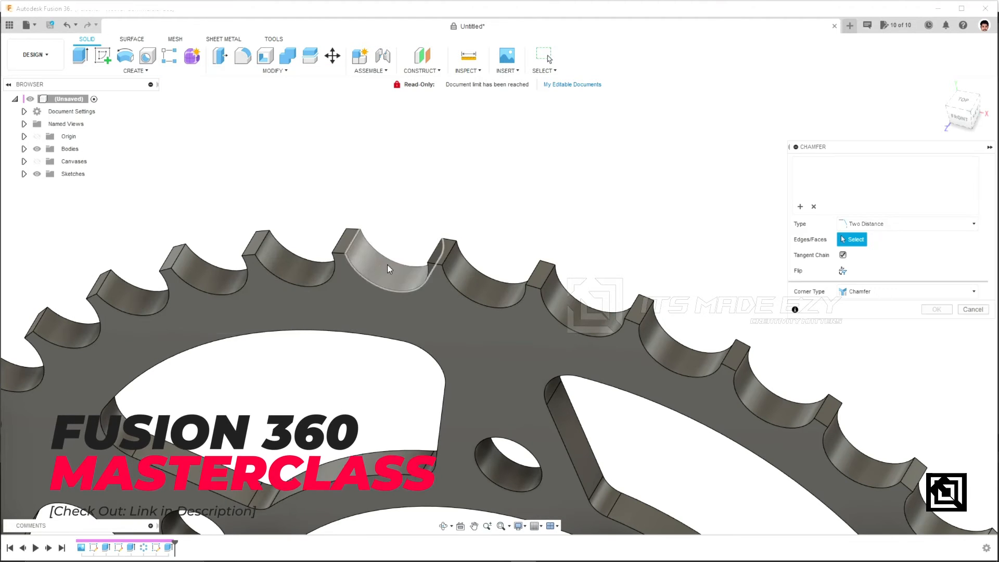
pyautogui.click(434, 264)
pyautogui.click(434, 266)
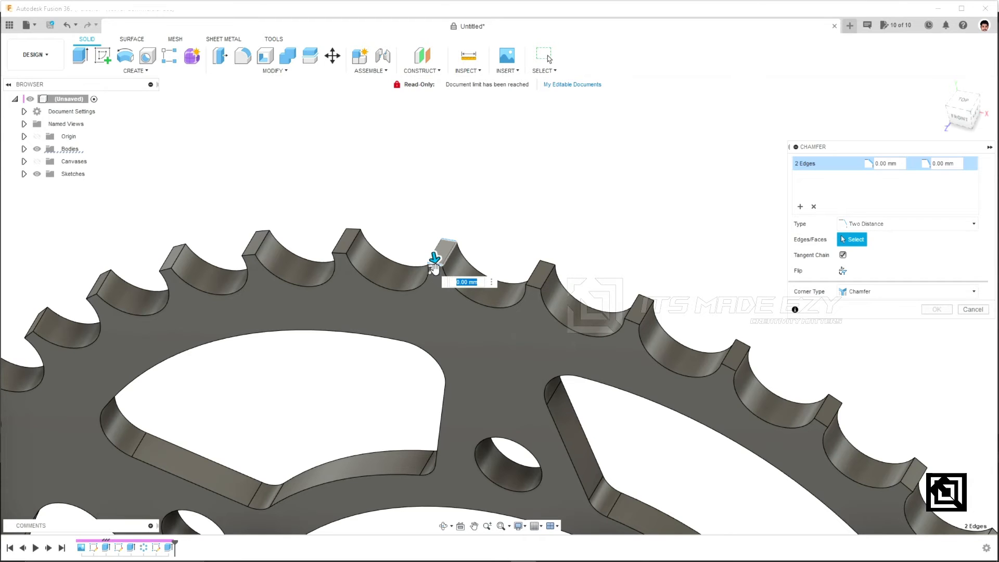
pyautogui.moveTo(436, 256); pyautogui.dragTo(440, 266)
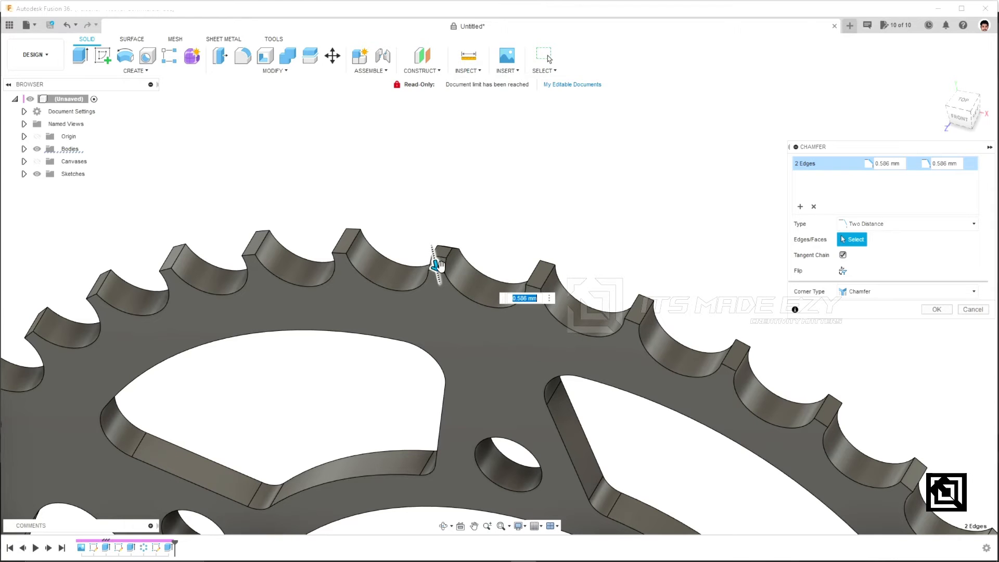
pyautogui.scroll(3, 428, 288)
pyautogui.moveTo(424, 290)
pyautogui.keyDown('shift'); pyautogui.mouseDown(button='middle')
pyautogui.moveTo(335, 292)
pyautogui.moveTo(368, 307)
pyautogui.moveTo(421, 289)
pyautogui.mouseUp(button='middle'); pyautogui.keyUp('shift')
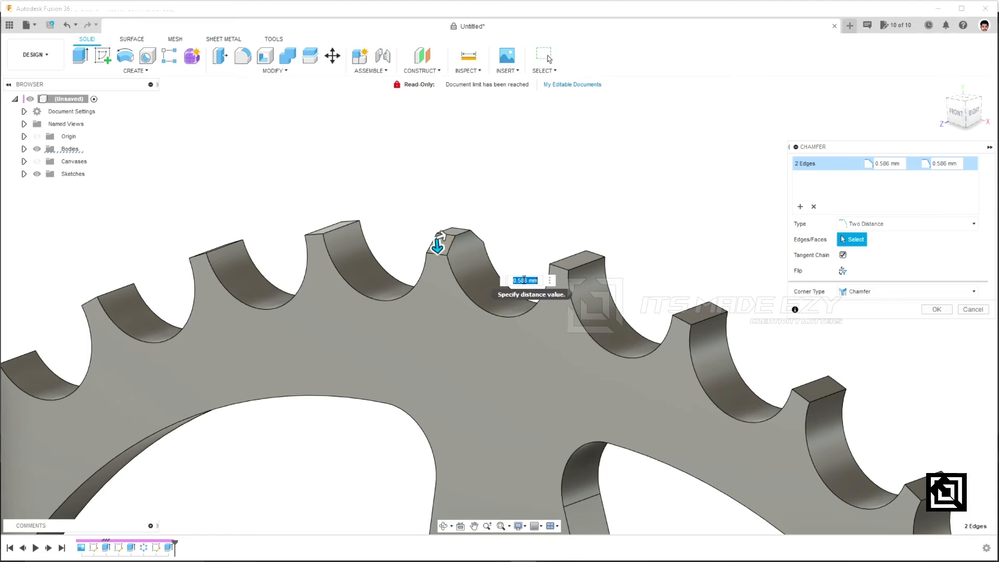
pyautogui.keyDown('shift'); pyautogui.moveTo(524, 278); pyautogui.dragTo(551, 267, button='middle'); pyautogui.keyUp('shift')
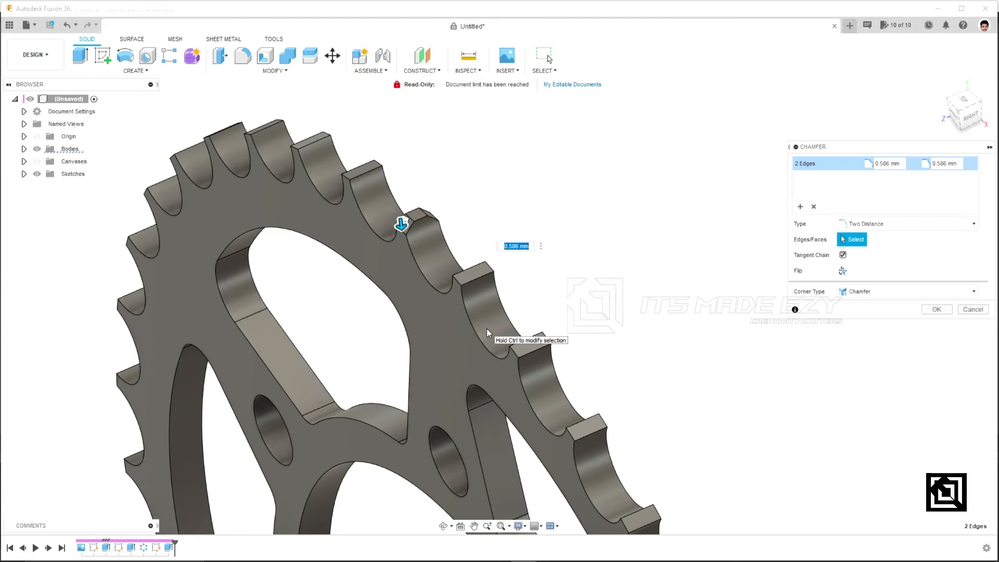
pyautogui.keyDown('shift'); pyautogui.moveTo(357, 348); pyautogui.dragTo(393, 347, button='middle'); pyautogui.keyUp('shift')
pyautogui.press('Escape')
# Edit the sprocket's base disc extrusion and set its distance to 1.5 mm
pyautogui.click(436, 355)
pyautogui.rightClick(105, 550)
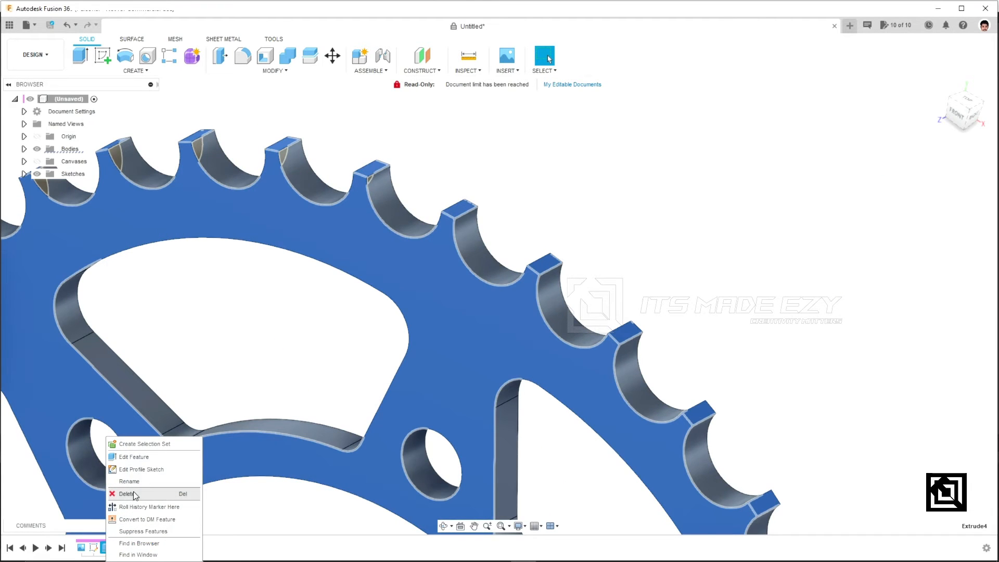
pyautogui.click(149, 457)
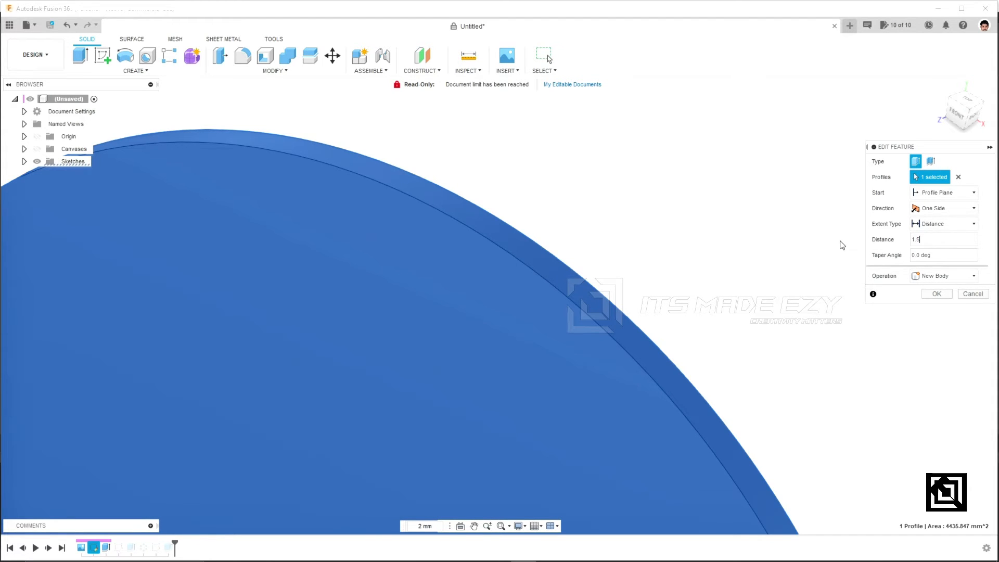
pyautogui.write('1.5')
pyautogui.press('Return')
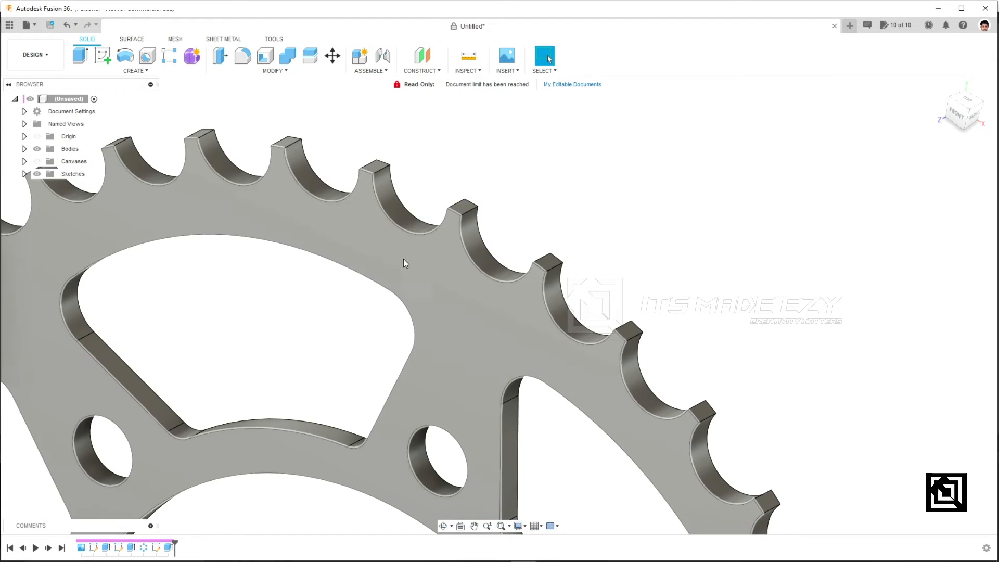
# Start a chamfer on the front and back tip edges of one tooth on the sprocket's outer rim
pyautogui.keyDown('shift'); pyautogui.moveTo(386, 248); pyautogui.dragTo(376, 203, button='middle'); pyautogui.keyUp('shift')
pyautogui.scroll(-5, 324, 362)
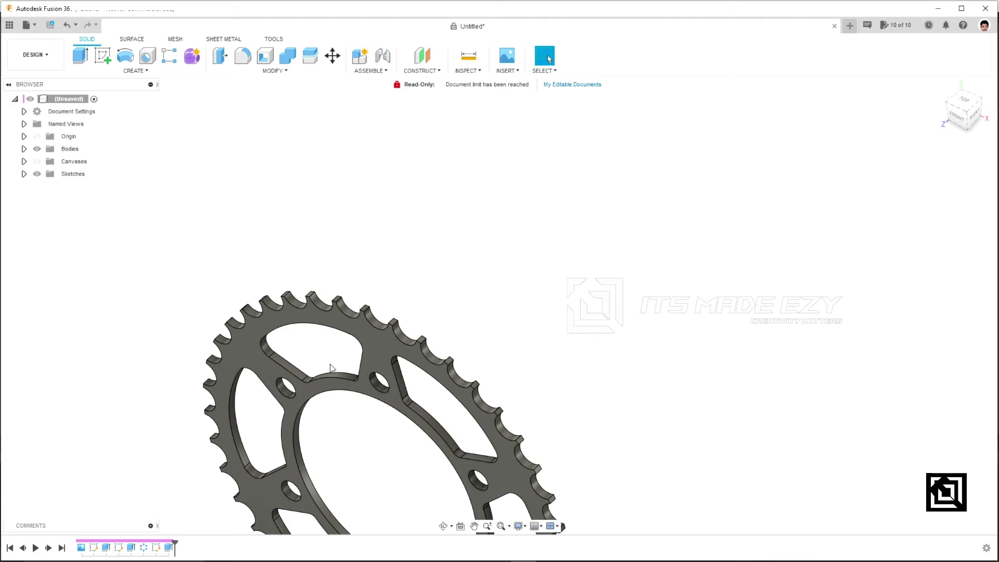
pyautogui.moveTo(330, 370); pyautogui.dragTo(395, 230, button='middle')
pyautogui.scroll(8, 404, 252)
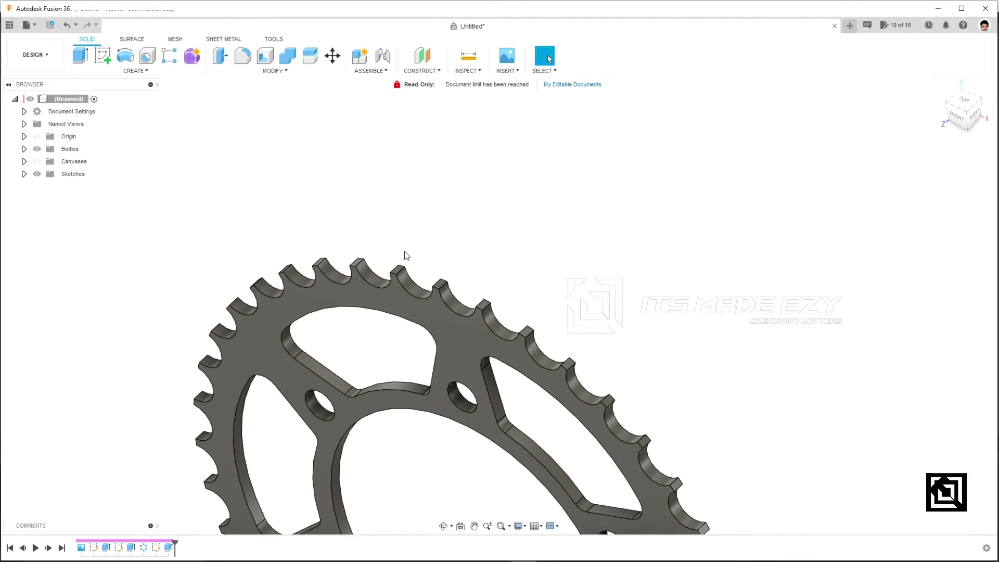
pyautogui.click(263, 71)
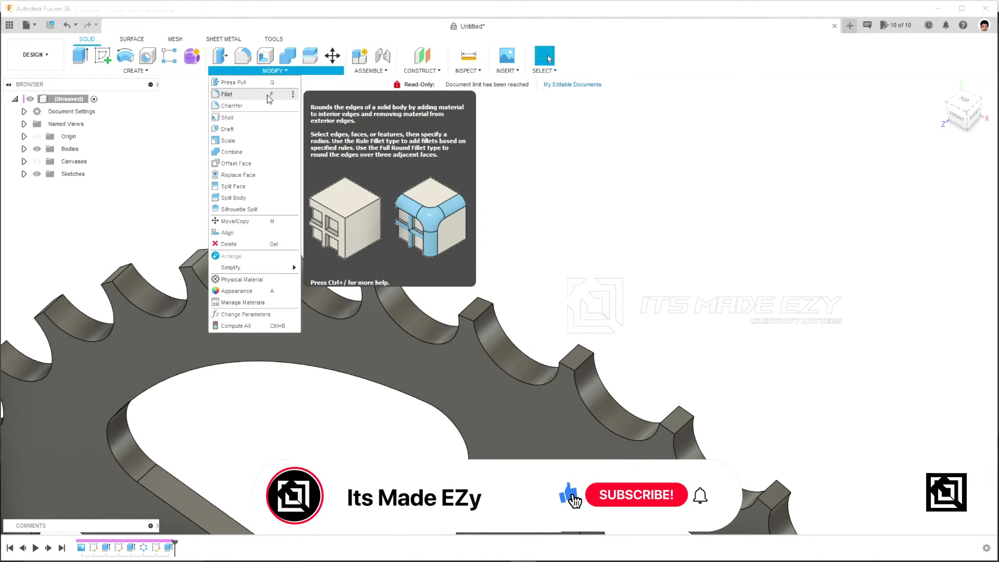
pyautogui.click(229, 108)
pyautogui.click(383, 275)
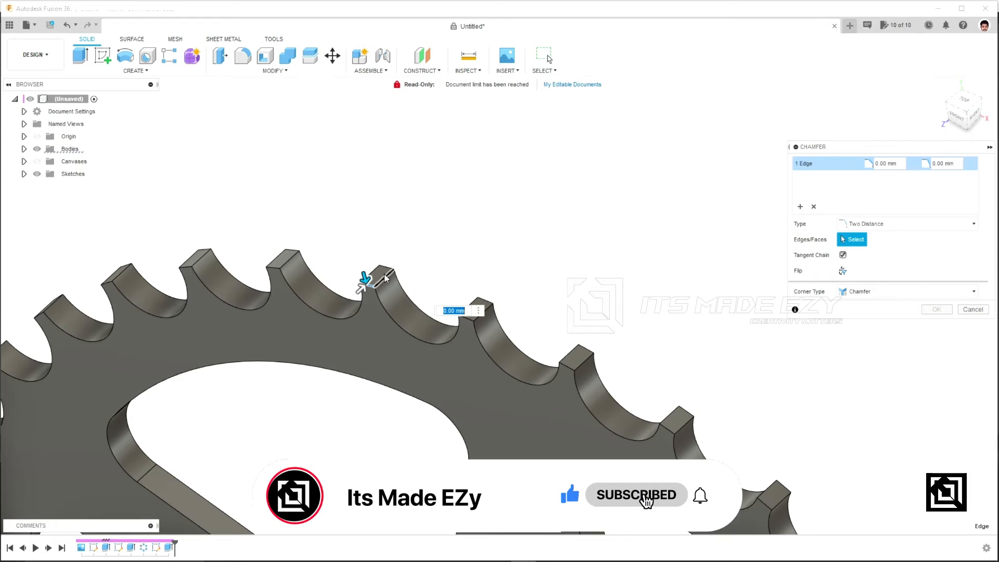
pyautogui.click(387, 273)
pyautogui.scroll(4, 368, 279)
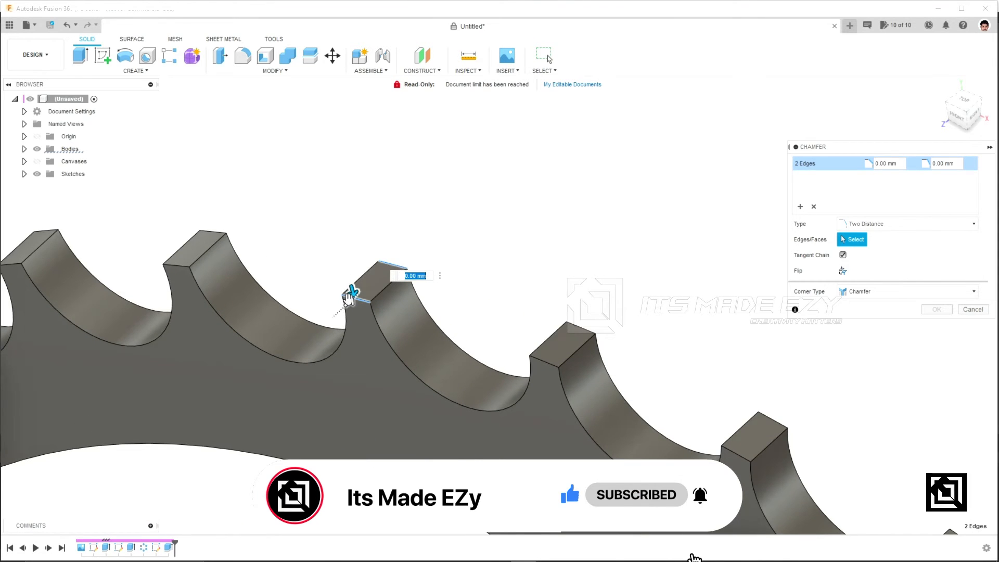
# Try a two-distance chamfer of about 0.507 mm by 0.446 mm on the tooth's two tip edges
pyautogui.moveTo(352, 295); pyautogui.dragTo(374, 311)
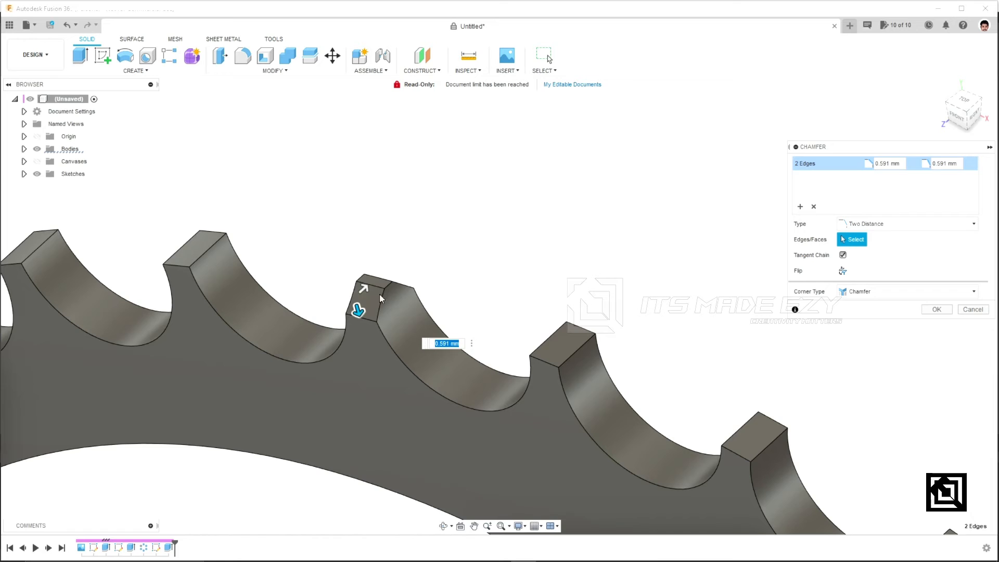
pyautogui.moveTo(364, 290)
pyautogui.mouseDown()
pyautogui.moveTo(359, 320)
pyautogui.moveTo(367, 306)
pyautogui.mouseUp()
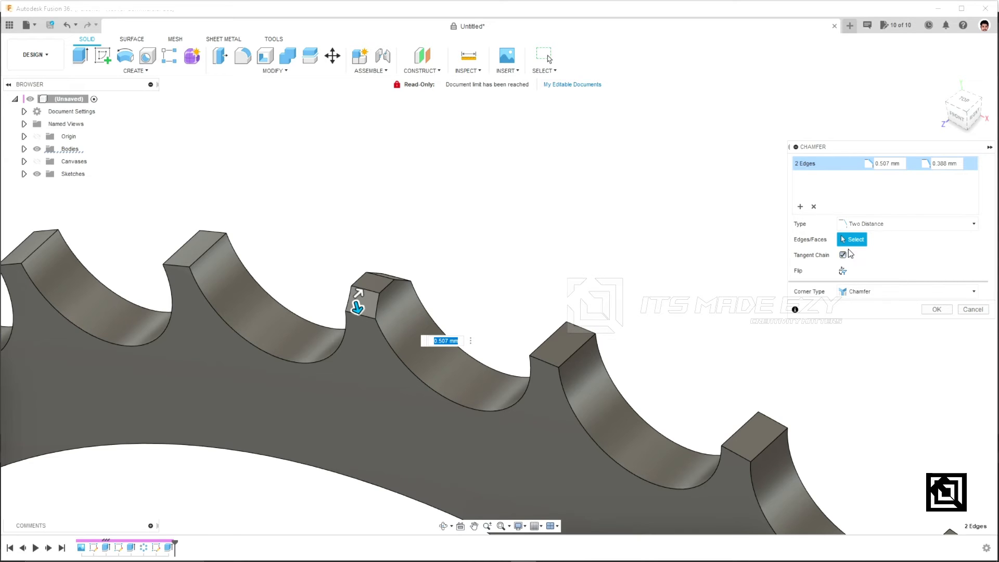
pyautogui.click(859, 224)
pyautogui.click(853, 251)
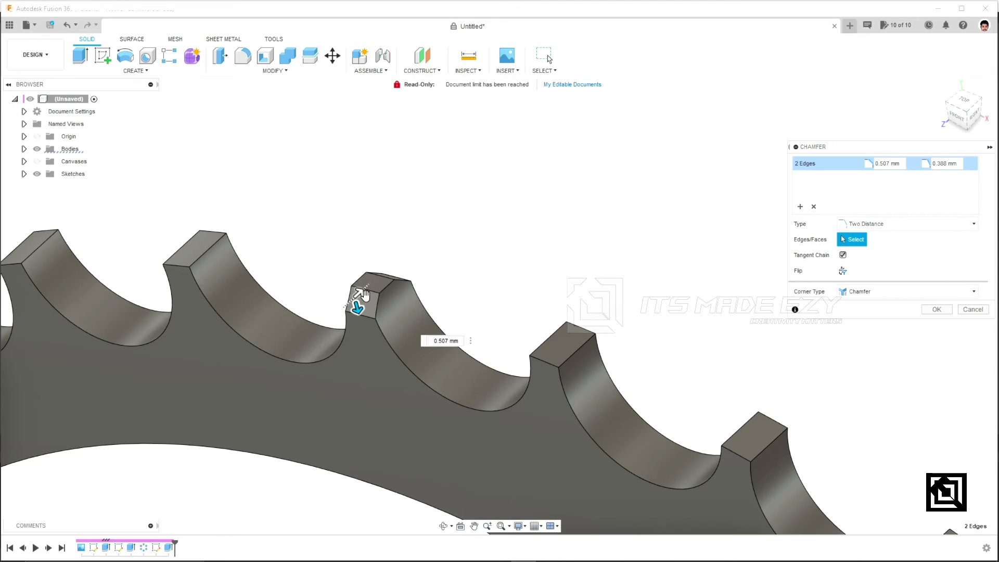
pyautogui.moveTo(363, 295); pyautogui.dragTo(417, 292)
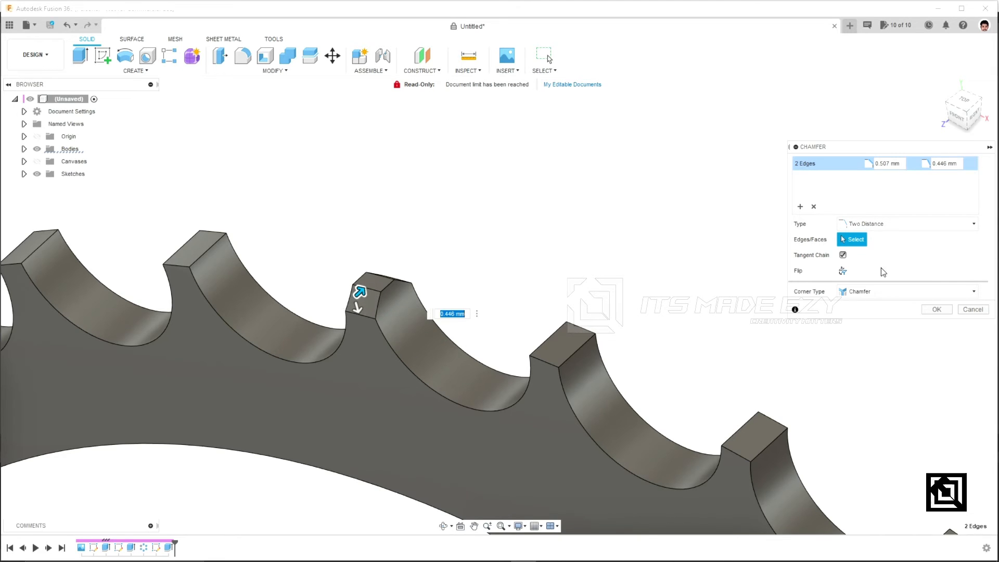
# Change the chamfer to Equal Distance, set it to about 0.564 mm, and apply it to the tooth tip
pyautogui.click(885, 223)
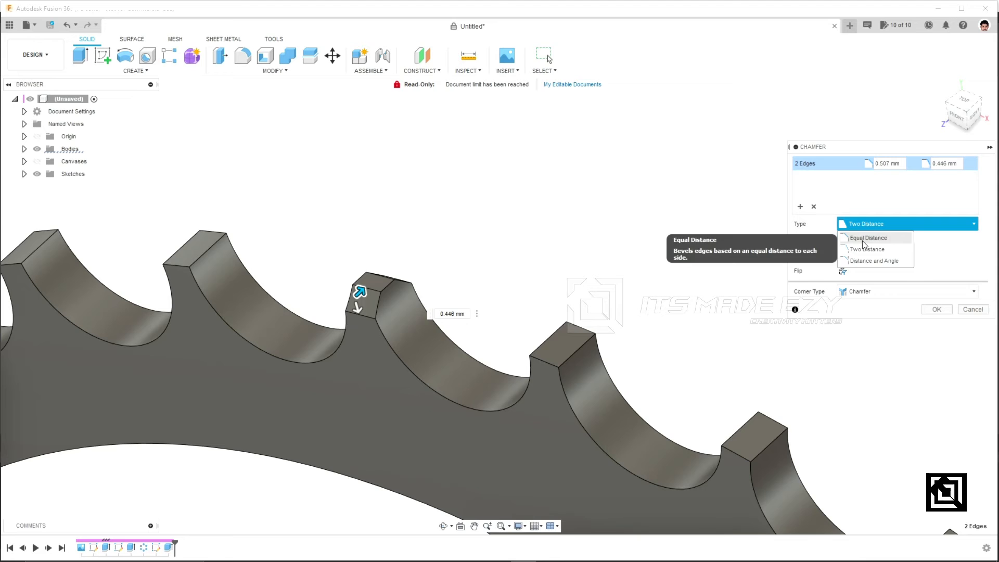
pyautogui.click(864, 238)
pyautogui.moveTo(357, 300)
pyautogui.mouseDown()
pyautogui.moveTo(367, 304)
pyautogui.moveTo(357, 311)
pyautogui.mouseUp()
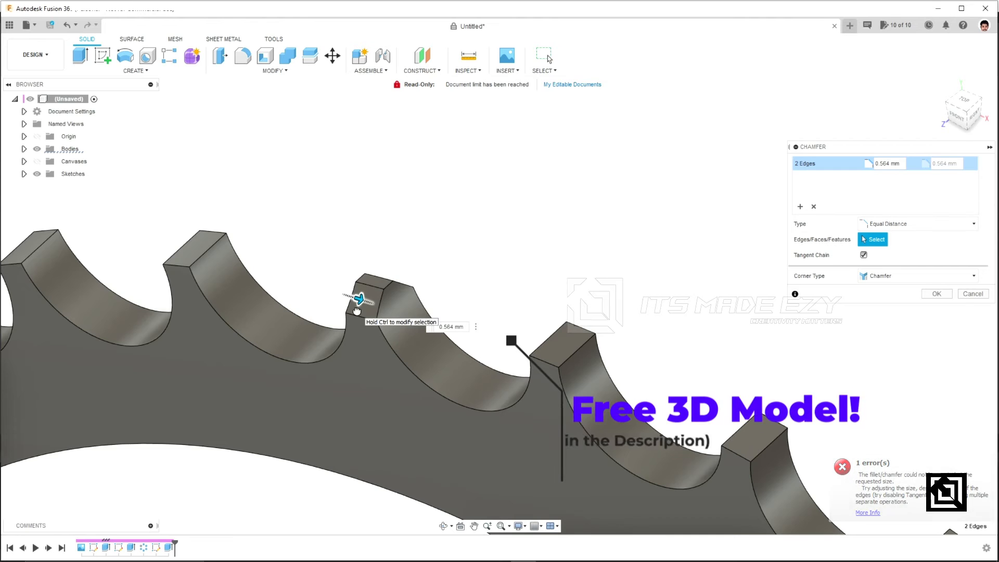
pyautogui.keyDown('shift'); pyautogui.moveTo(453, 417); pyautogui.dragTo(554, 438, button='middle'); pyautogui.keyUp('shift')
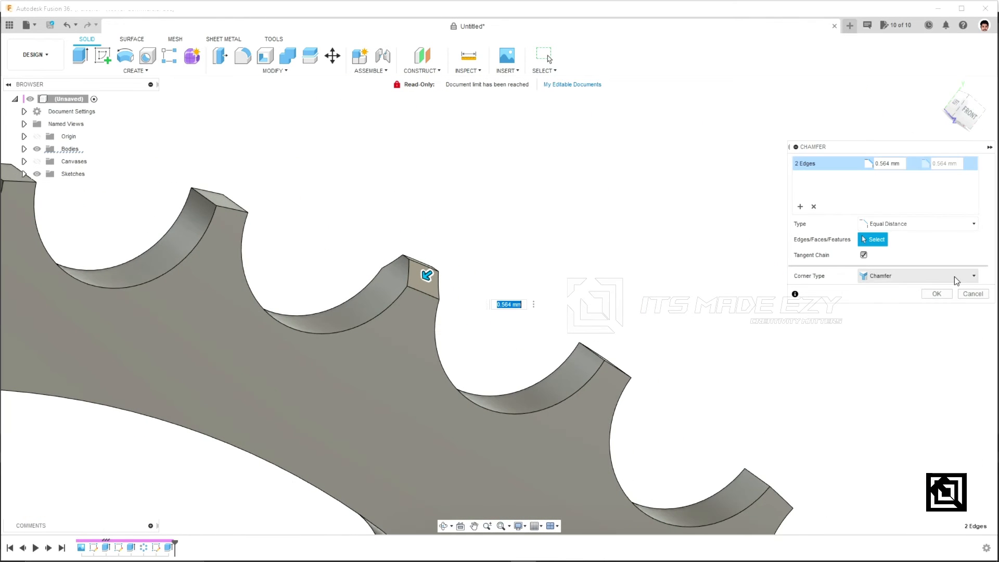
pyautogui.click(937, 294)
# Add a second equal-distance chamfer of about 0.788 mm along the lower edges of both chamfered faces on the same tooth
pyautogui.moveTo(760, 343)
pyautogui.keyDown('shift'); pyautogui.mouseDown(button='middle')
pyautogui.moveTo(571, 375)
pyautogui.moveTo(709, 342)
pyautogui.moveTo(742, 350)
pyautogui.mouseUp(button='middle'); pyautogui.keyUp('shift')
pyautogui.scroll(-5, 583, 372)
pyautogui.scroll(5, 562, 330)
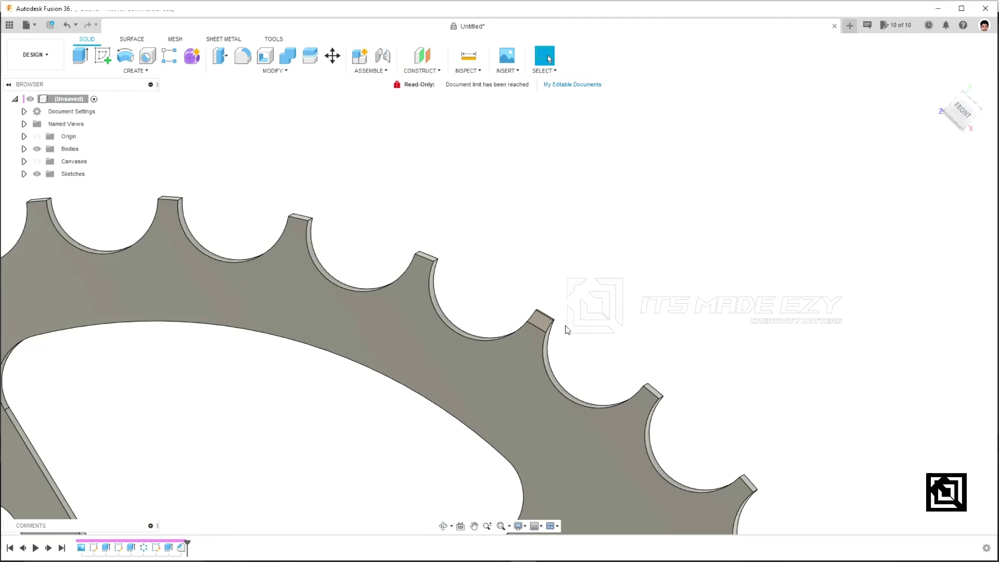
pyautogui.keyDown('shift'); pyautogui.moveTo(555, 330); pyautogui.dragTo(540, 343, button='middle'); pyautogui.keyUp('shift')
pyautogui.scroll(-3, 541, 343)
pyautogui.scroll(4, 563, 333)
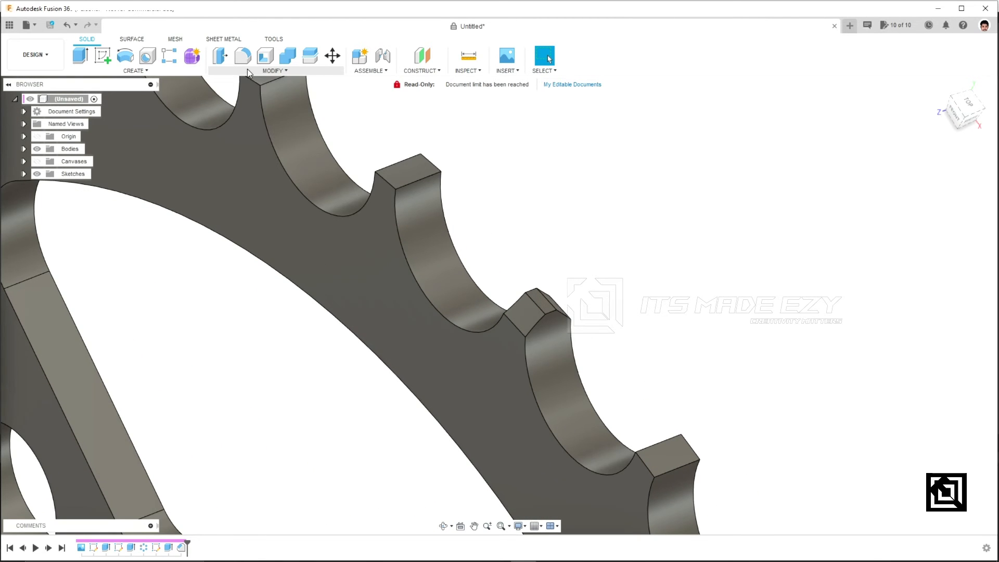
pyautogui.click(274, 71)
pyautogui.click(238, 103)
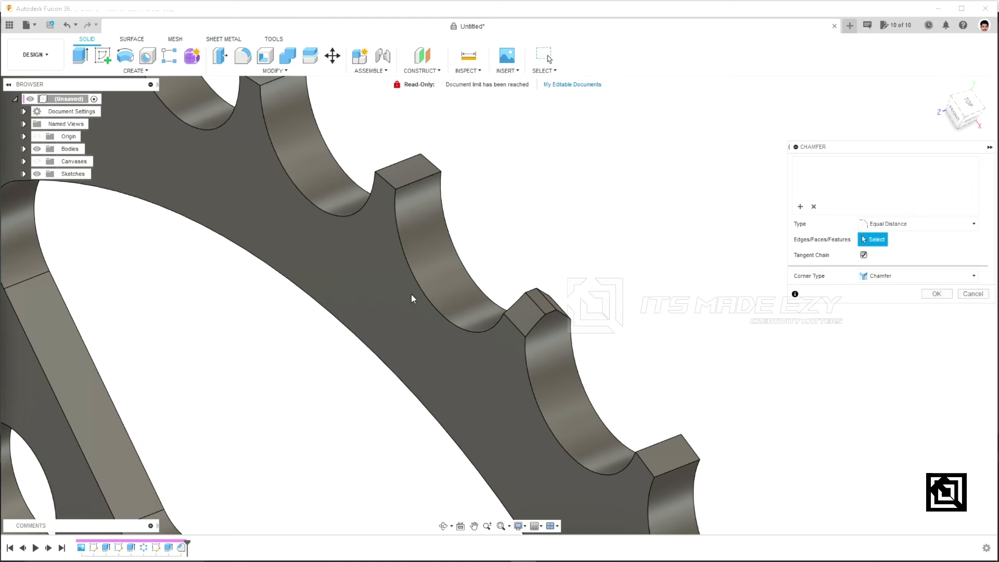
pyautogui.click(511, 319)
pyautogui.keyDown('shift'); pyautogui.moveTo(511, 320); pyautogui.dragTo(576, 308, button='middle'); pyautogui.keyUp('shift')
pyautogui.click(576, 307)
pyautogui.keyDown('shift'); pyautogui.moveTo(481, 317); pyautogui.dragTo(557, 319, button='middle'); pyautogui.keyUp('shift')
pyautogui.moveTo(507, 320); pyautogui.dragTo(522, 321)
pyautogui.scroll(4, 510, 322)
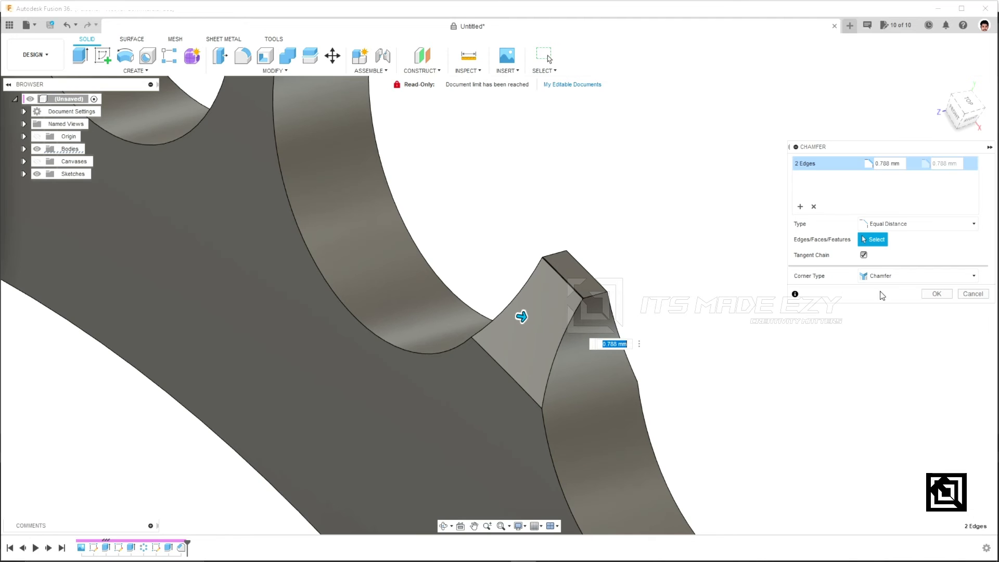
pyautogui.click(943, 296)
# Try to create a full circular pattern of both tooth chamfer features around the origin's Z axis
pyautogui.scroll(-10, 590, 342)
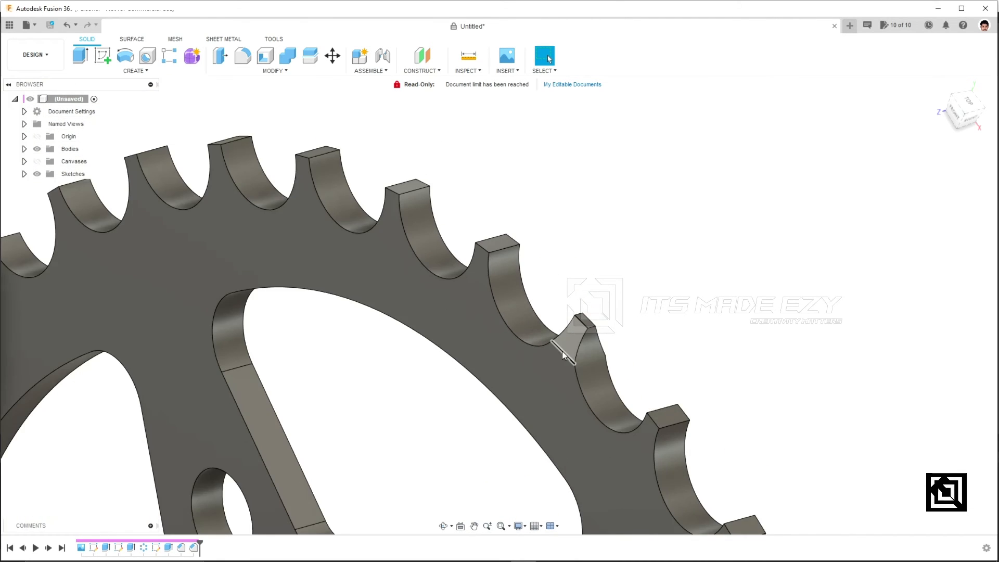
pyautogui.keyDown('shift'); pyautogui.moveTo(551, 351); pyautogui.dragTo(527, 381, button='middle'); pyautogui.keyUp('shift')
pyautogui.scroll(2, 665, 323)
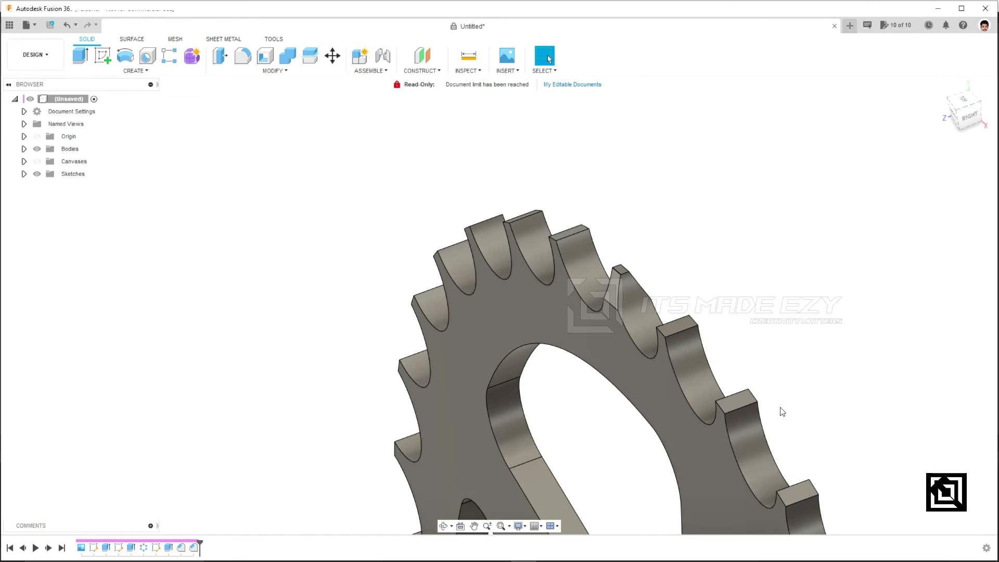
pyautogui.moveTo(782, 412); pyautogui.dragTo(494, 354, button='middle')
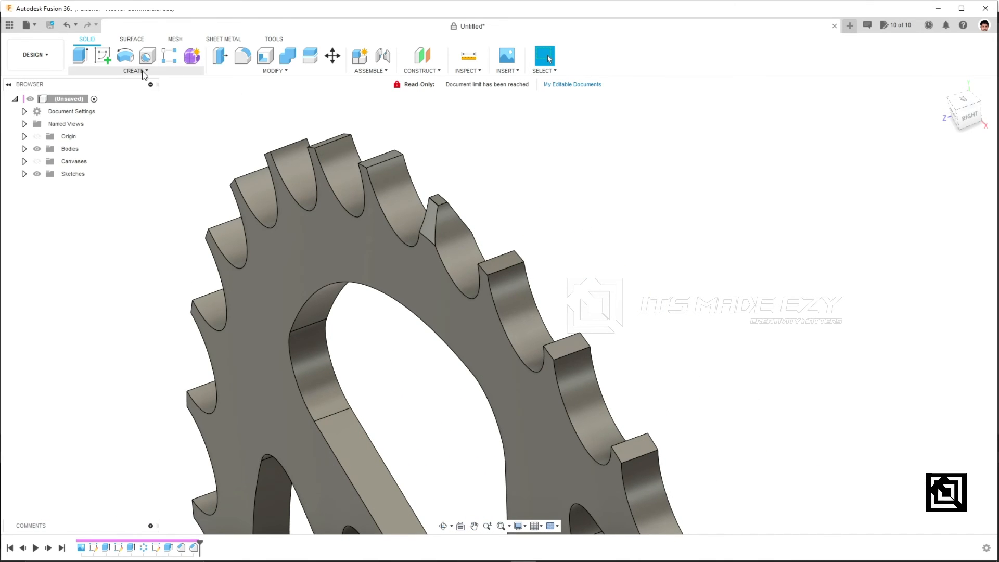
pyautogui.click(177, 71)
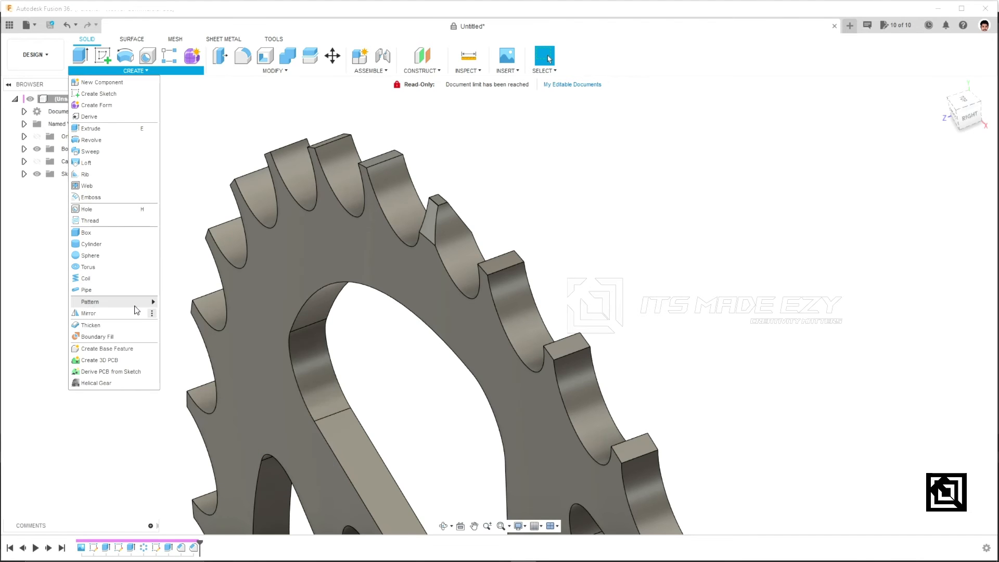
pyautogui.moveTo(136, 303)
pyautogui.click(194, 314)
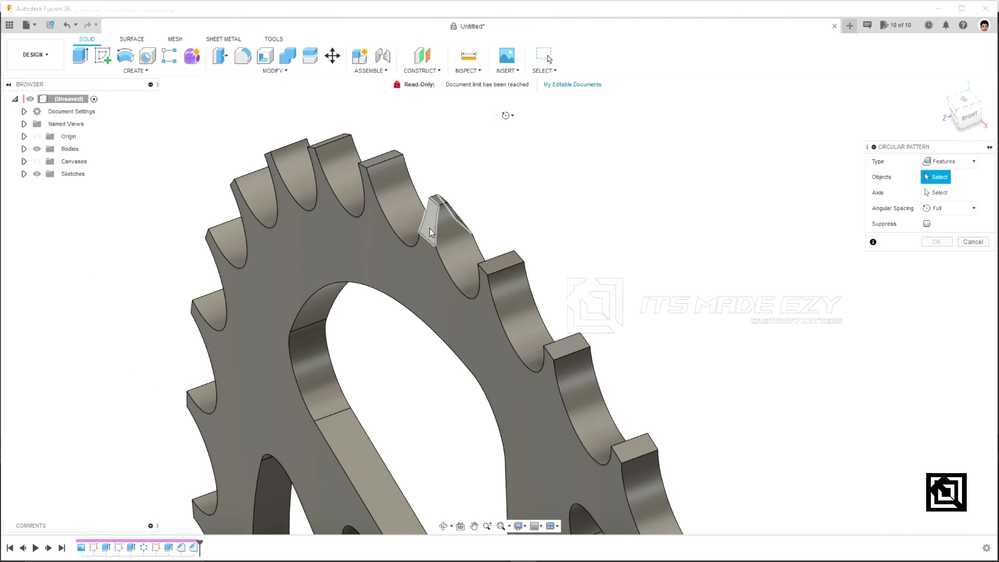
pyautogui.click(194, 548)
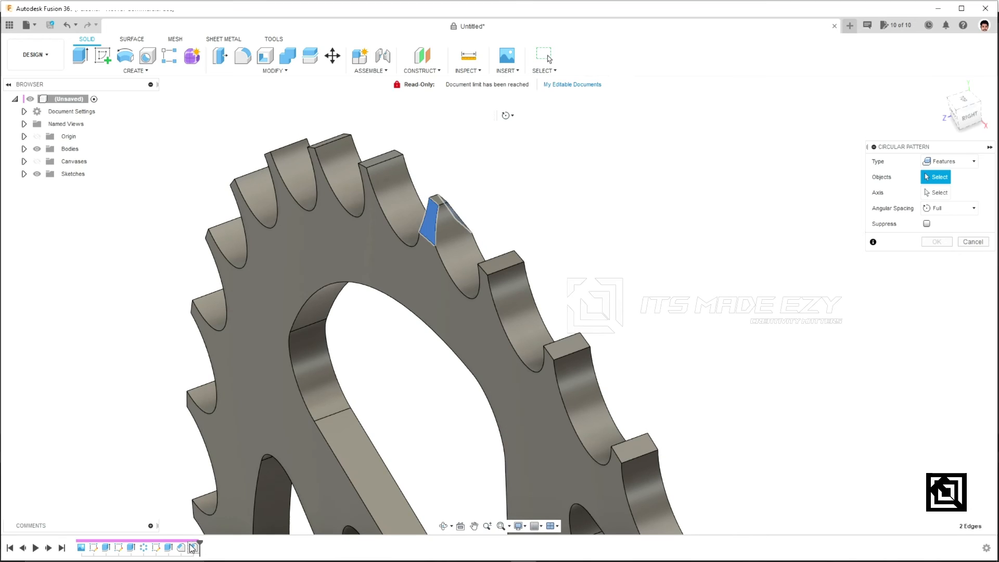
pyautogui.keyDown('shift'); pyautogui.click(182, 548); pyautogui.keyUp('shift')
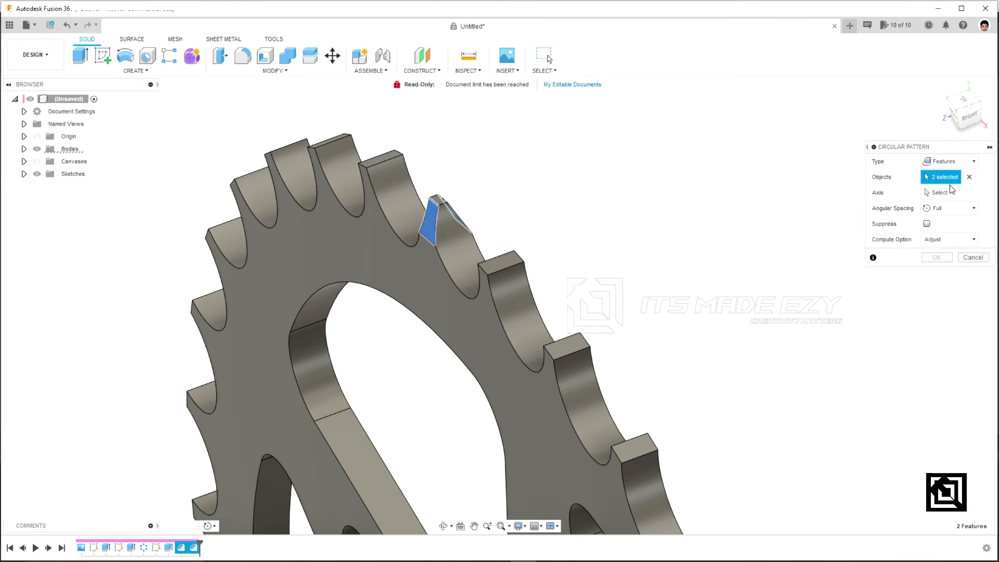
pyautogui.click(939, 194)
pyautogui.scroll(-4, 552, 359)
pyautogui.moveTo(535, 362); pyautogui.dragTo(530, 205, button='middle')
pyautogui.moveTo(554, 438); pyautogui.dragTo(550, 327, button='middle')
pyautogui.click(564, 421)
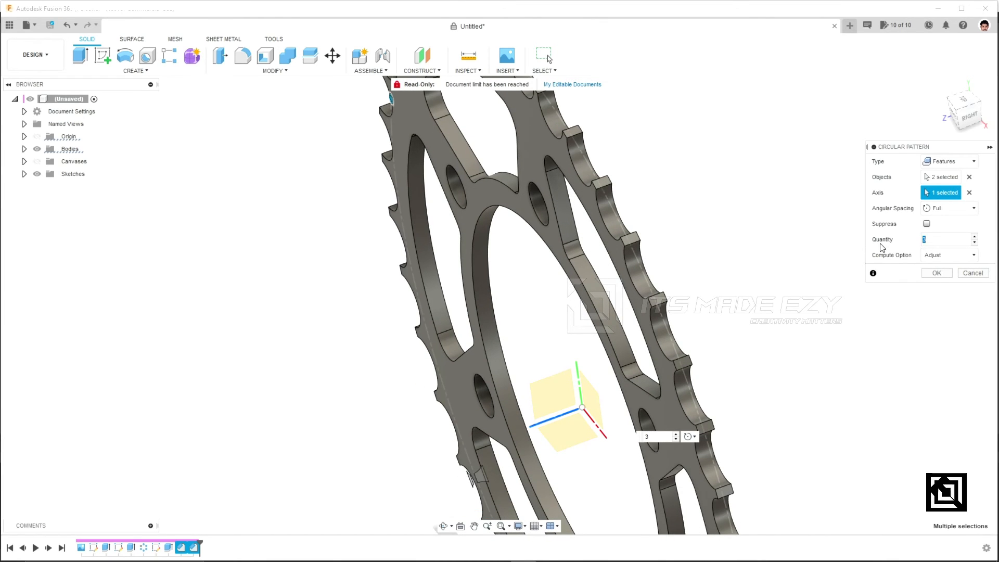
pyautogui.click(933, 271)
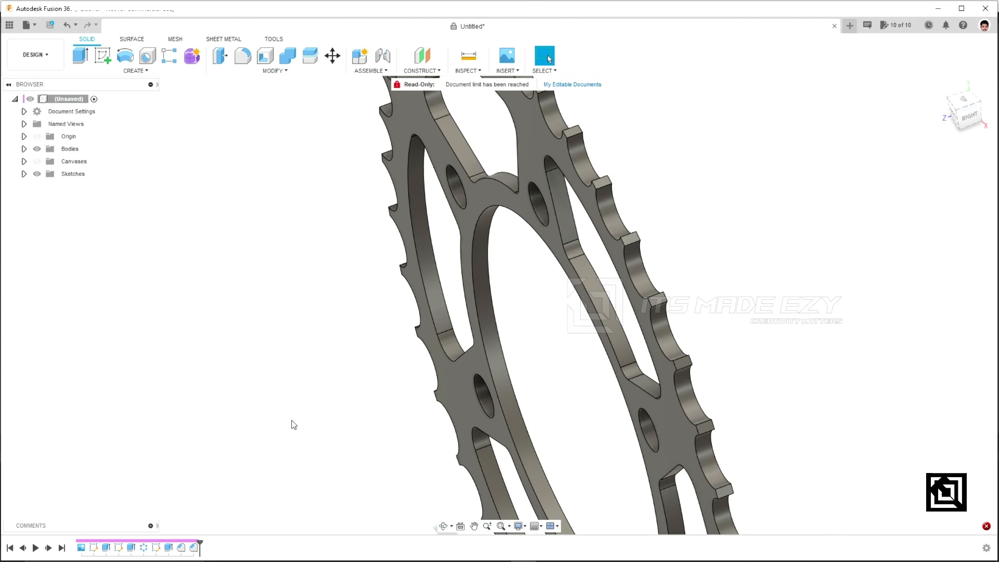
# Set up a full circular pattern of both tooth chamfer features around the origin's Z axis with a quantity of 40
pyautogui.scroll(-6, 381, 408)
pyautogui.keyDown('shift'); pyautogui.moveTo(376, 324); pyautogui.dragTo(338, 430, button='middle'); pyautogui.keyUp('shift')
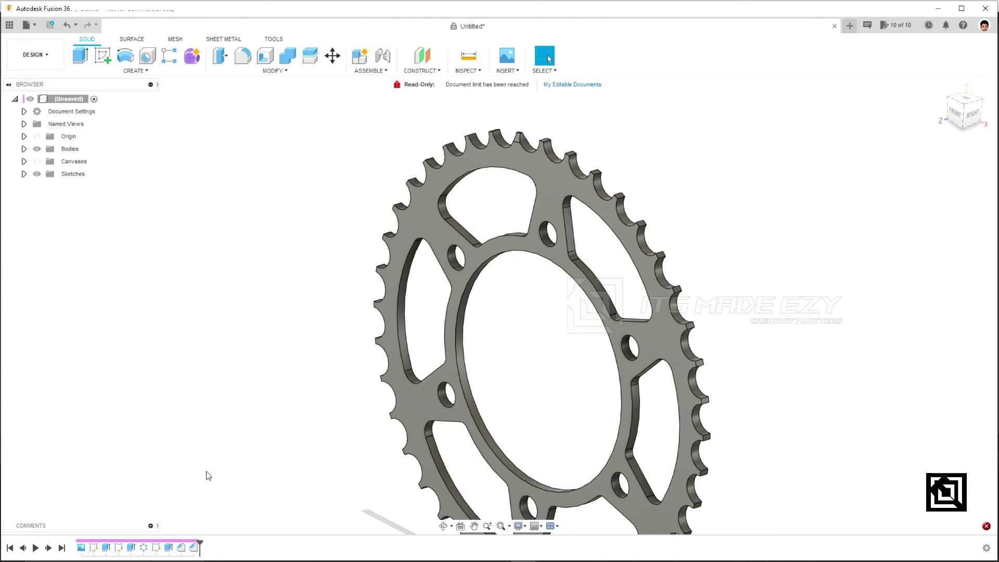
pyautogui.click(152, 72)
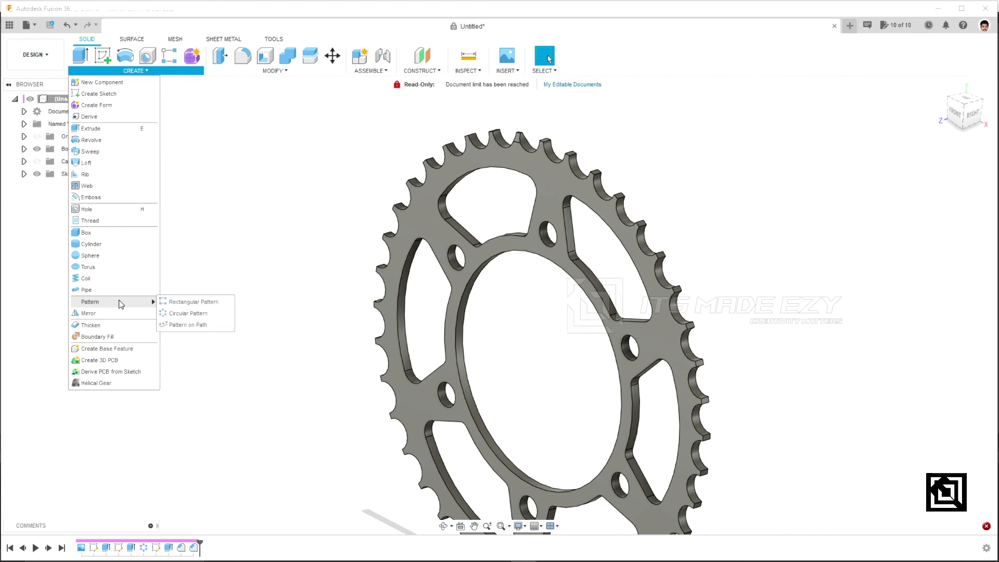
pyautogui.click(220, 313)
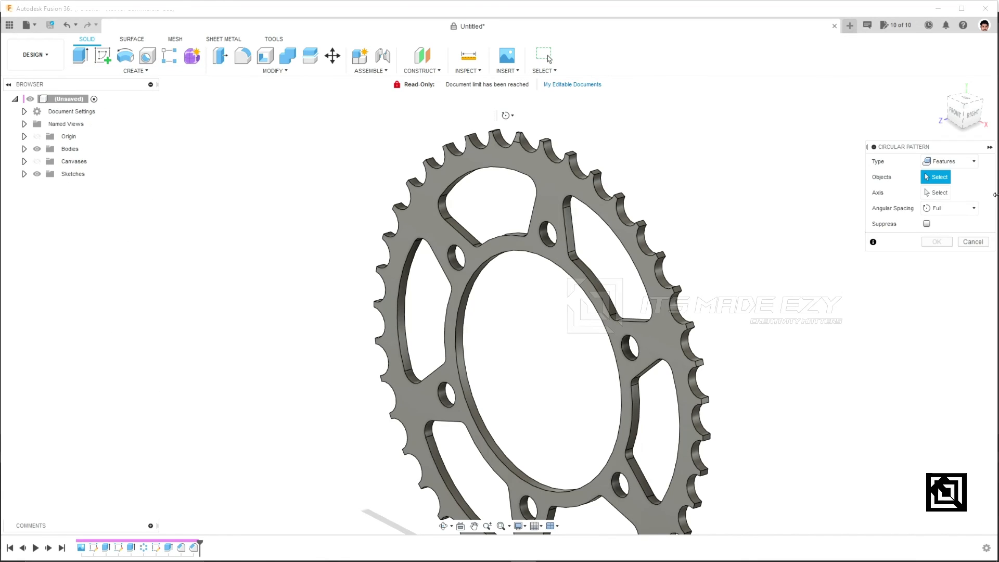
pyautogui.scroll(5, 516, 137)
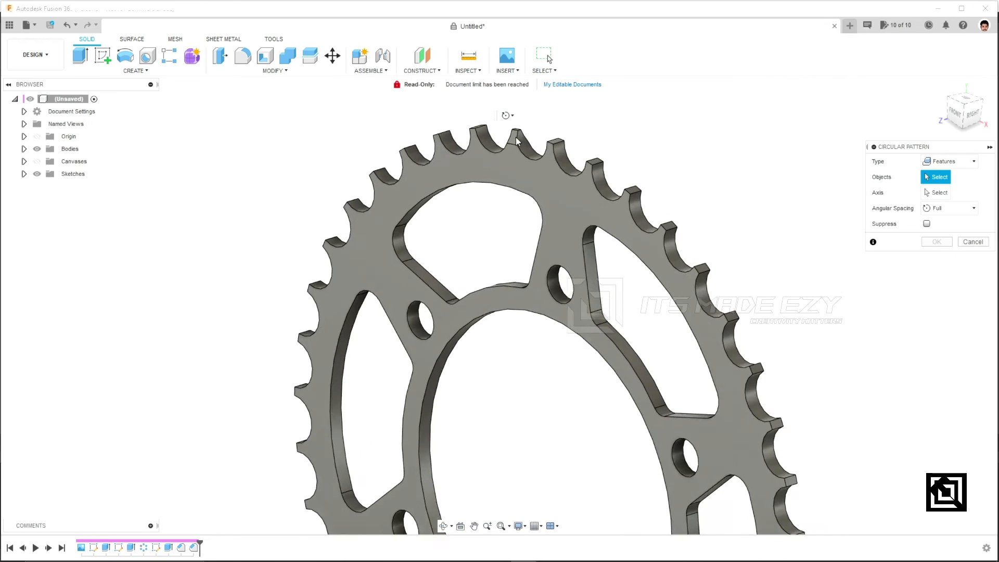
pyautogui.click(192, 549)
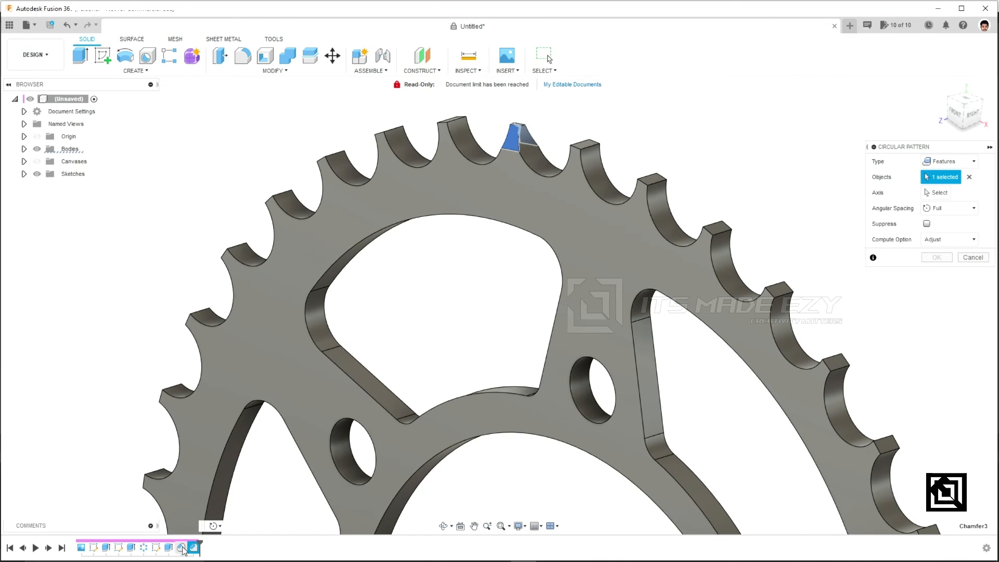
pyautogui.click(940, 193)
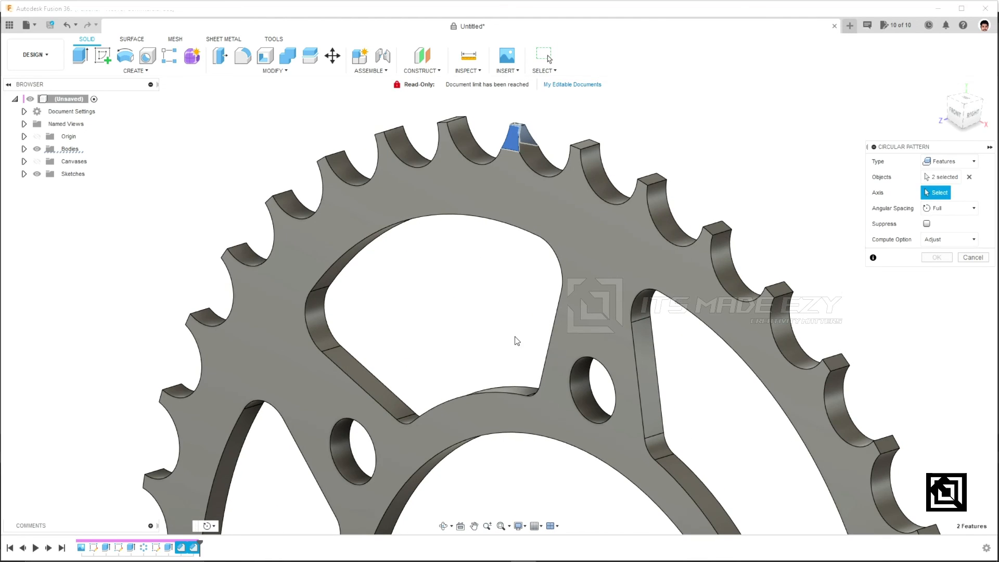
pyautogui.scroll(-5, 518, 339)
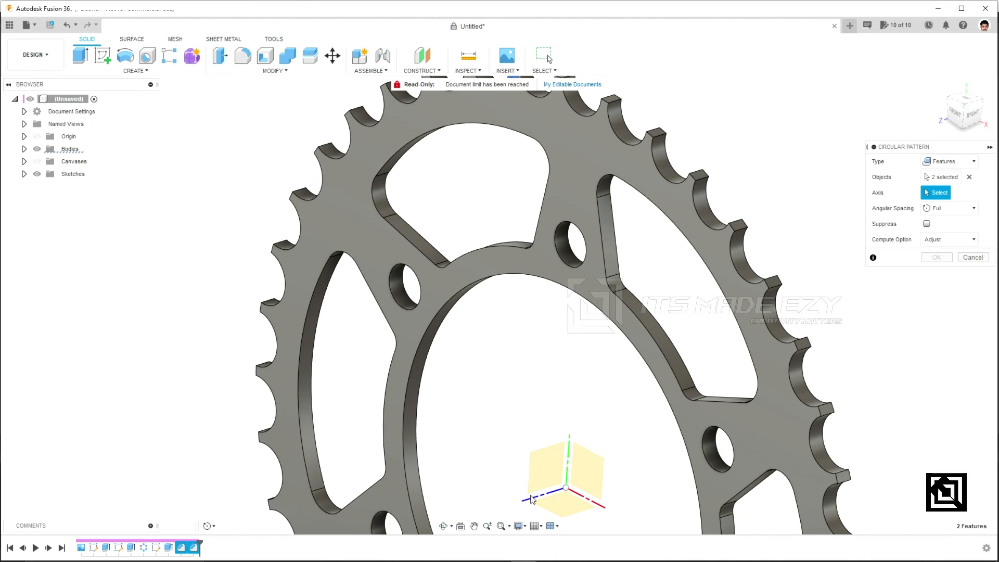
pyautogui.click(530, 501)
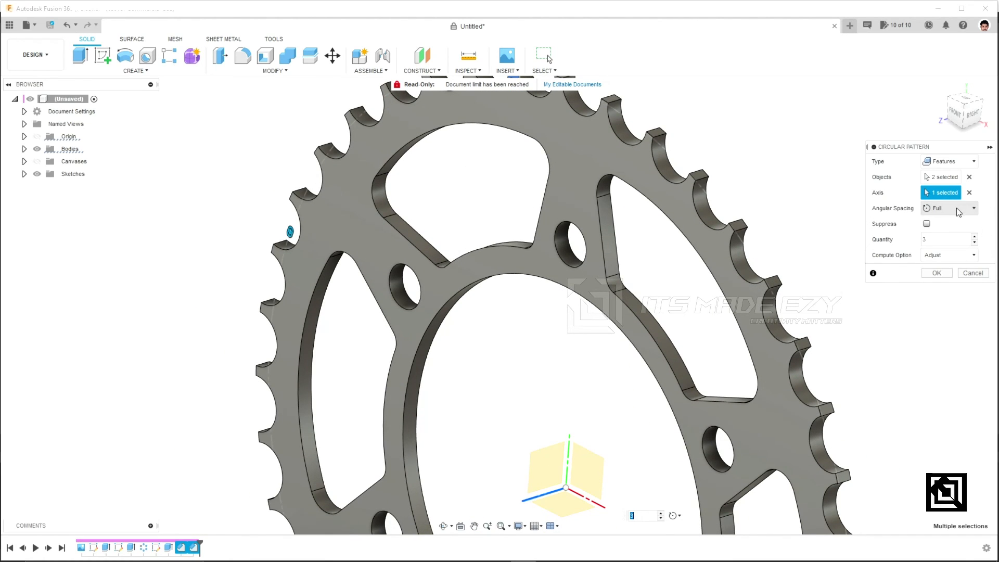
pyautogui.write('40')
# Choose the circular pattern's compute option and apply the tooth chamfer pattern around the sprocket
pyautogui.keyDown('shift'); pyautogui.moveTo(761, 220); pyautogui.dragTo(804, 263, button='middle'); pyautogui.keyUp('shift')
pyautogui.scroll(-3, 770, 240)
pyautogui.keyDown('shift'); pyautogui.moveTo(748, 295); pyautogui.dragTo(736, 273, button='middle'); pyautogui.keyUp('shift')
pyautogui.moveTo(680, 248); pyautogui.dragTo(701, 353, button='middle')
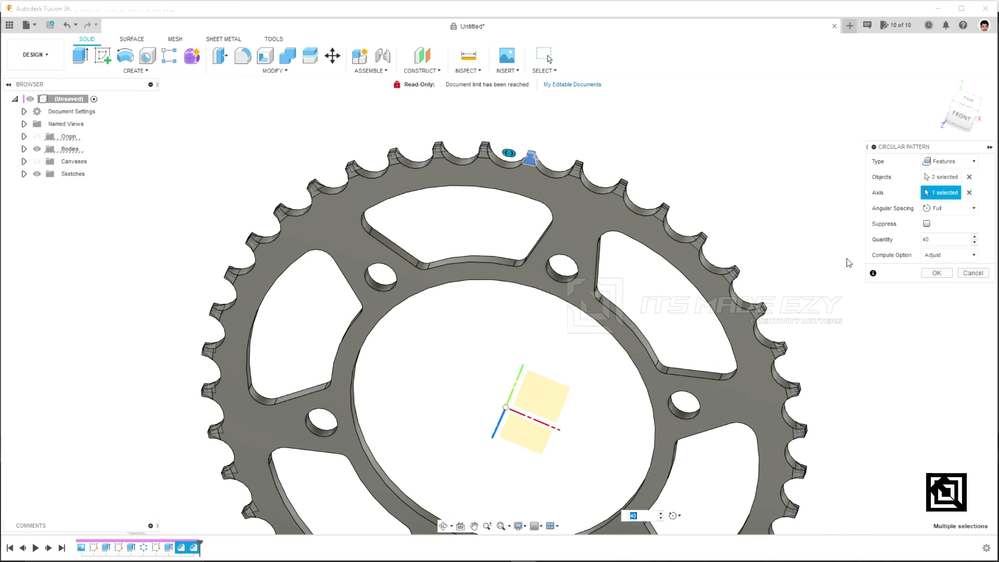
pyautogui.click(953, 255)
pyautogui.click(949, 265)
pyautogui.click(937, 273)
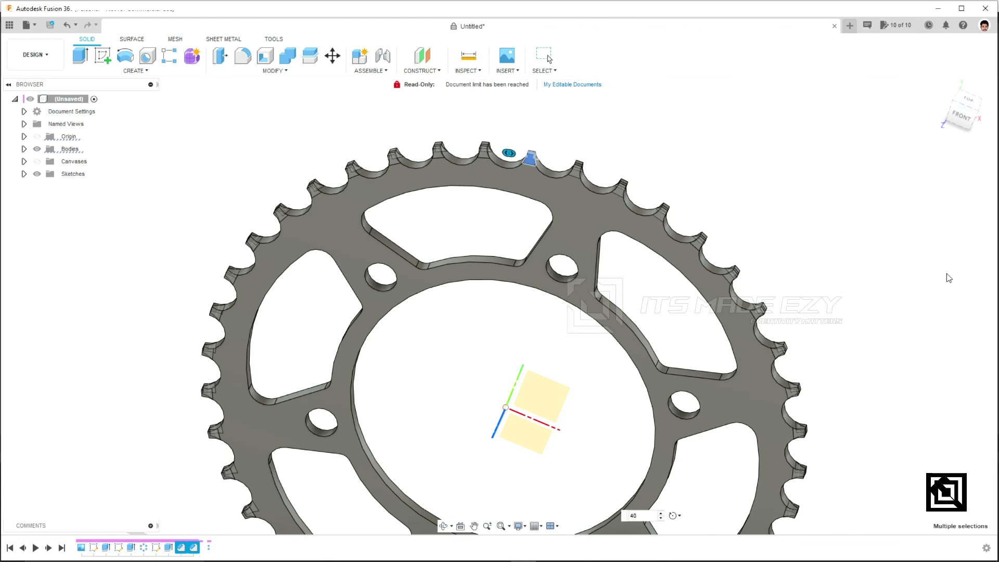
pyautogui.scroll(-5, 486, 285)
pyautogui.keyDown('shift'); pyautogui.moveTo(497, 359); pyautogui.dragTo(539, 418, button='middle'); pyautogui.keyUp('shift')
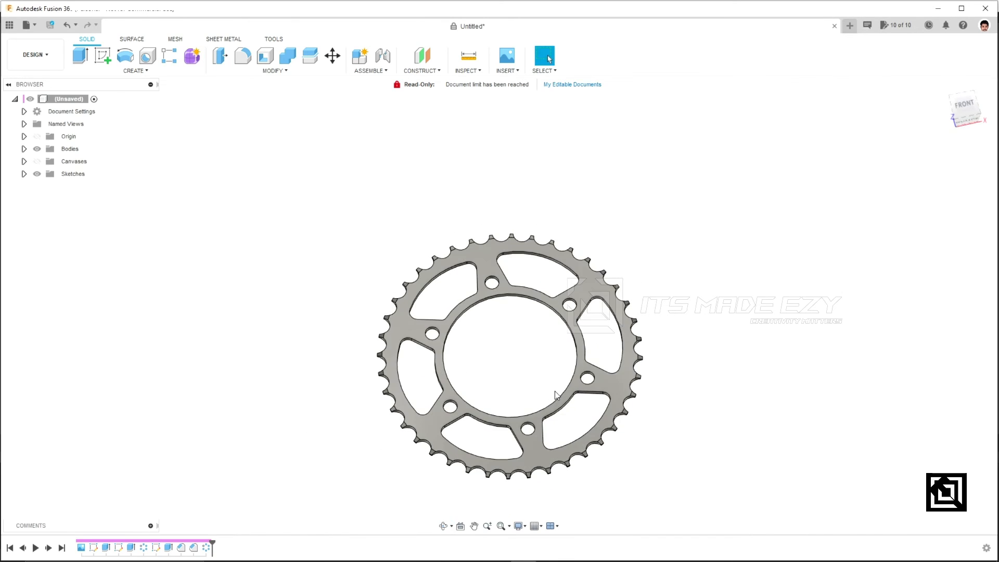